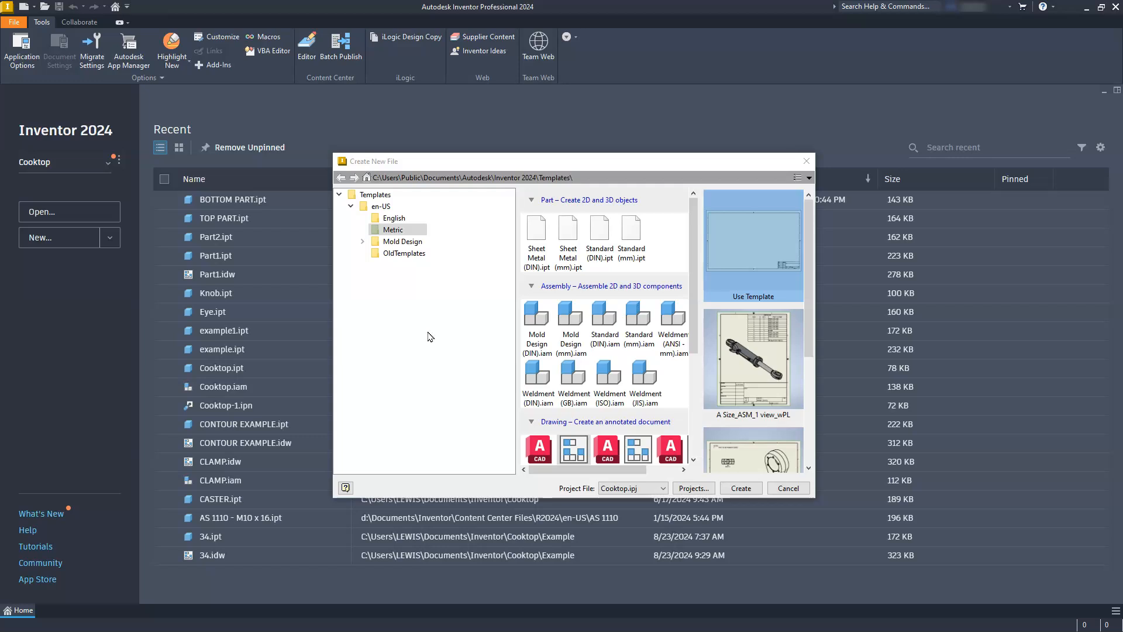
Create a new part from the metric Standard (mm).ipt template
{"action": "left_click", "coordinate": [620, 256]}
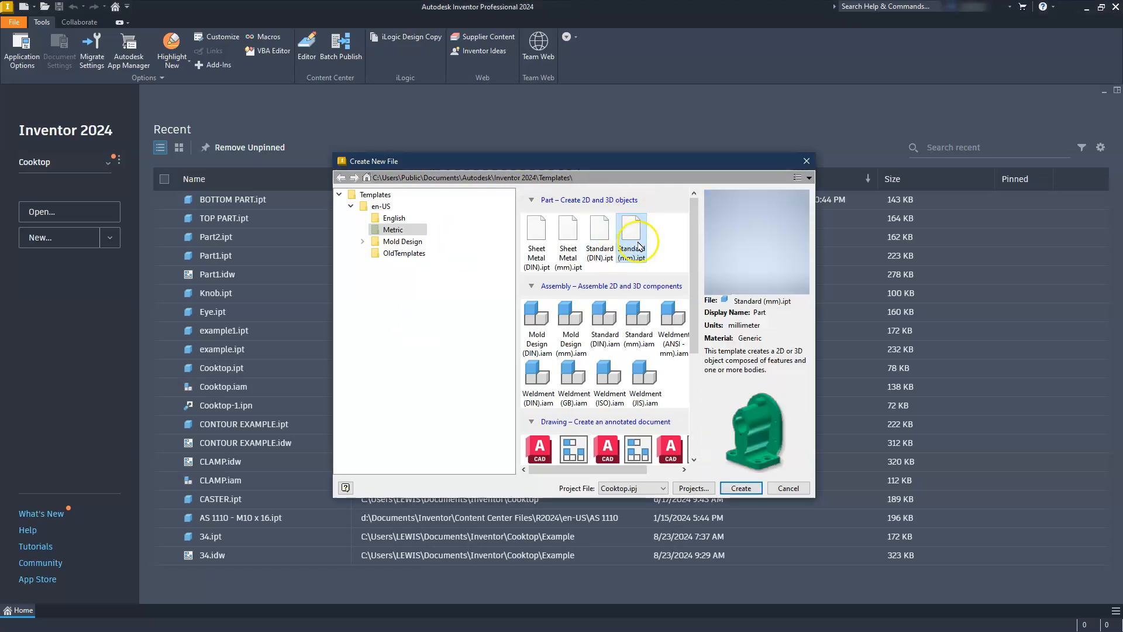
{"action": "left_click", "coordinate": [738, 489]}
{"action": "left_click", "coordinate": [684, 463]}
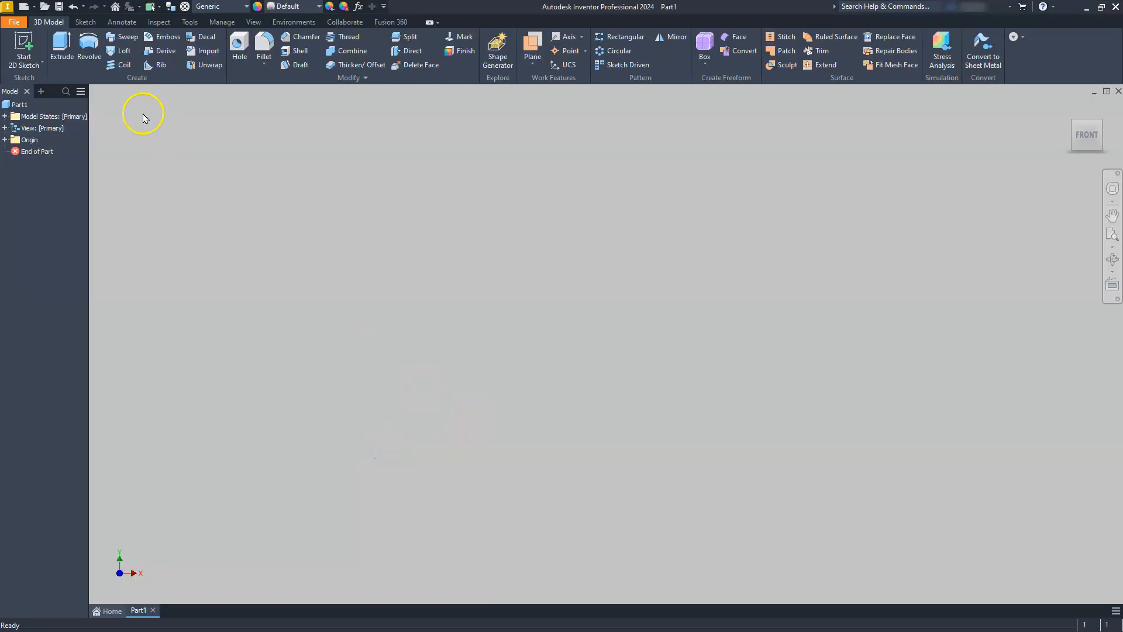
Start a 2D sketch on the front (XY) origin plane
{"action": "left_click", "coordinate": [23, 39]}
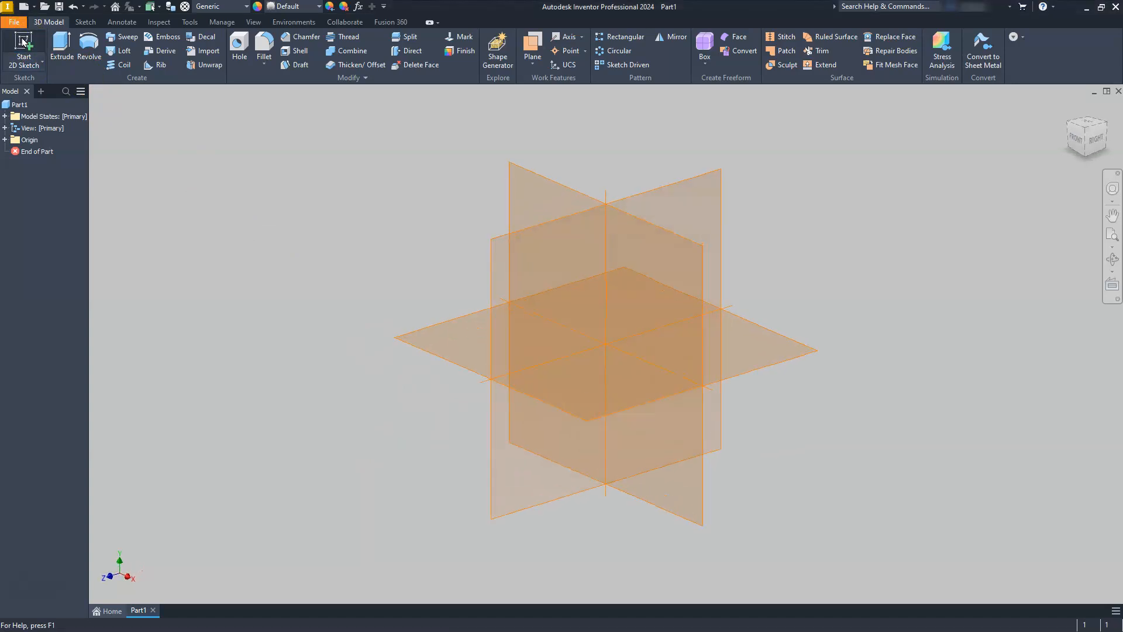
{"action": "left_click", "coordinate": [448, 138]}
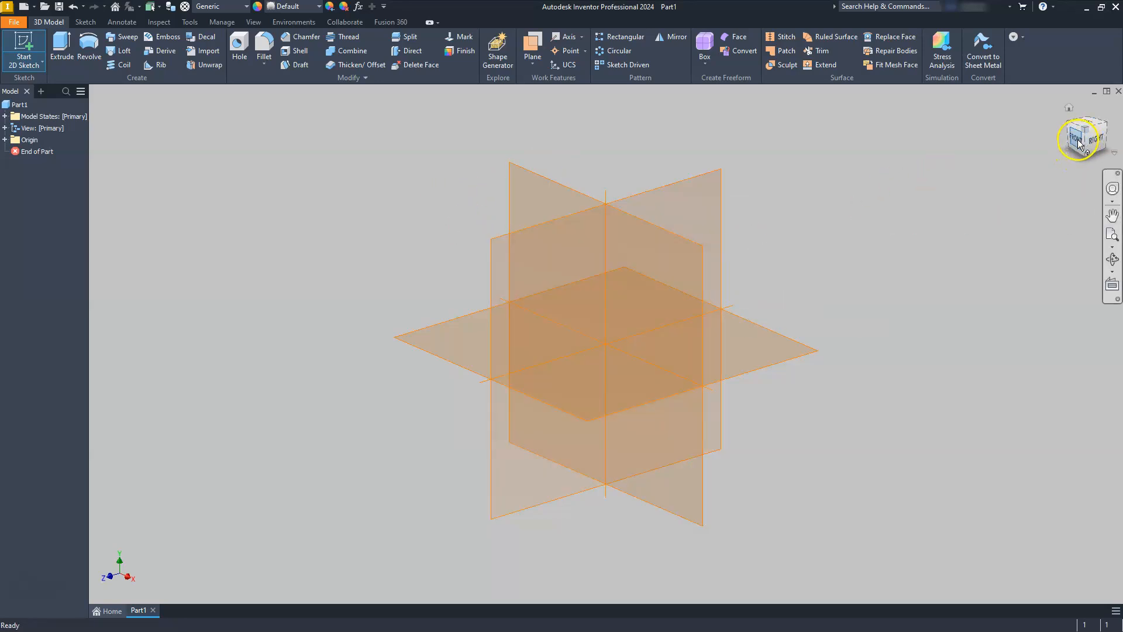
{"action": "key", "text": "s"}
{"action": "left_click", "coordinate": [527, 175]}
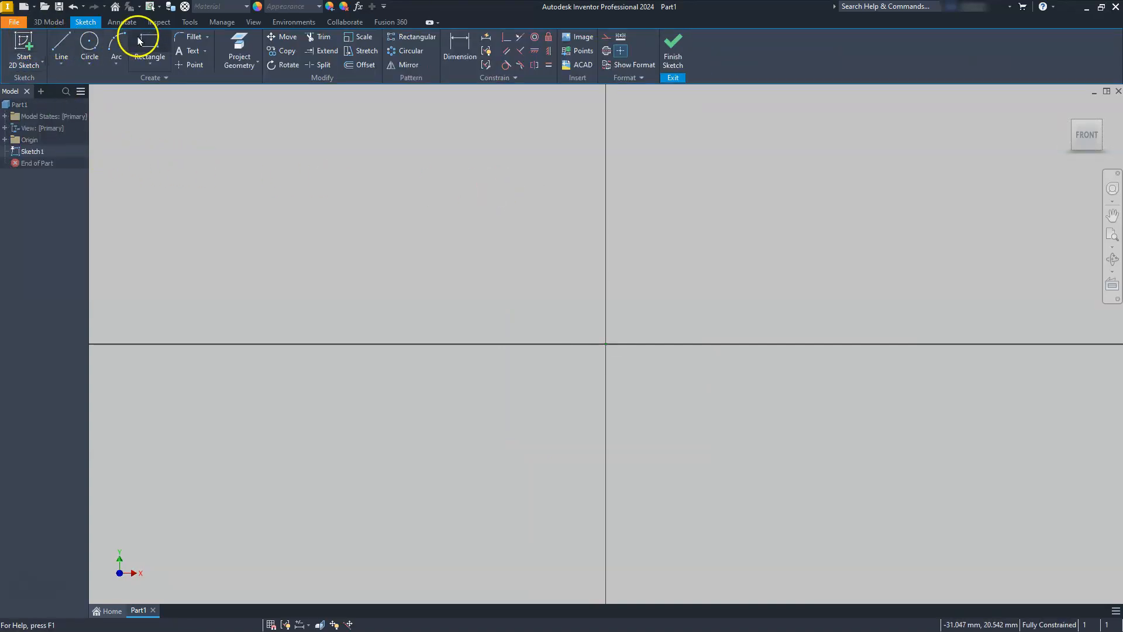
Draw a closed bridge-shaped line profile around the origin, about 32 mm wide and 13.5 mm high, with a rectangular notch in its lower edge
{"action": "left_click", "coordinate": [62, 39]}
{"action": "left_click", "coordinate": [366, 449]}
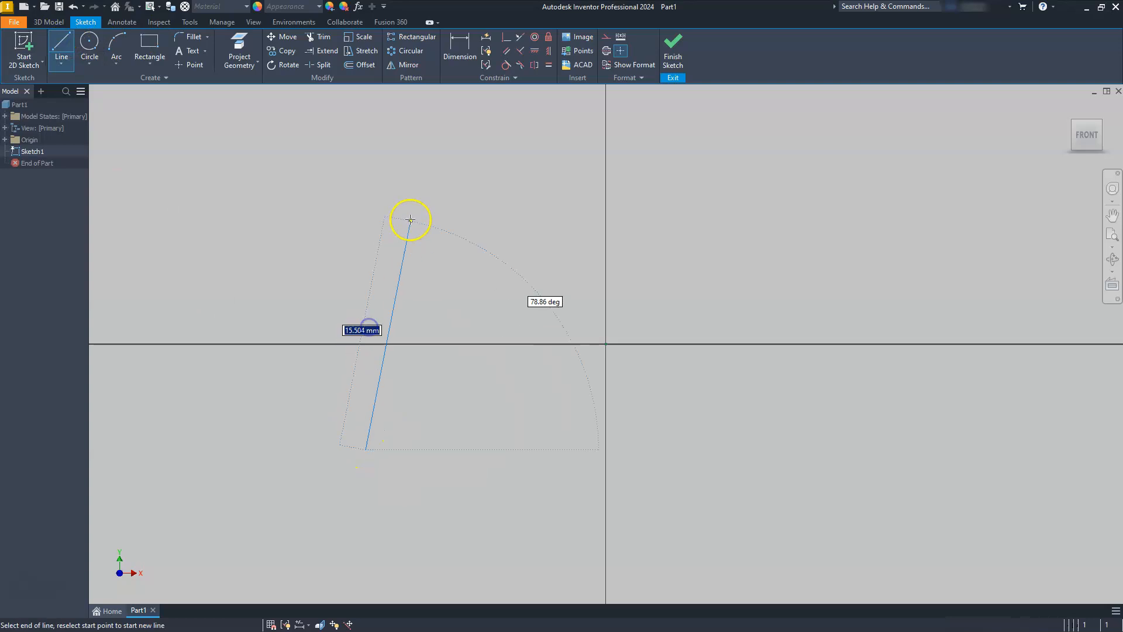
{"action": "left_click", "coordinate": [367, 246]}
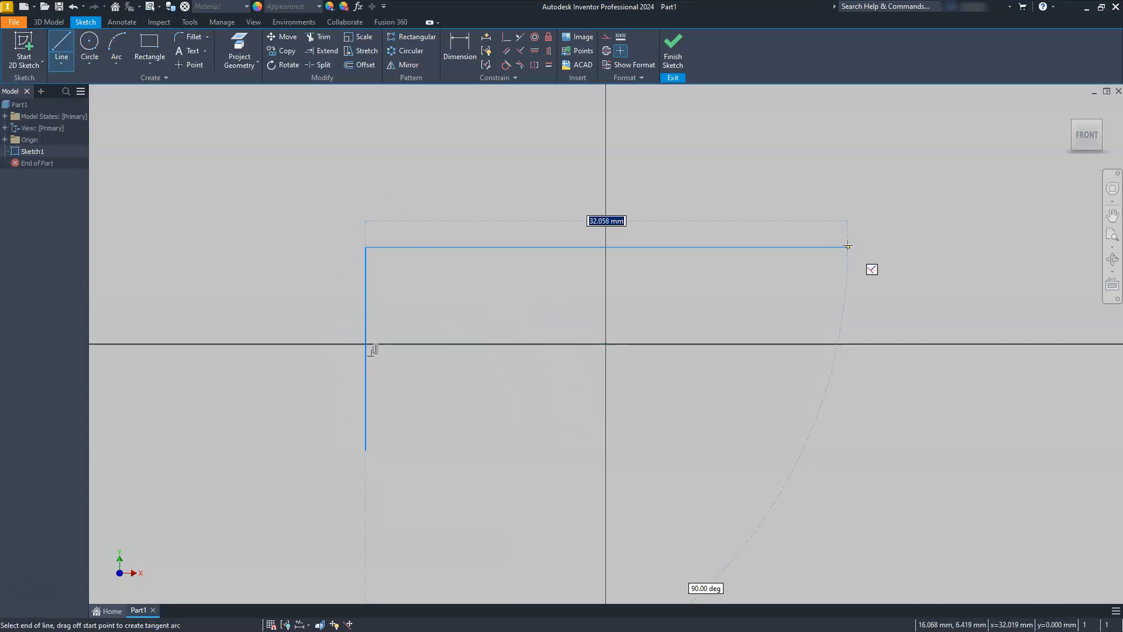
{"action": "left_click", "coordinate": [848, 246]}
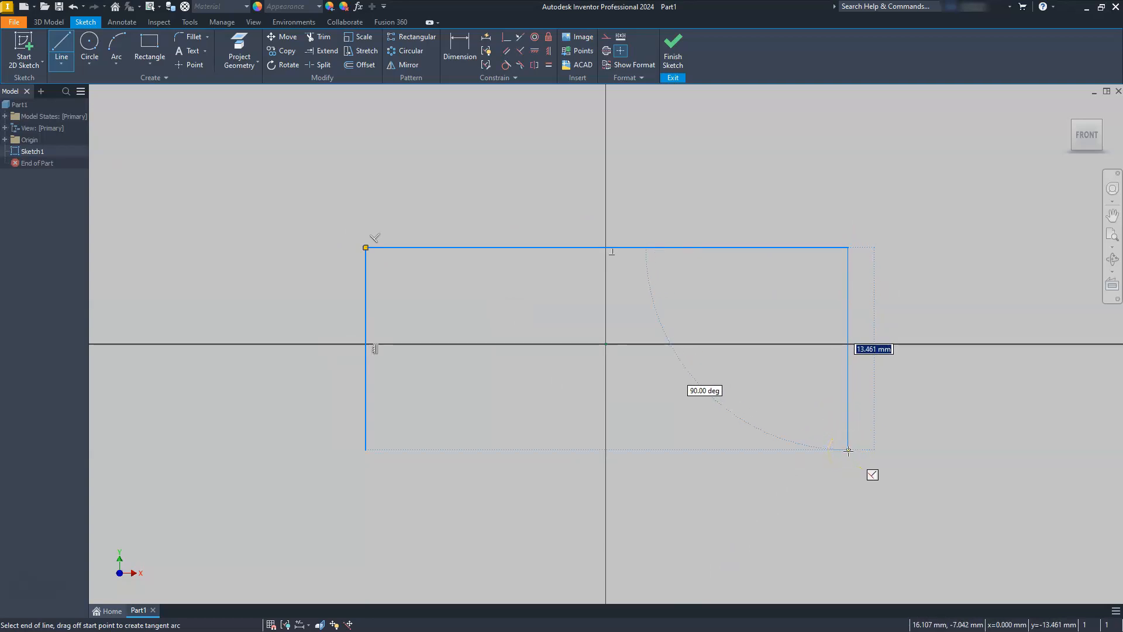
{"action": "left_click", "coordinate": [848, 450]}
{"action": "left_click", "coordinate": [782, 450]}
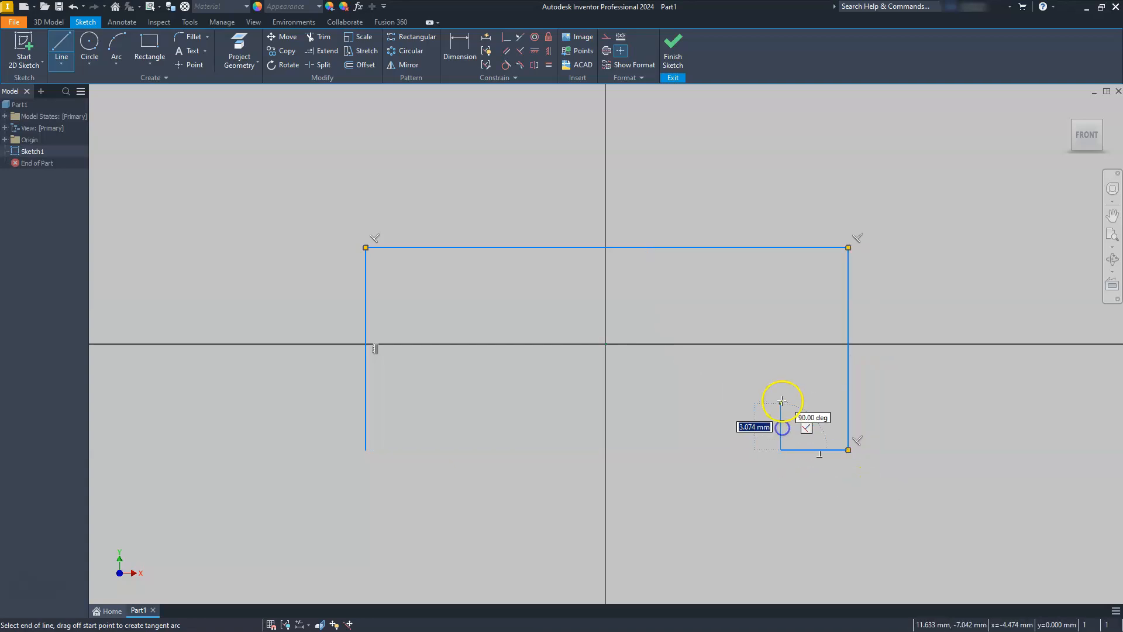
{"action": "left_click", "coordinate": [782, 379]}
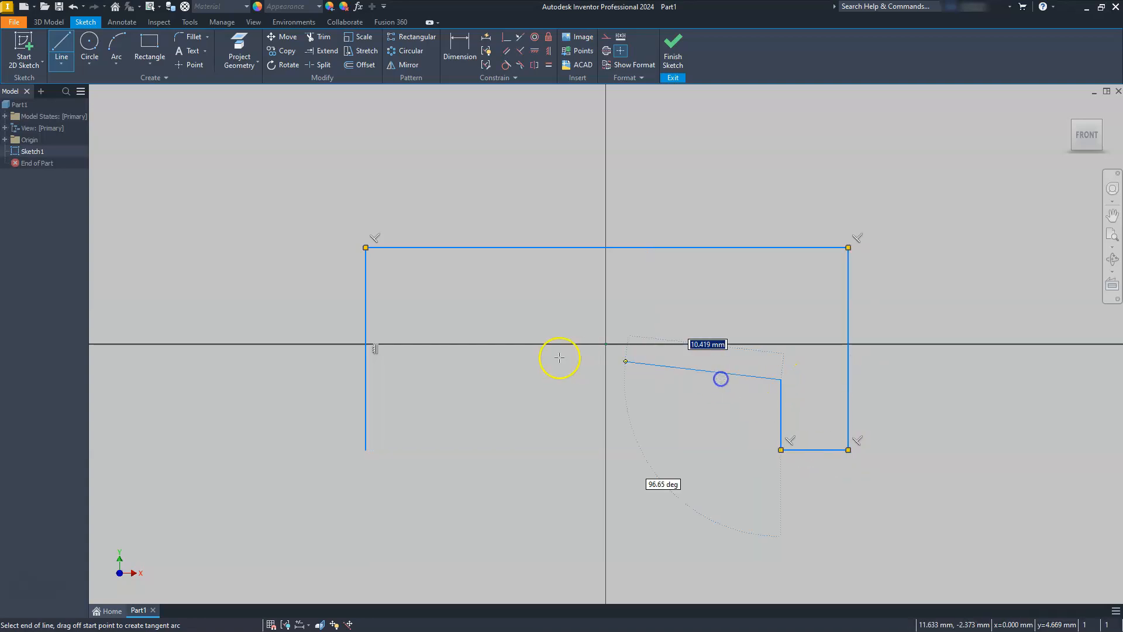
{"action": "left_click", "coordinate": [453, 380]}
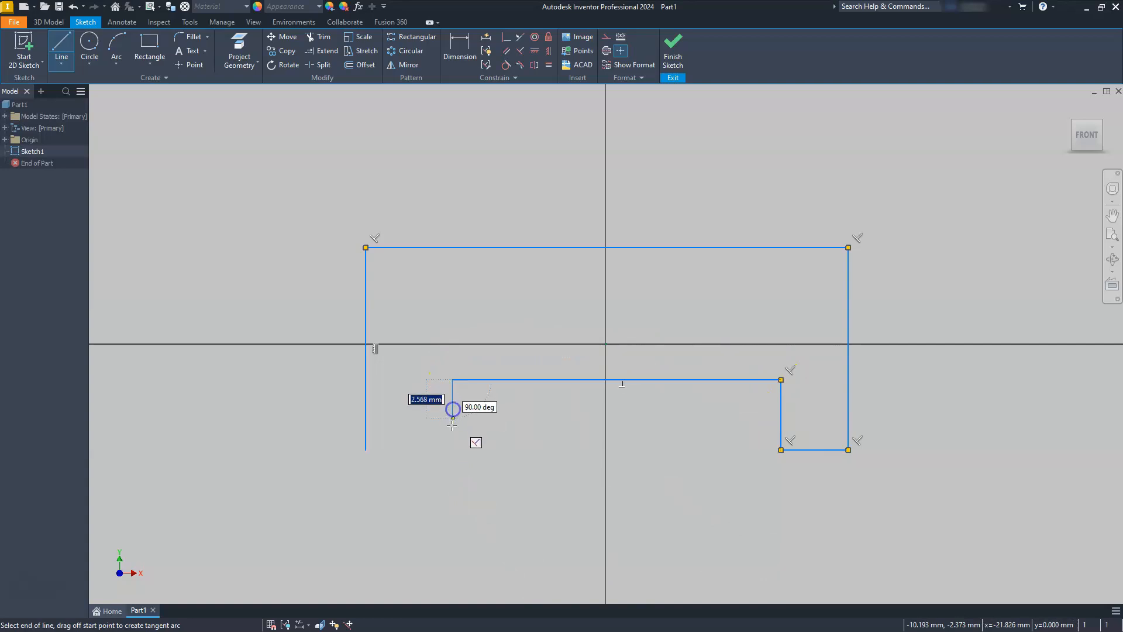
{"action": "left_click", "coordinate": [451, 449]}
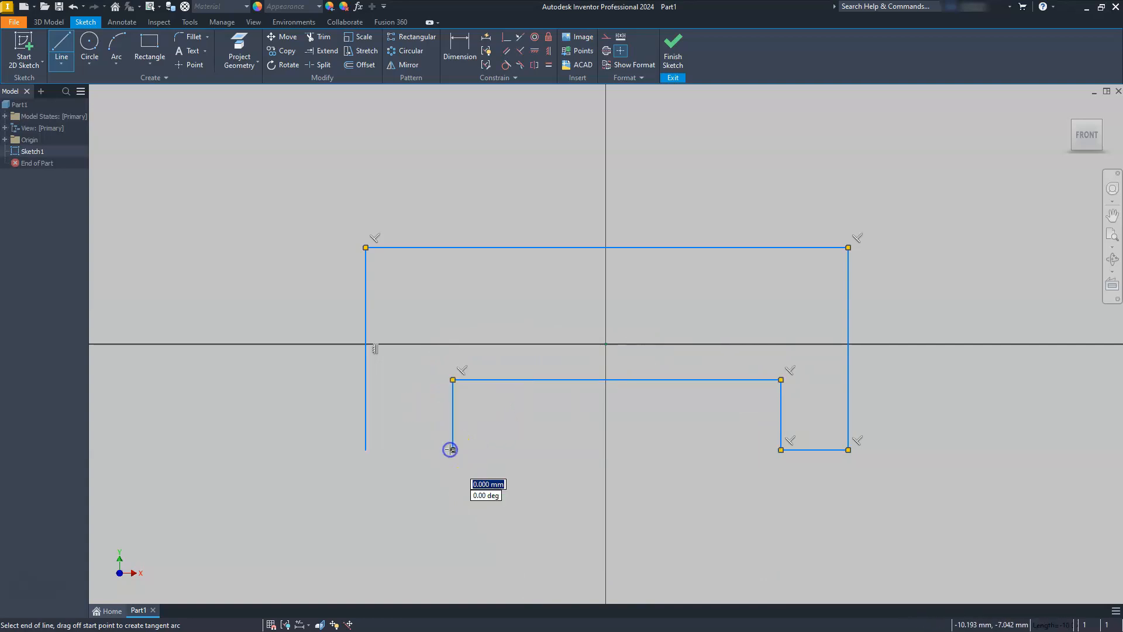
{"action": "left_click", "coordinate": [366, 449]}
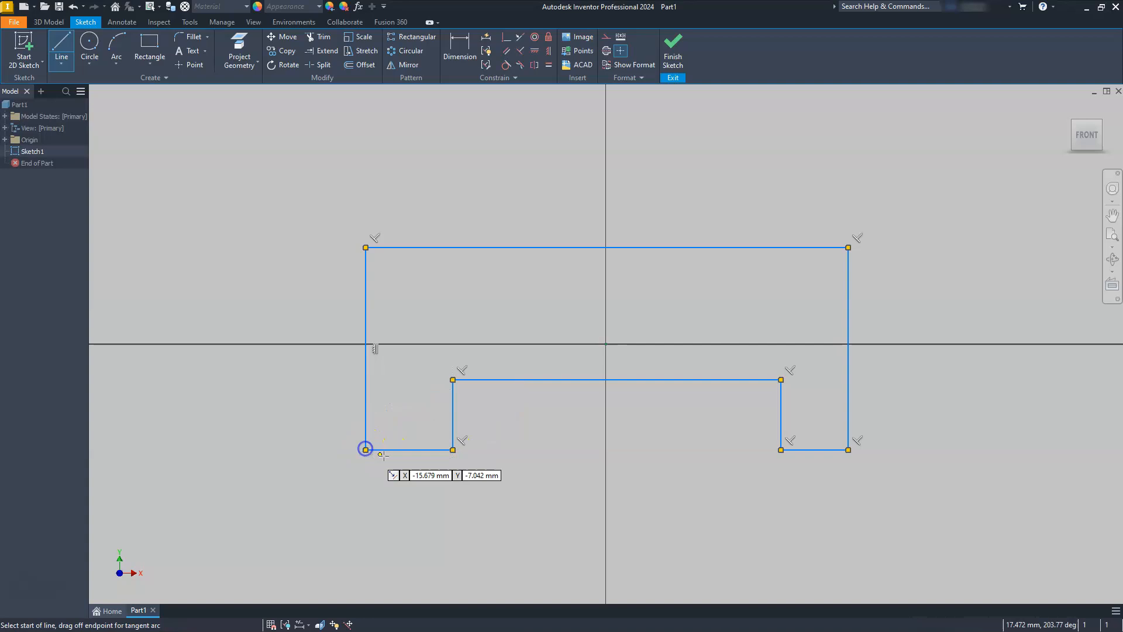
{"action": "key", "text": "Escape"}
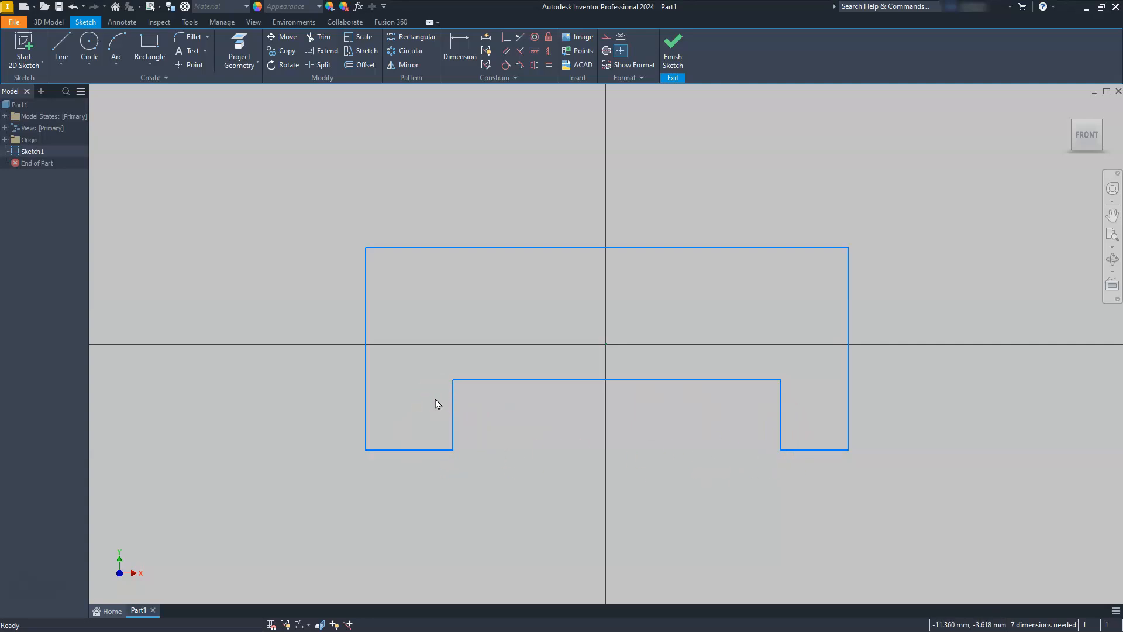
Apply an Equal constraint between the bottom edges of the profile's two feet
{"action": "left_click", "coordinate": [549, 67]}
{"action": "left_click", "coordinate": [426, 449]}
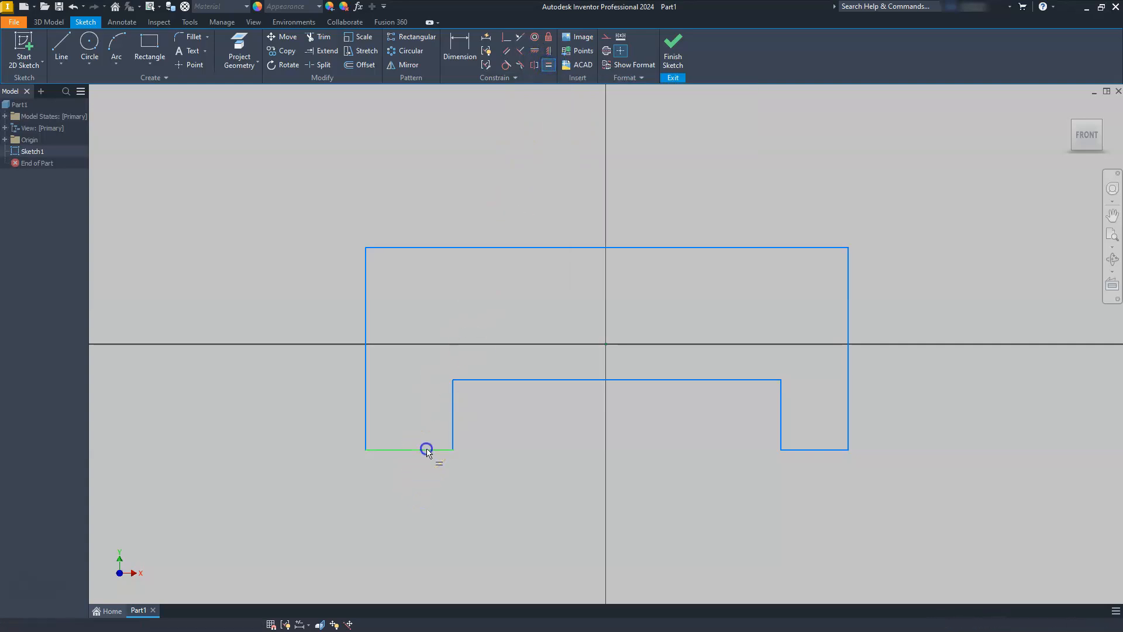
{"action": "left_click", "coordinate": [827, 450]}
{"action": "key", "text": "Escape"}
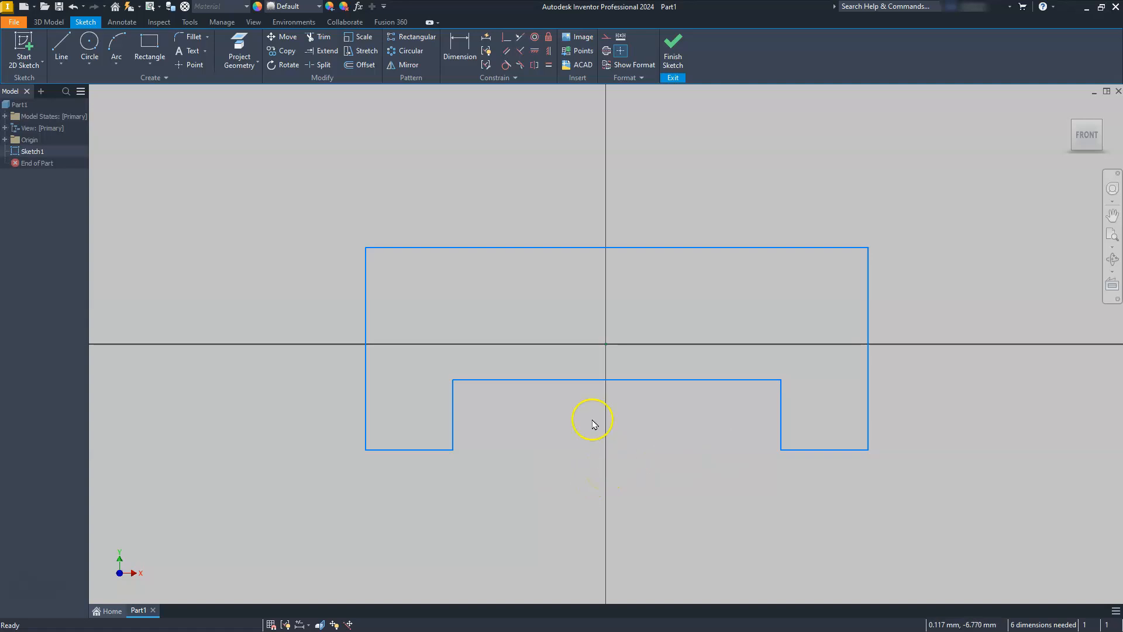
Dimension the profile's top edge and set the overall width to 100 mm
{"action": "left_click", "coordinate": [460, 45]}
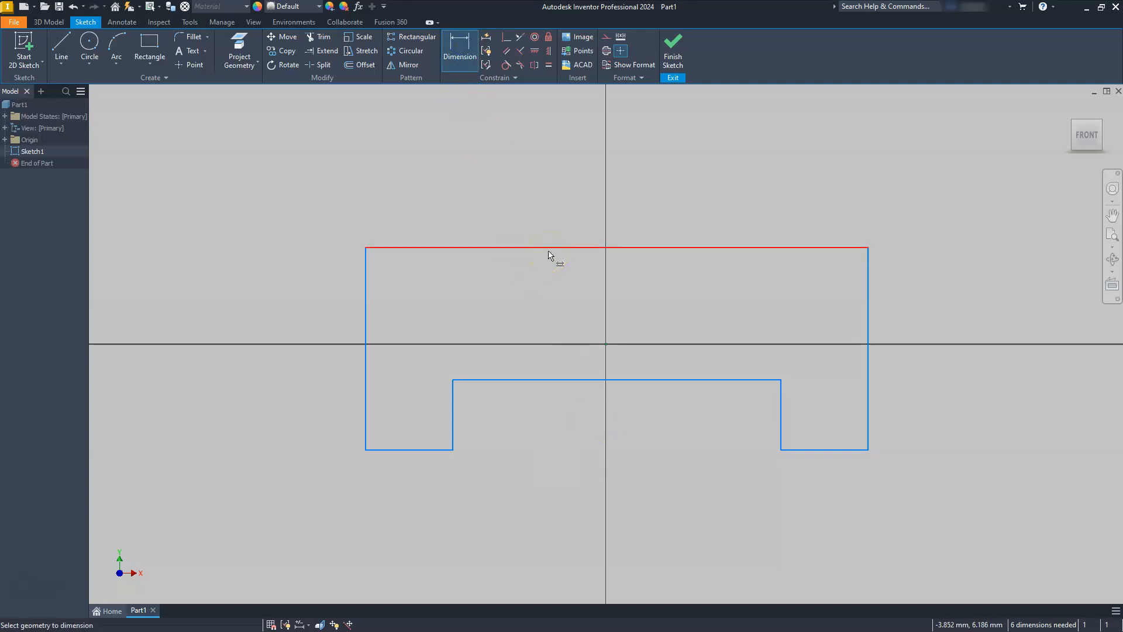
{"action": "left_click", "coordinate": [549, 250]}
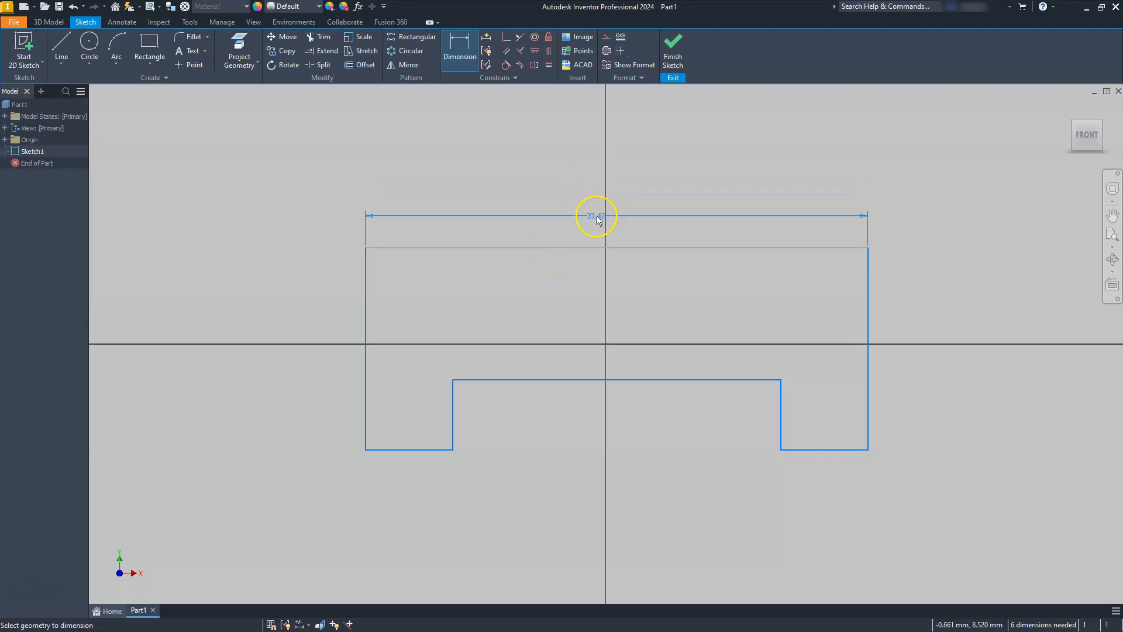
{"action": "left_click", "coordinate": [592, 181]}
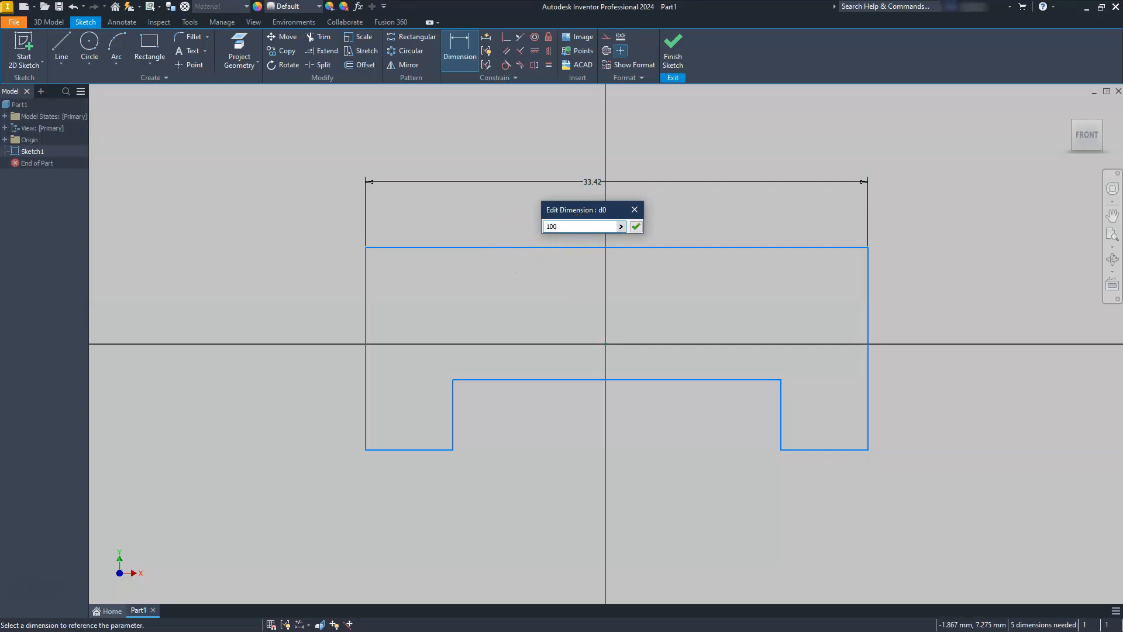
{"action": "key", "text": "Return"}
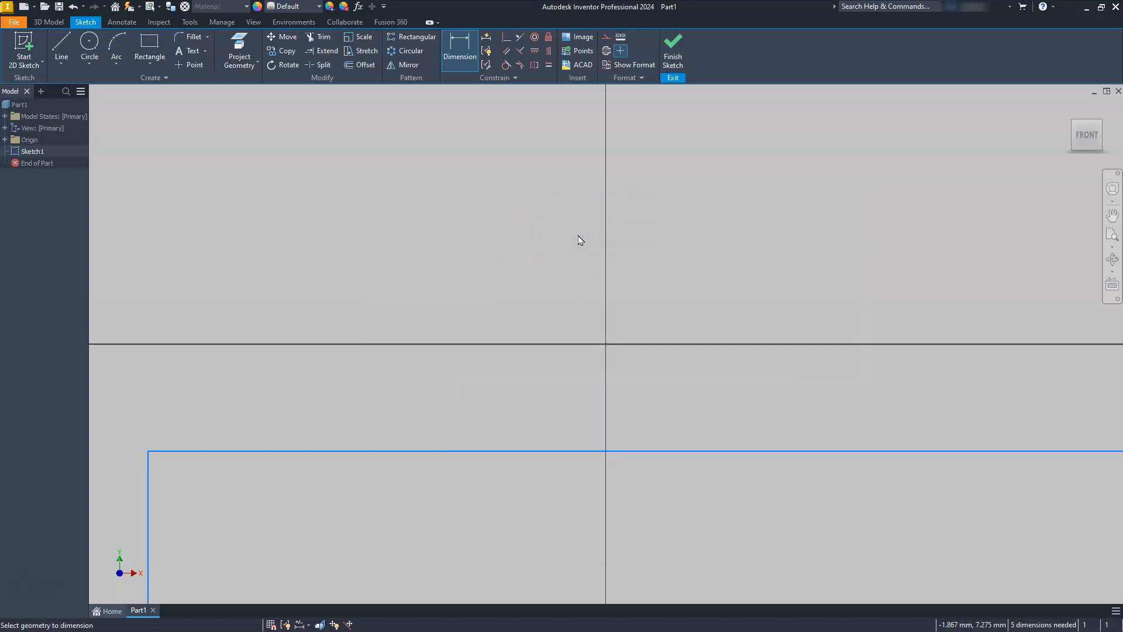
{"action": "scroll", "coordinate": [596, 237], "scroll_direction": "down", "scroll_amount": 5}
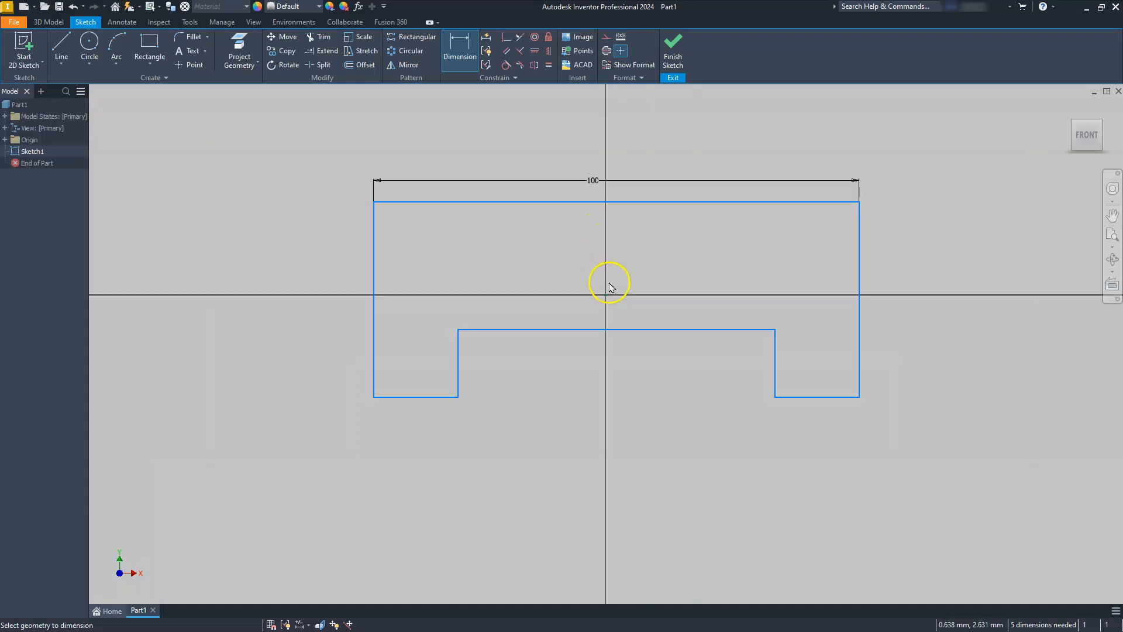
Dimension the profile's right side at 30 mm high and the right foot's bottom edge at 10 mm wide
{"action": "left_click", "coordinate": [851, 368]}
{"action": "left_click", "coordinate": [914, 359]}
{"action": "type", "text": "30"}
{"action": "key", "text": "Return"}
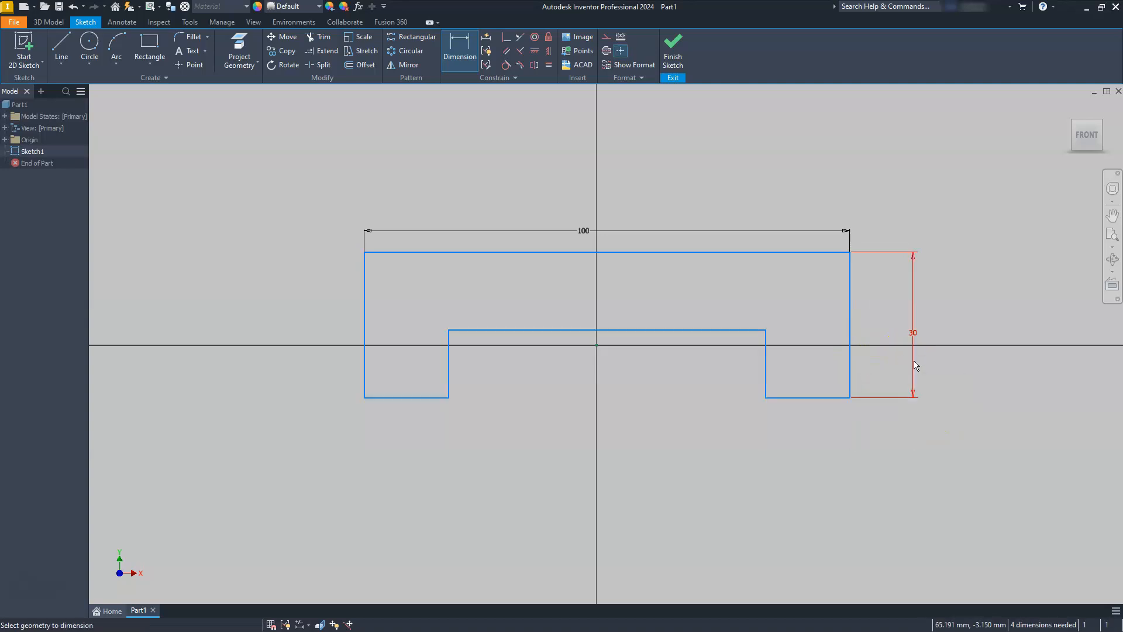
{"action": "left_click", "coordinate": [824, 400]}
{"action": "left_click", "coordinate": [807, 444]}
{"action": "type", "text": "10"}
{"action": "key", "text": "Return"}
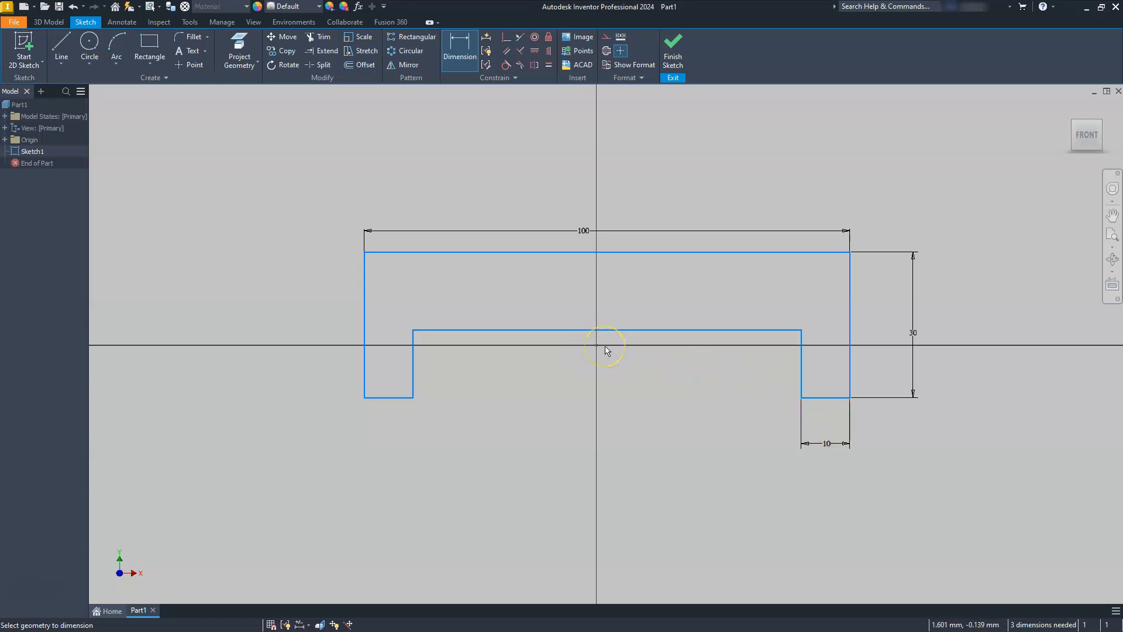
Dimension the vertical distance from the top edge to the origin as half the overall height, using the expression d1/2
{"action": "left_click", "coordinate": [403, 256]}
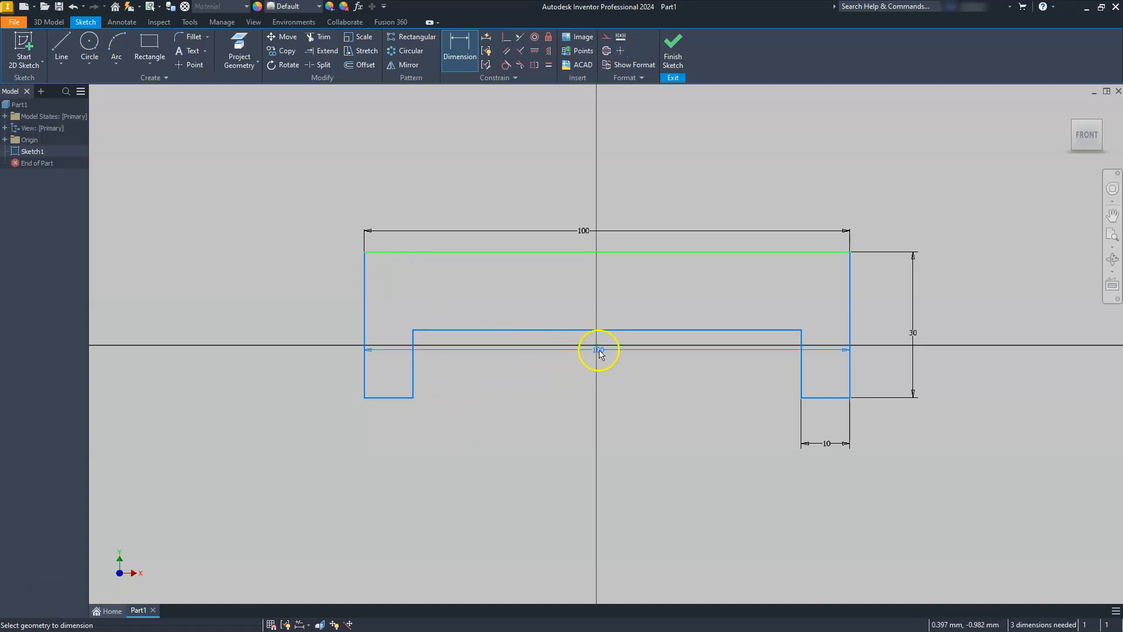
{"action": "left_click", "coordinate": [597, 346]}
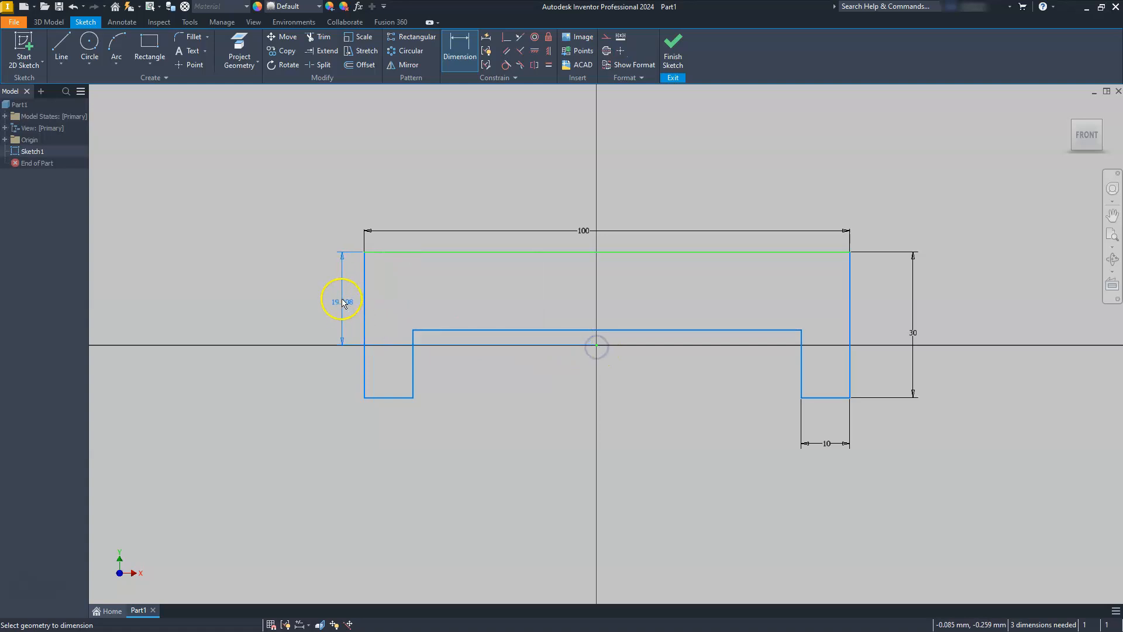
{"action": "left_click", "coordinate": [331, 297]}
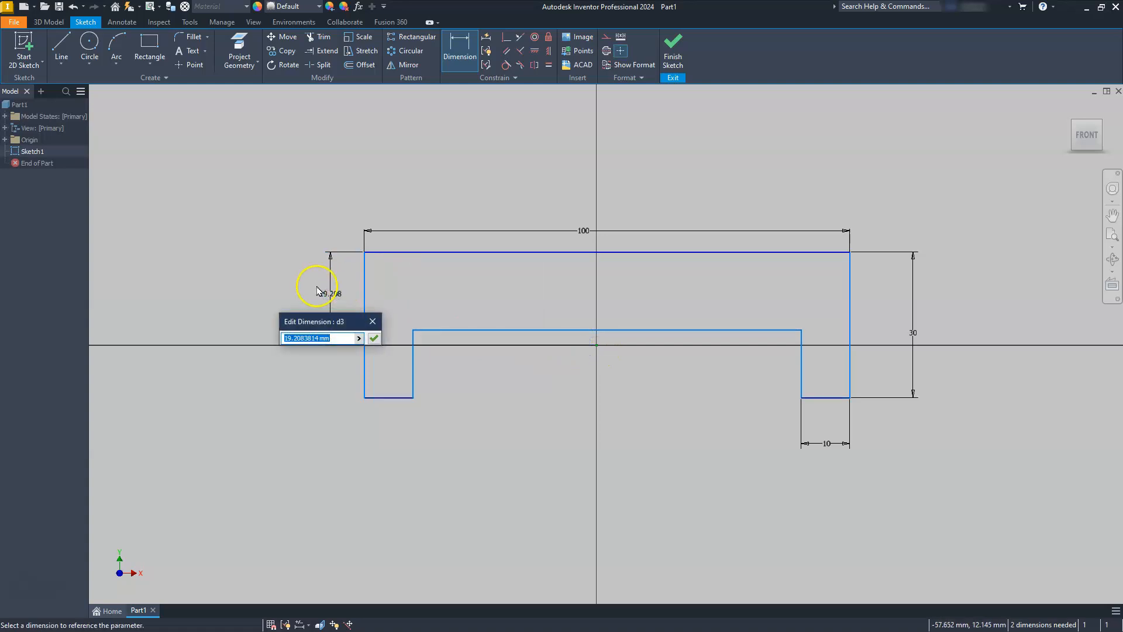
{"action": "left_click", "coordinate": [913, 335]}
{"action": "left_click", "coordinate": [297, 337]}
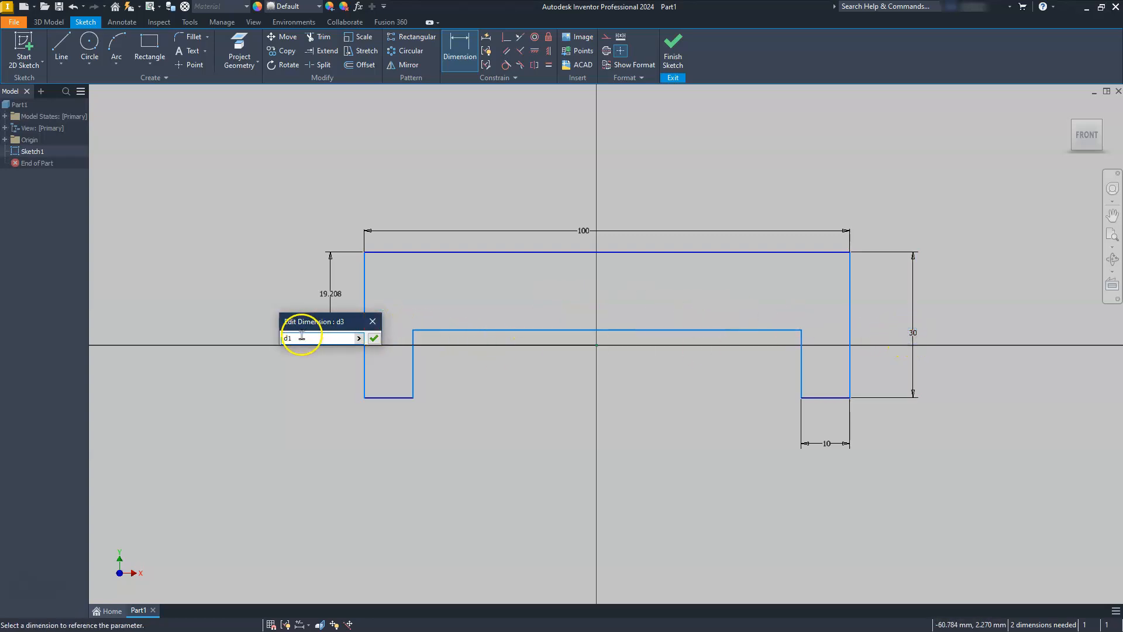
{"action": "type", "text": "/2"}
{"action": "key", "text": "Return"}
{"action": "left_click", "coordinate": [369, 446]}
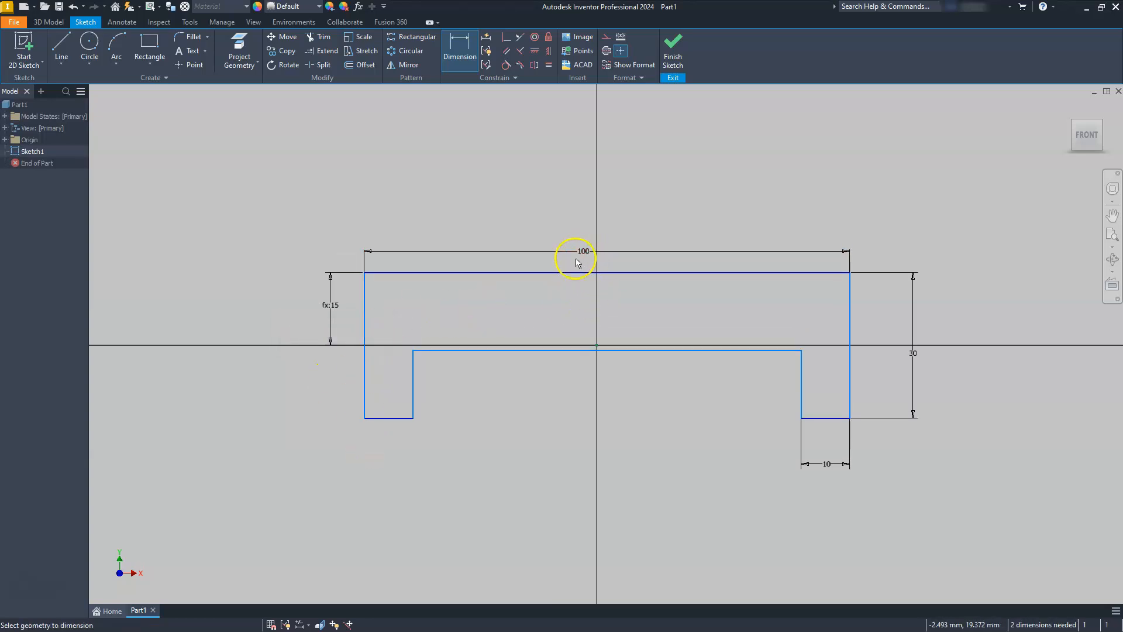
Dimension the horizontal distance from the left edge to the origin as half the overall width, using the expression d0/2
{"action": "left_click", "coordinate": [363, 401]}
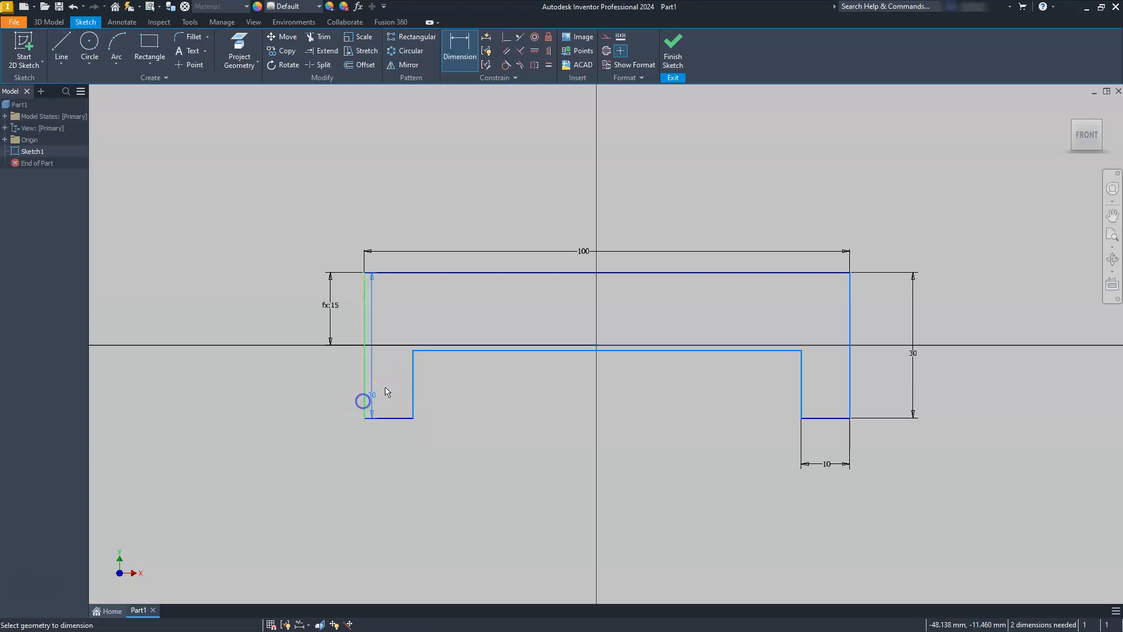
{"action": "left_click", "coordinate": [596, 345]}
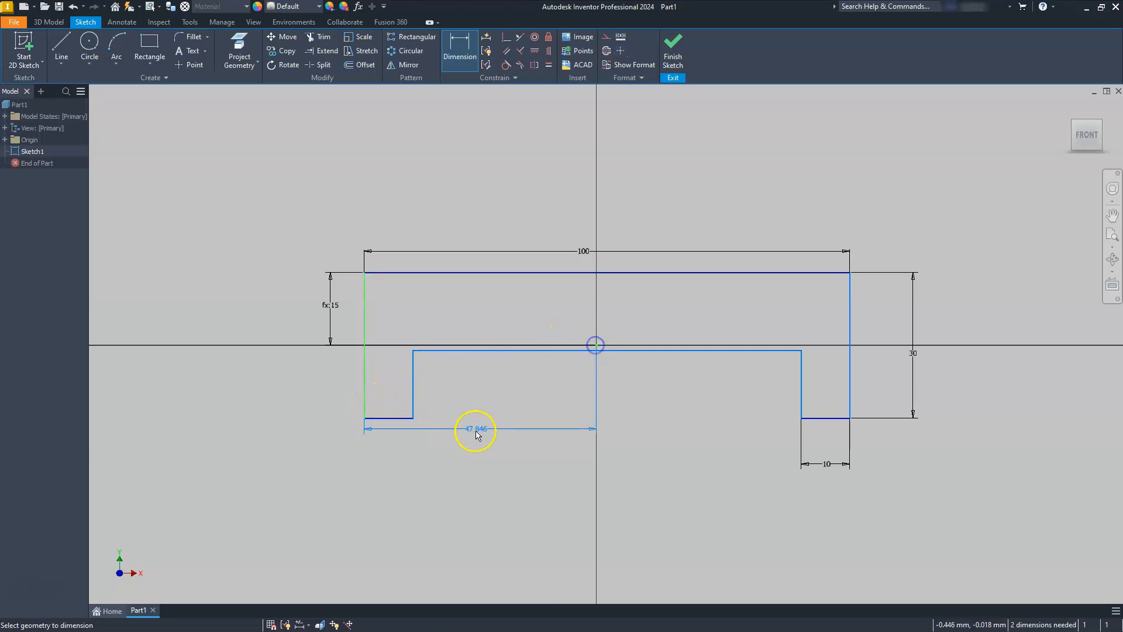
{"action": "left_click", "coordinate": [477, 497]}
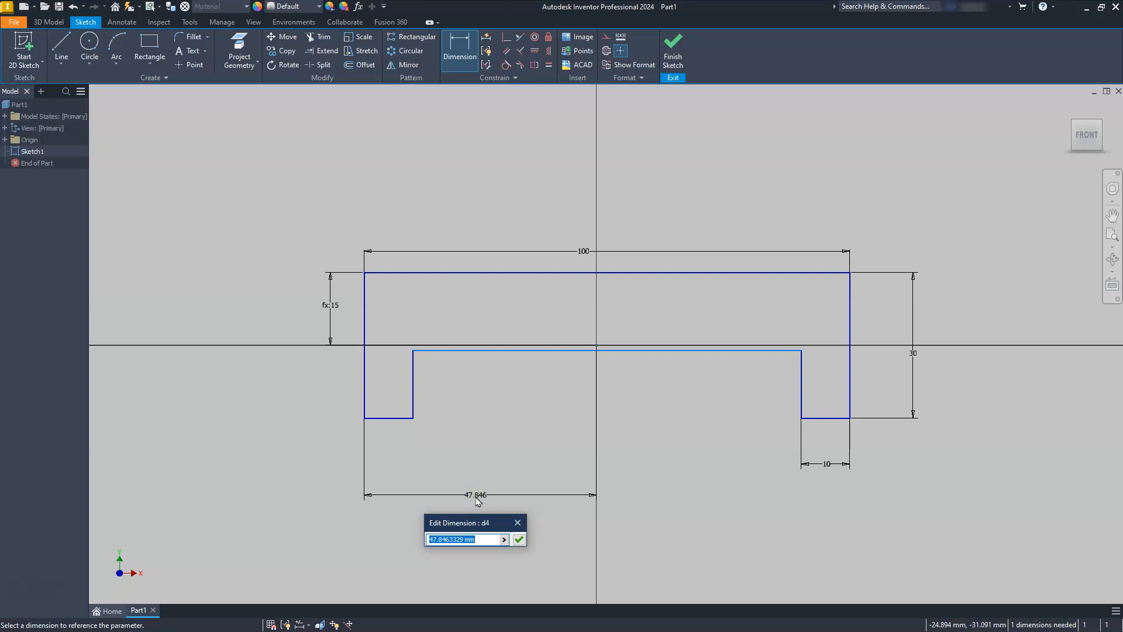
{"action": "left_click", "coordinate": [584, 251]}
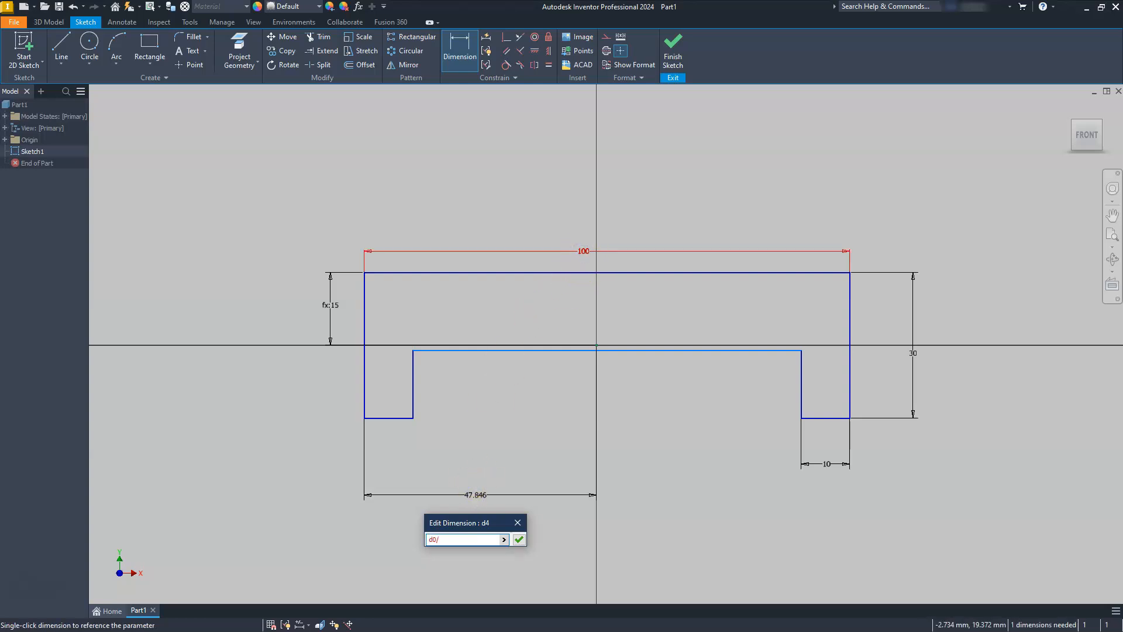
{"action": "left_click", "coordinate": [586, 255]}
{"action": "key", "text": "Escape"}
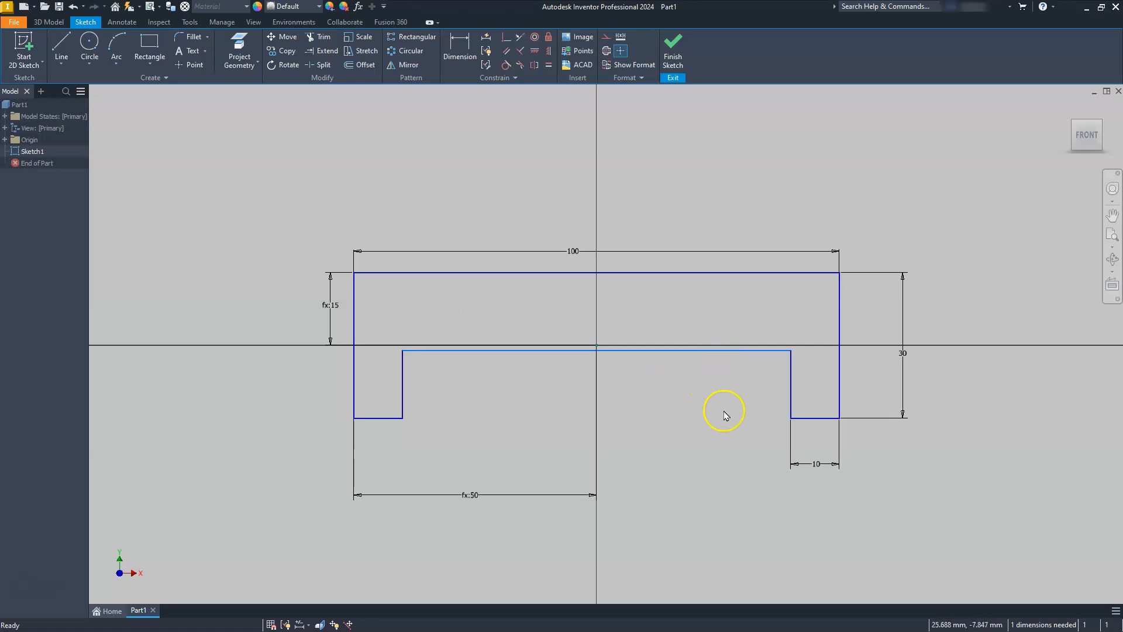
Dimension the inner vertical edge of the right foot at 10 mm high
{"action": "left_click", "coordinate": [441, 58]}
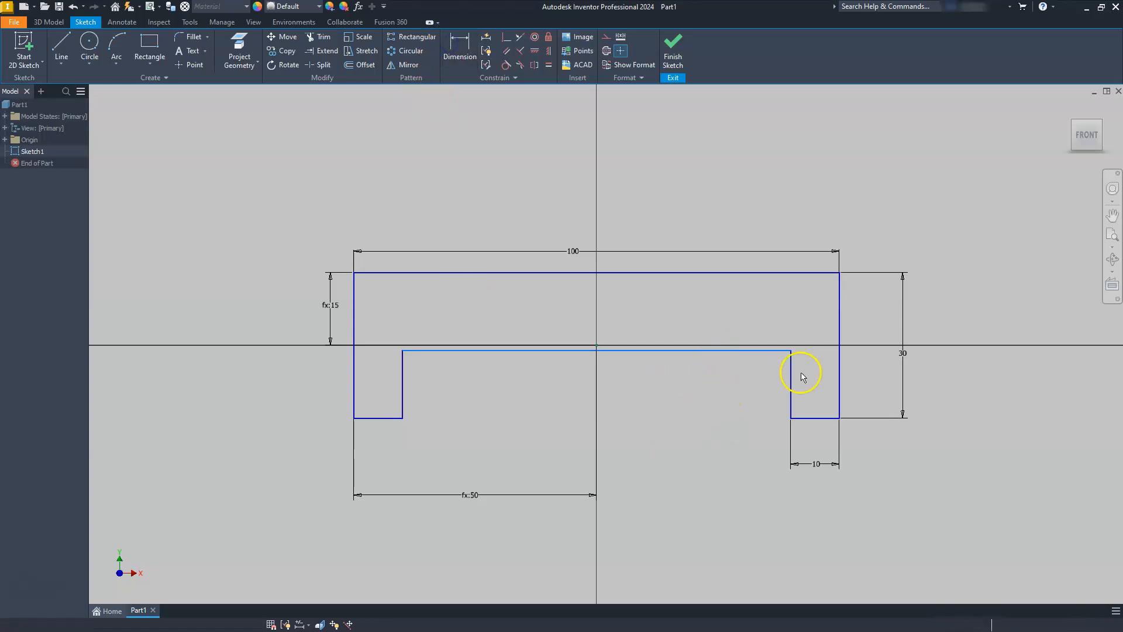
{"action": "left_click", "coordinate": [792, 407]}
{"action": "left_click", "coordinate": [722, 381]}
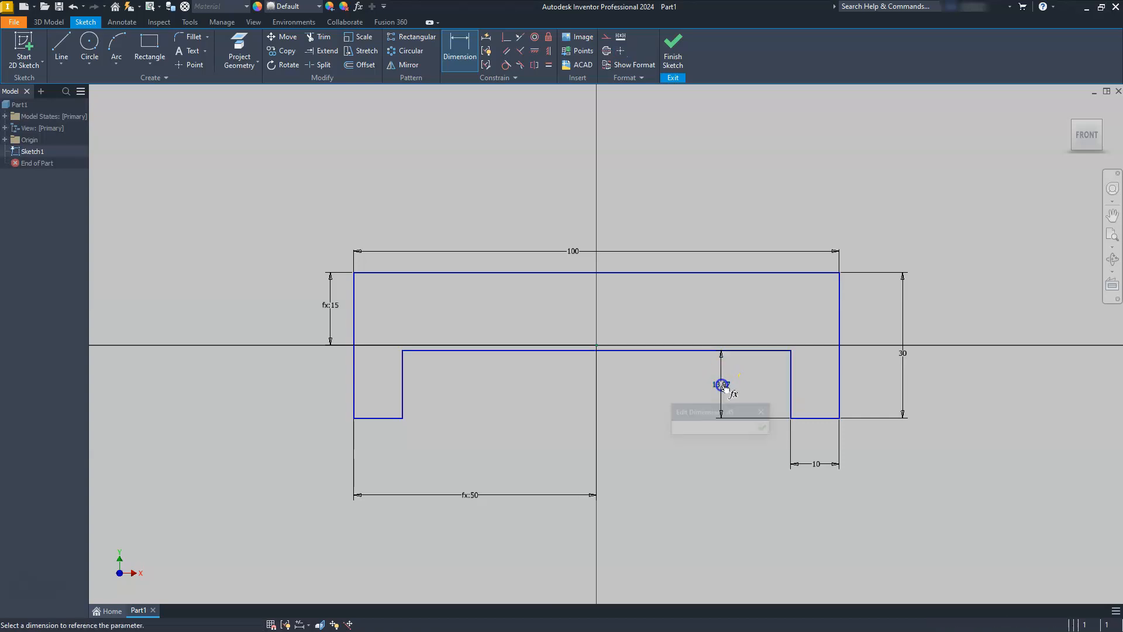
{"action": "type", "text": "10"}
{"action": "key", "text": "Return"}
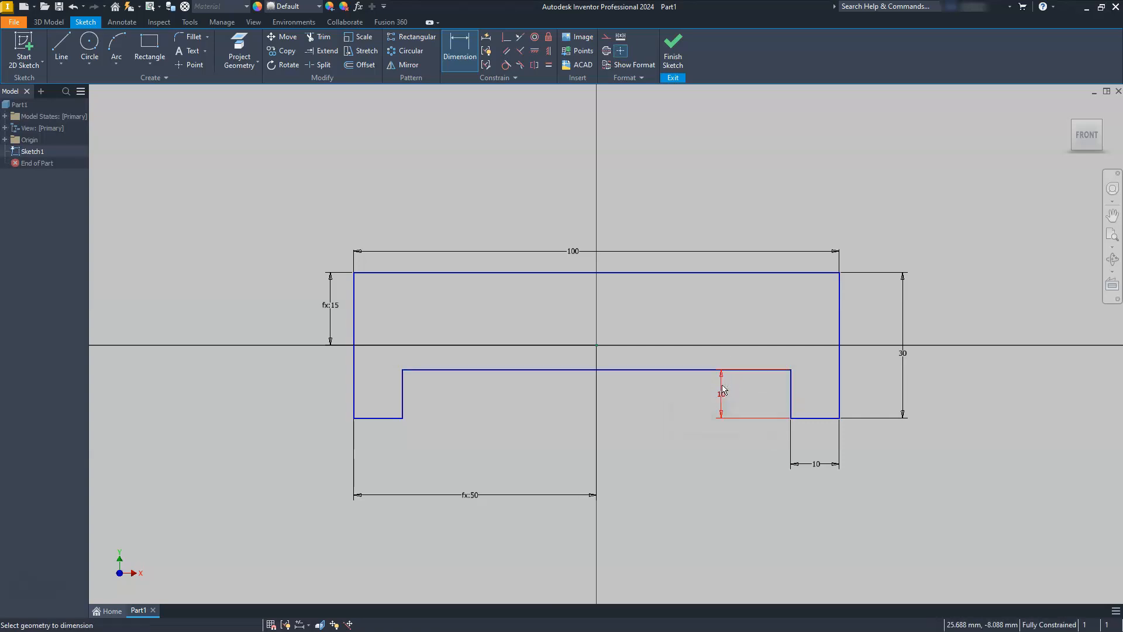
{"action": "key", "text": "Escape"}
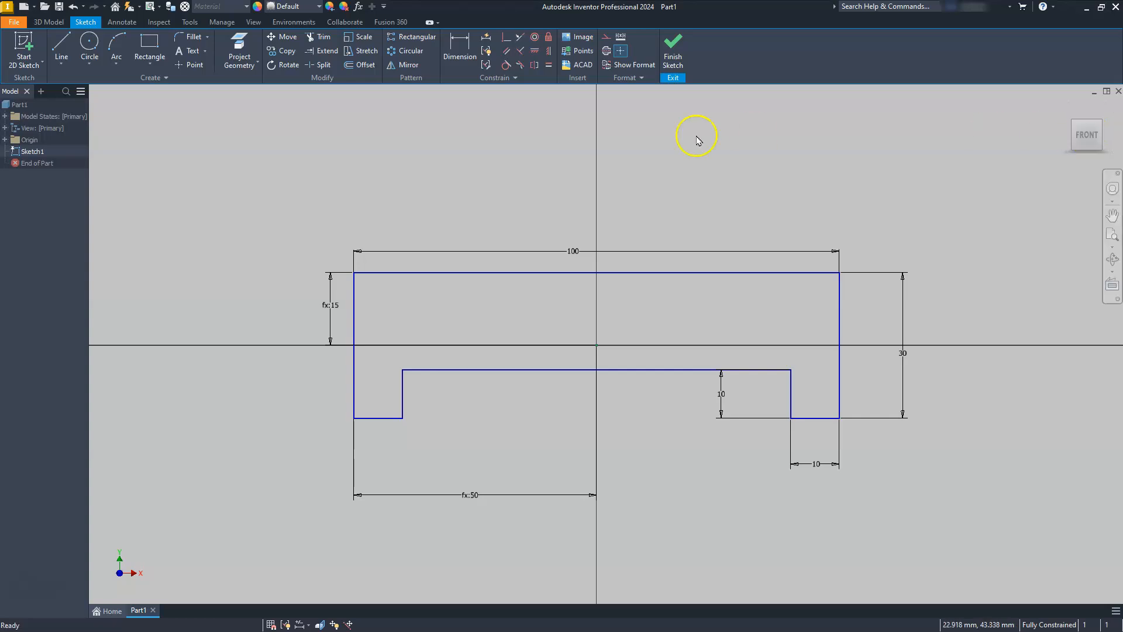
Finish the profile sketch and extrude it symmetrically about the sketch plane to a distance of 60 mm
{"action": "left_click", "coordinate": [675, 53]}
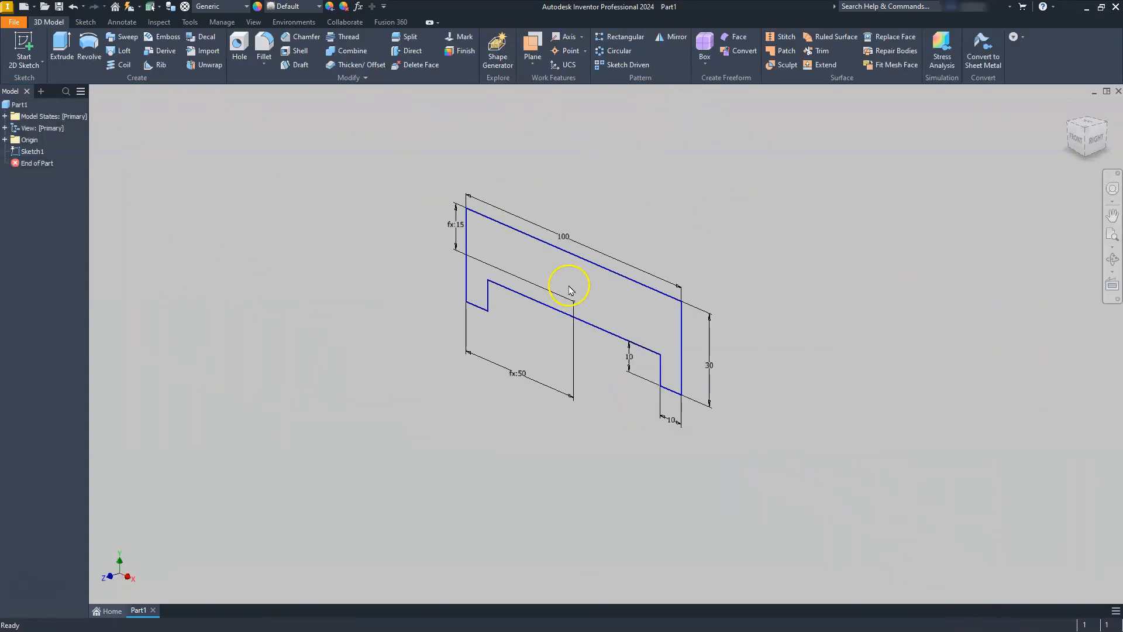
{"action": "middle_click_drag", "start_coordinate": [570, 290], "coordinate": [568, 344]}
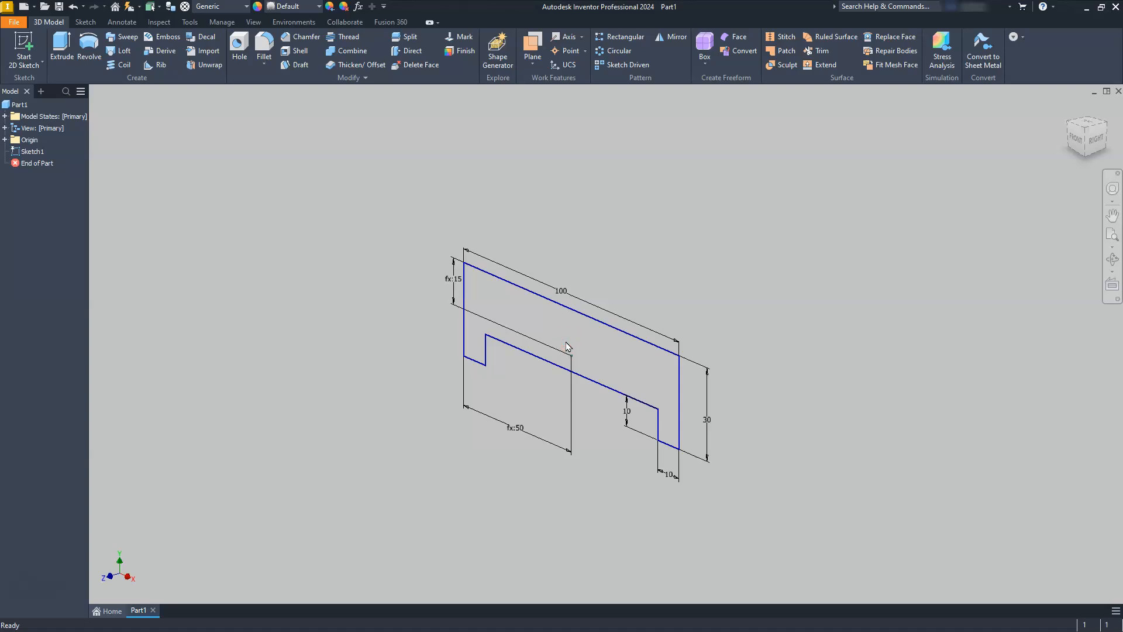
{"action": "left_click", "coordinate": [61, 47]}
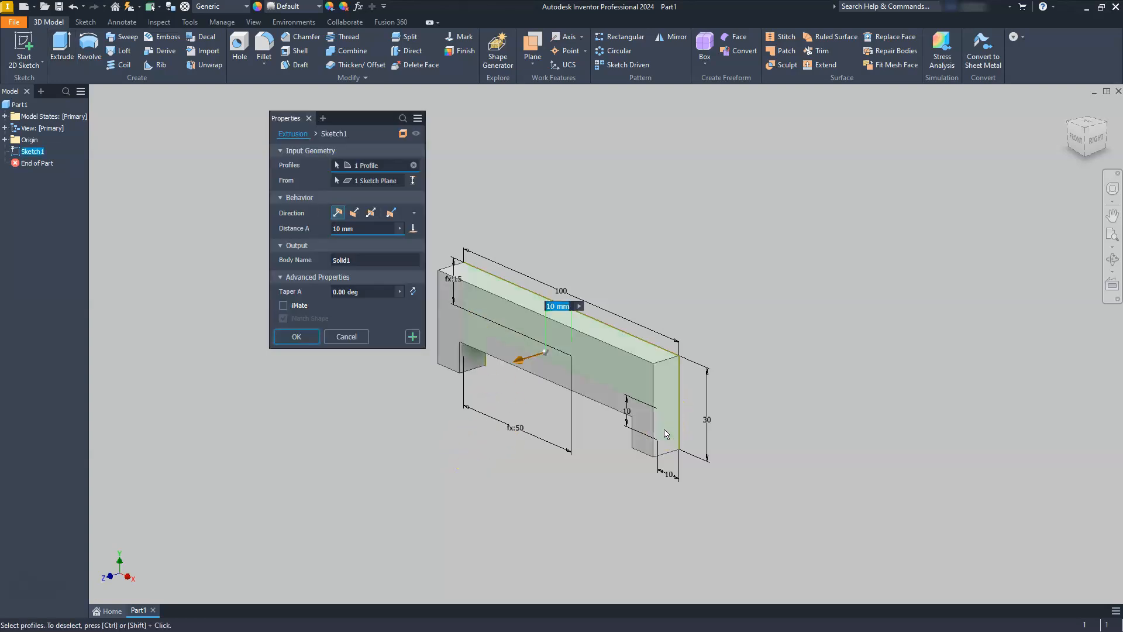
{"action": "left_click", "coordinate": [371, 213]}
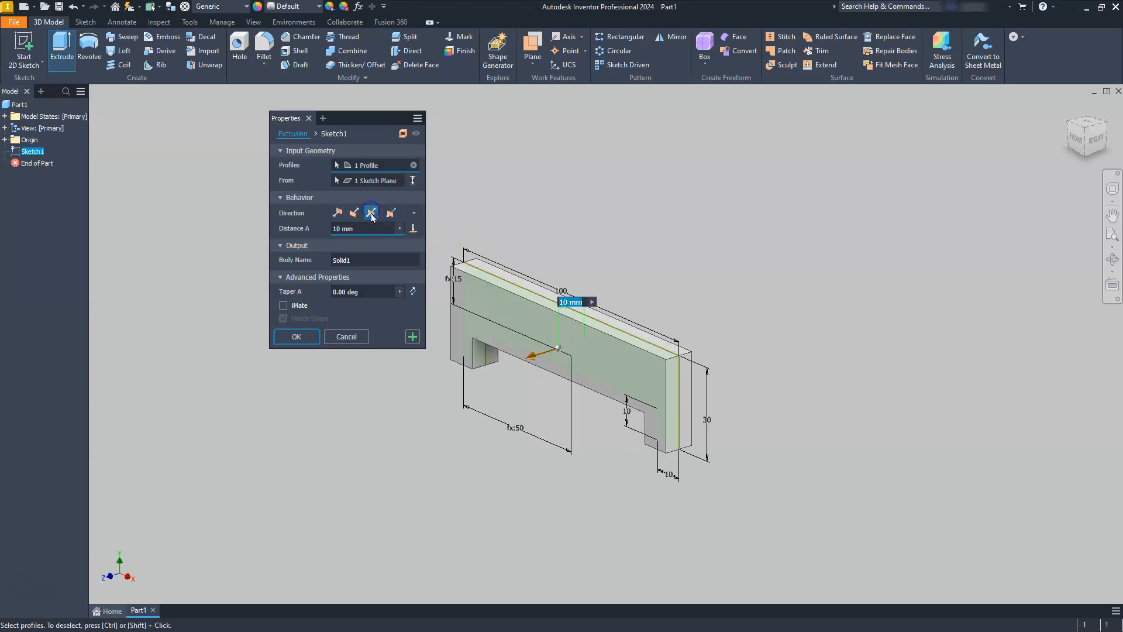
{"action": "left_click", "coordinate": [367, 229]}
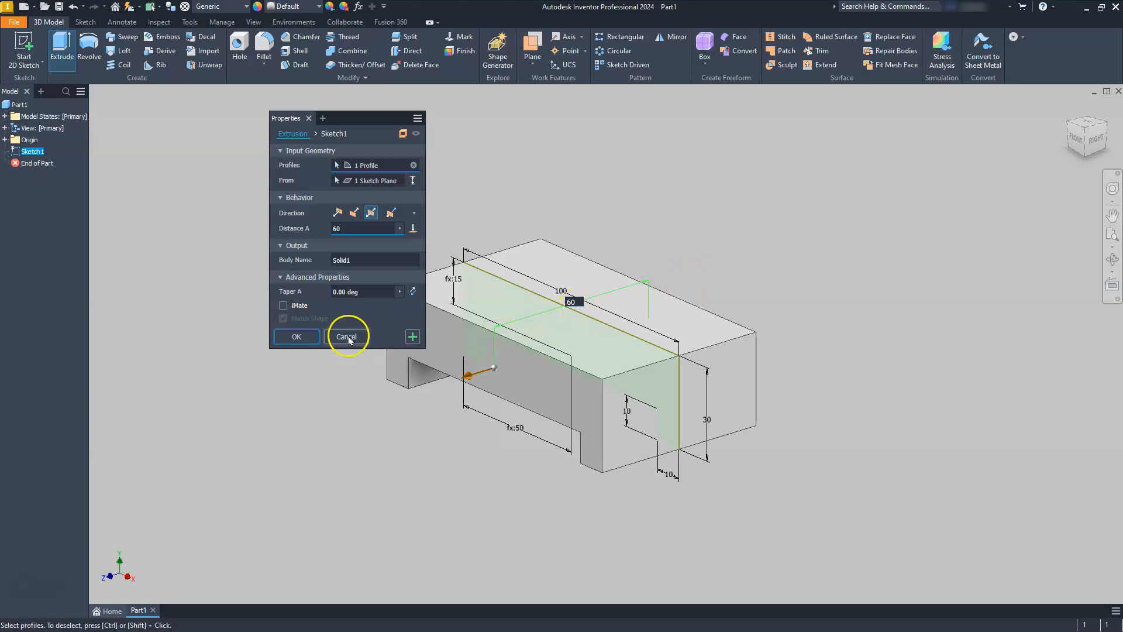
{"action": "left_click", "coordinate": [297, 336]}
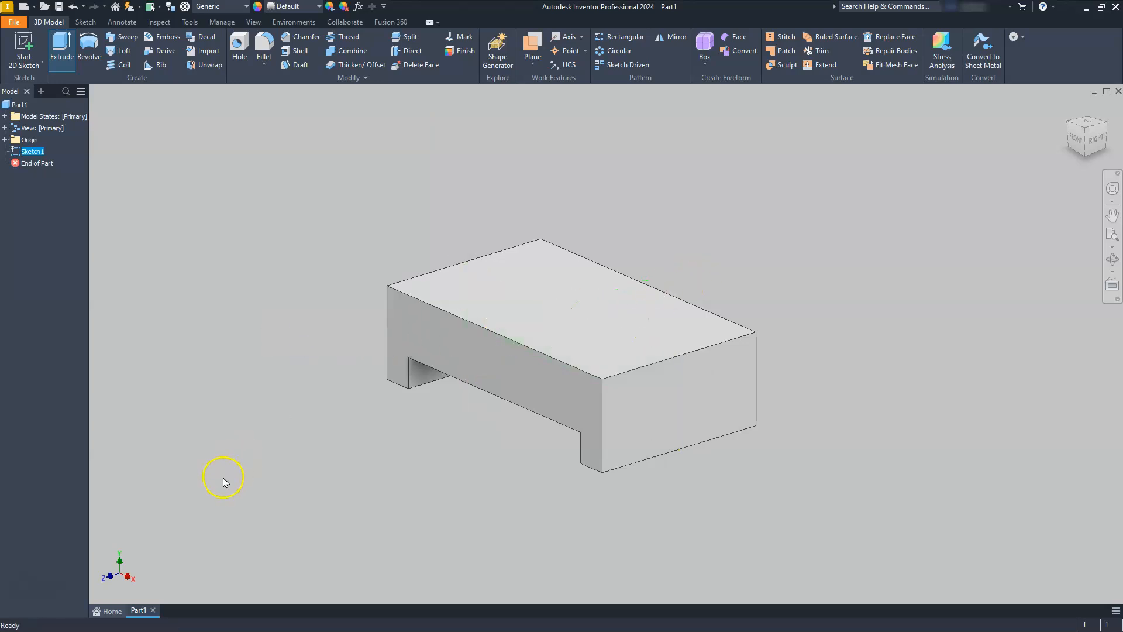
Start a sketch on the block's right end face and draw a two-point center rectangle centred above the projected origin, overlapping the face's top edge
{"action": "left_click", "coordinate": [686, 424]}
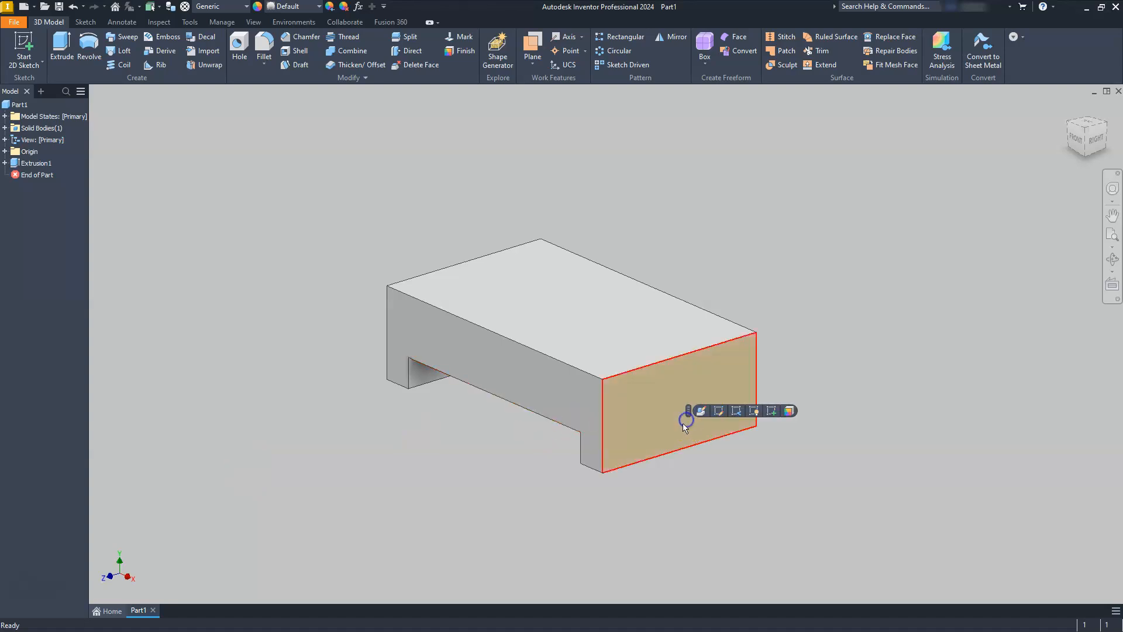
{"action": "left_click", "coordinate": [772, 411]}
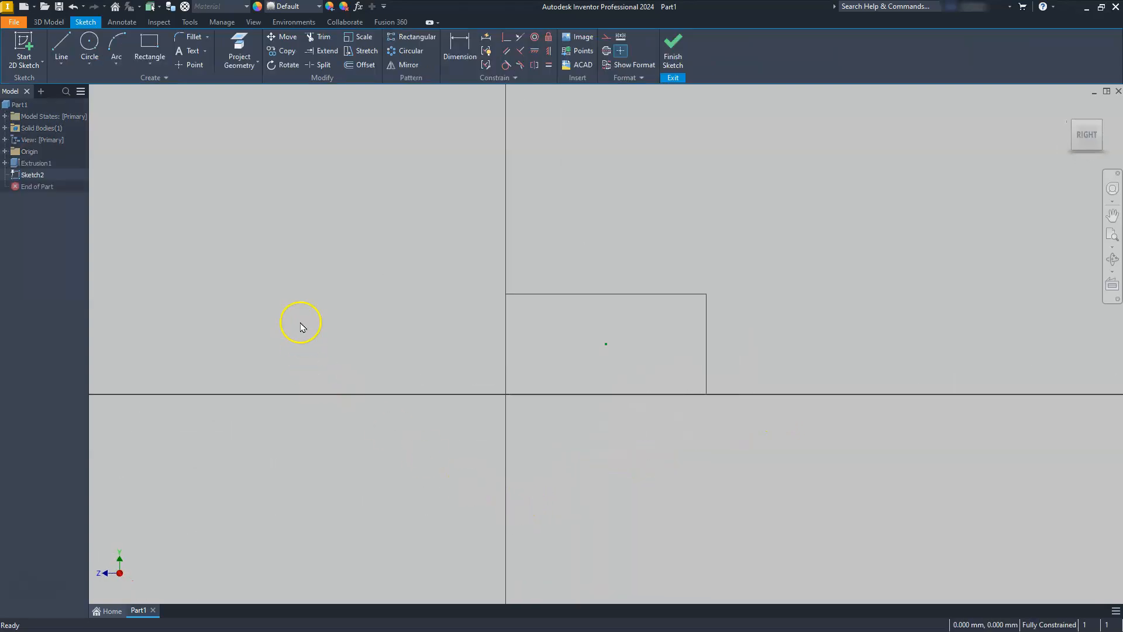
{"action": "left_click", "coordinate": [152, 58]}
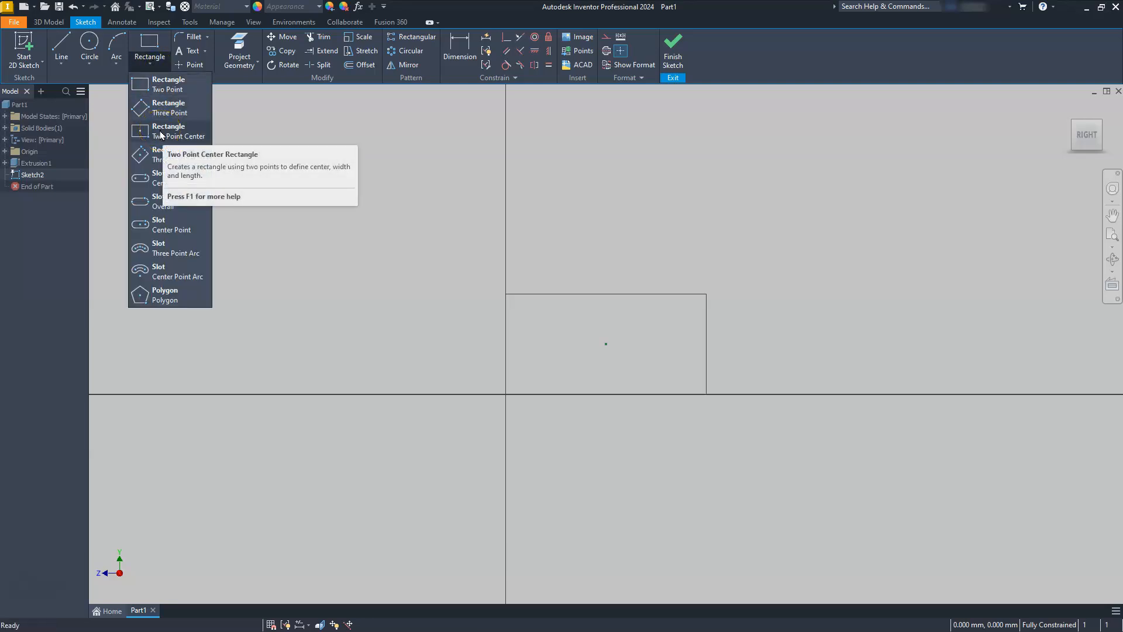
{"action": "left_click", "coordinate": [143, 132]}
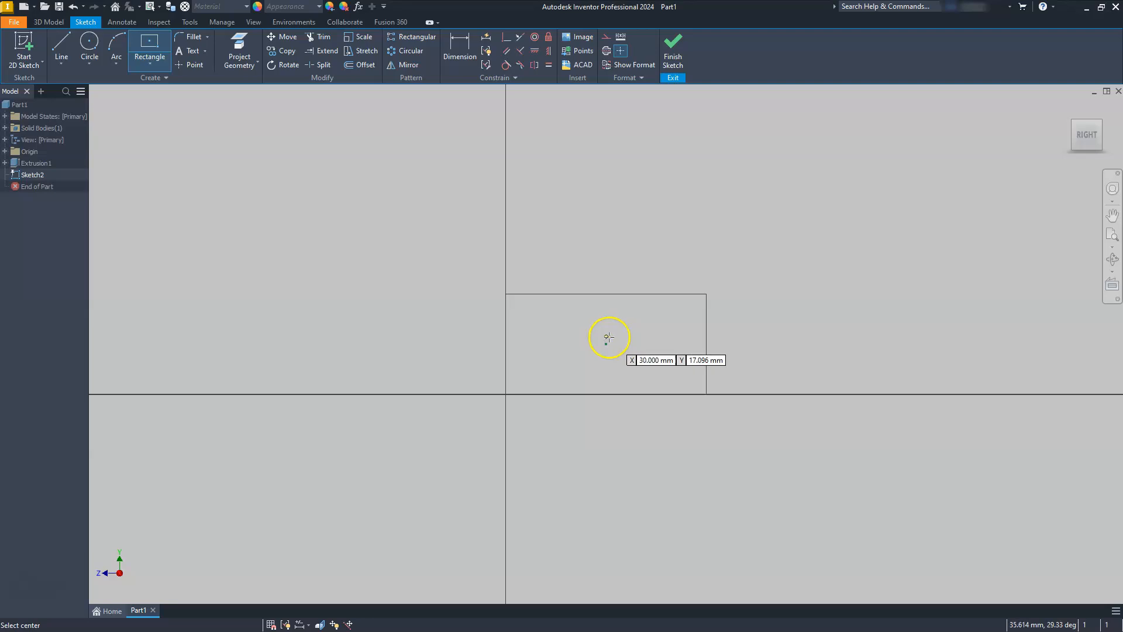
{"action": "left_click", "coordinate": [606, 262]}
{"action": "left_click", "coordinate": [536, 350]}
{"action": "key", "text": "Escape"}
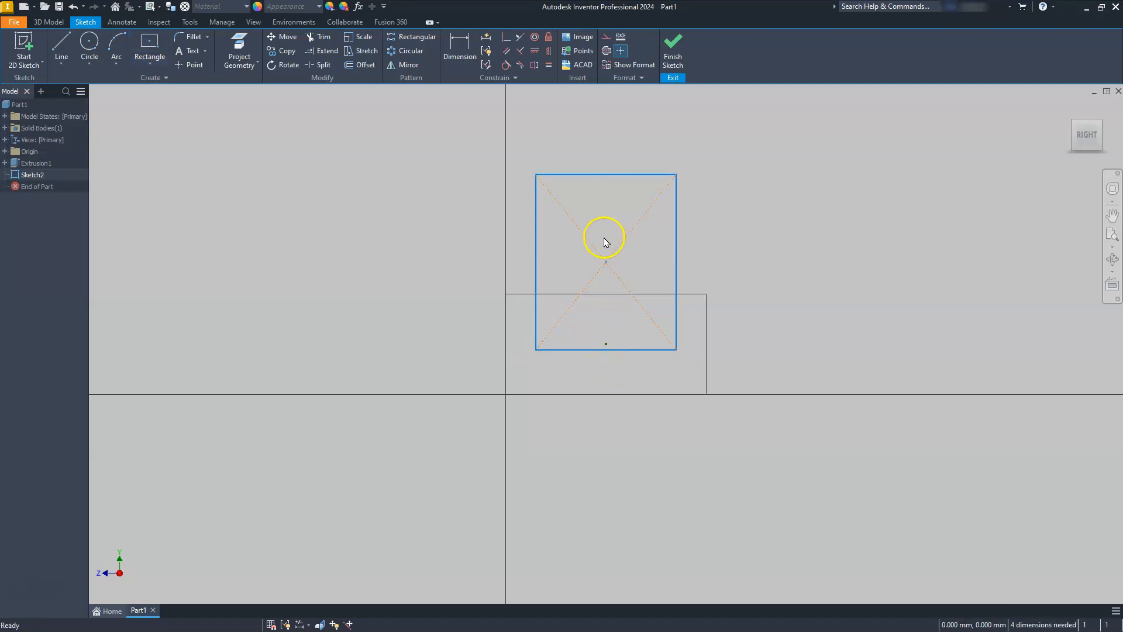
Constrain the rectangle's centre point vertically in line with the projected origin point
{"action": "left_click", "coordinate": [550, 52]}
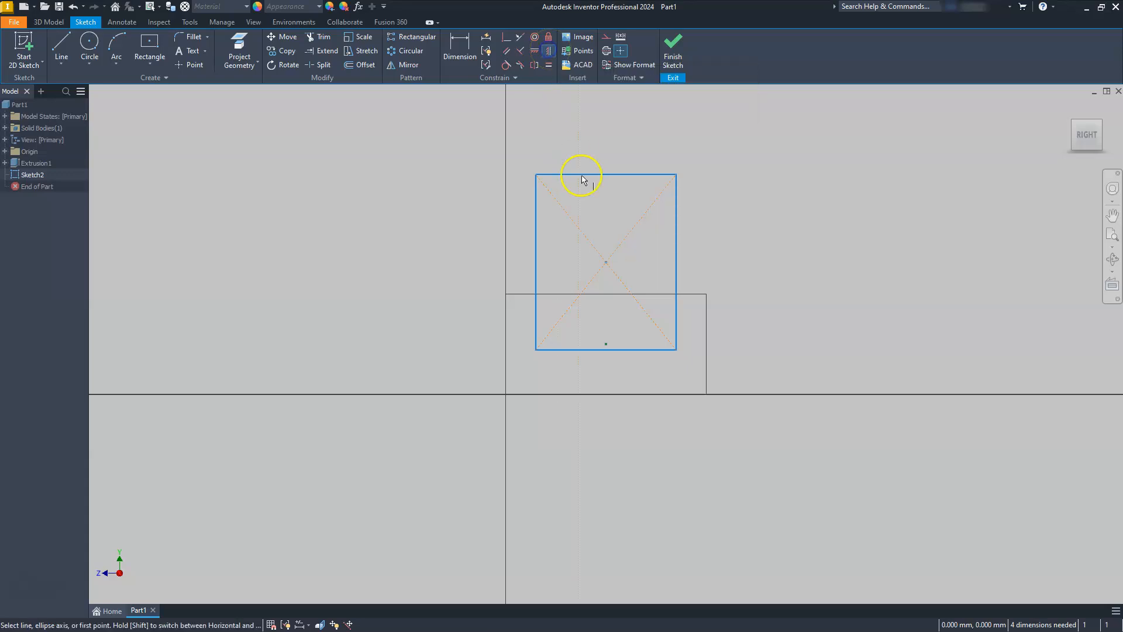
{"action": "left_click", "coordinate": [606, 264]}
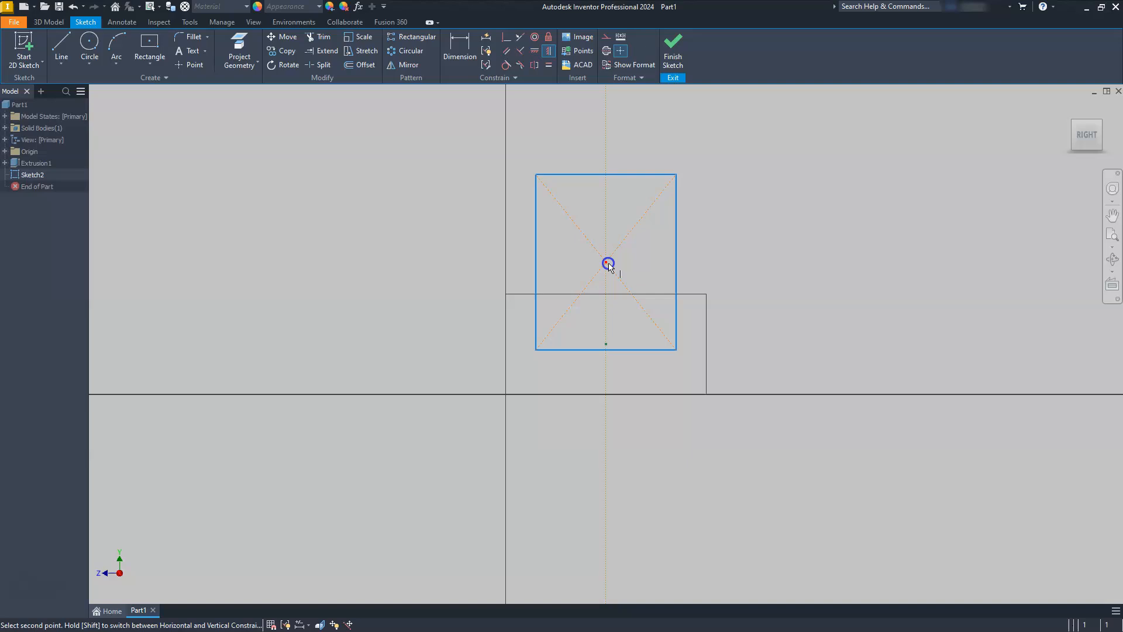
{"action": "left_click", "coordinate": [605, 344]}
{"action": "key", "text": "Escape"}
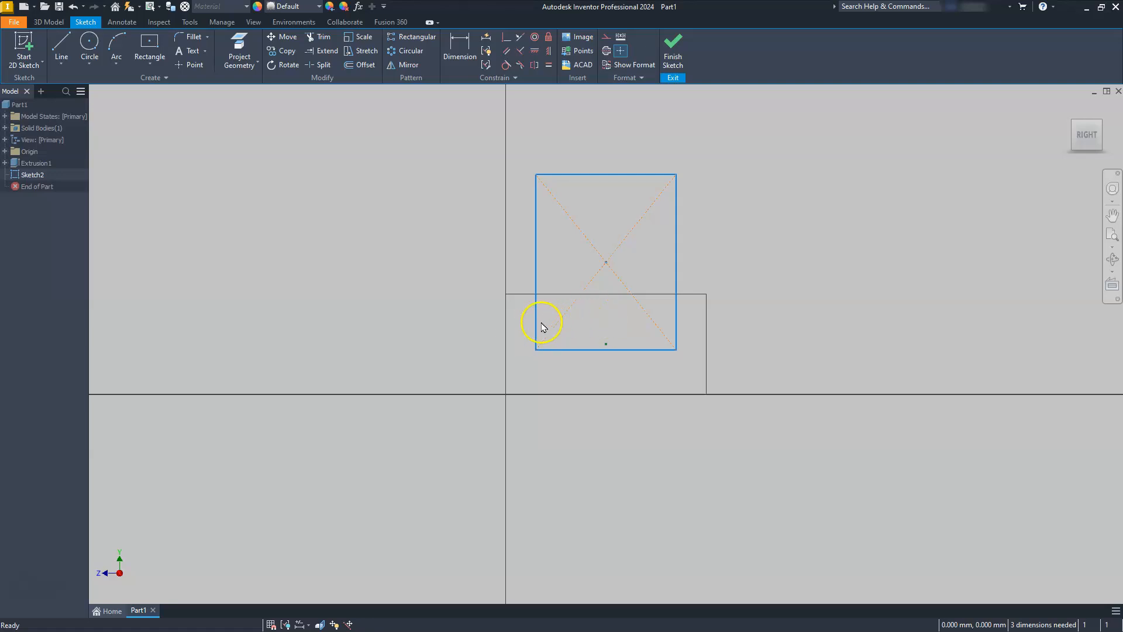
Dimension the rectangle's top edge at 30 mm wide
{"action": "left_click", "coordinate": [468, 54]}
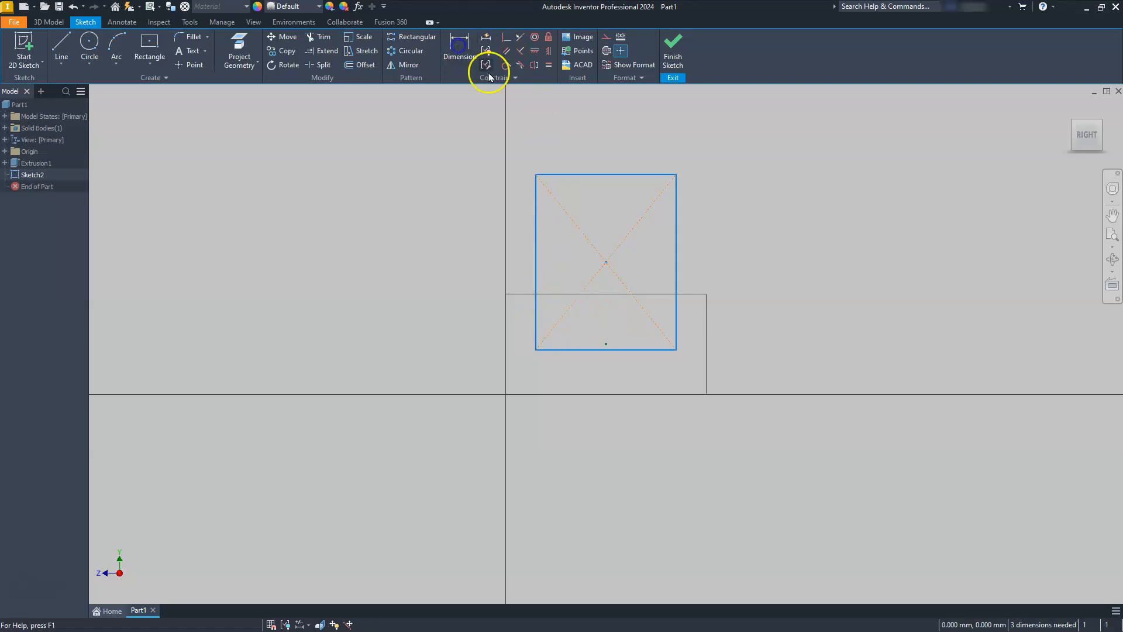
{"action": "left_click", "coordinate": [621, 176]}
{"action": "left_click", "coordinate": [614, 136]}
{"action": "type", "text": "30"}
{"action": "key", "text": "Return"}
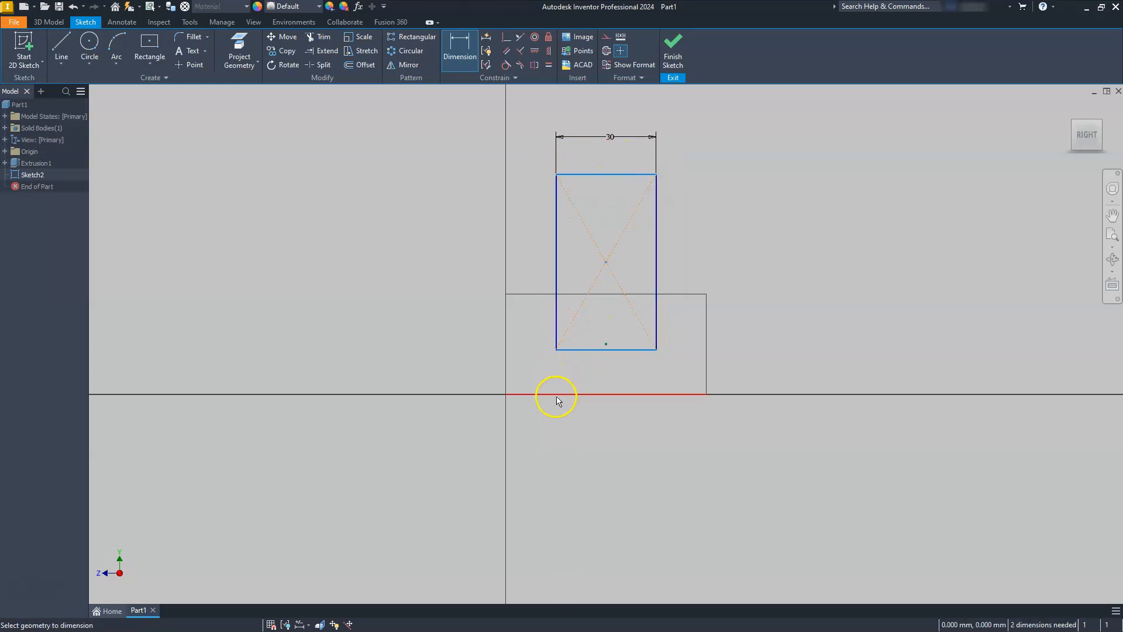
Dimension the distance from the rectangle's bottom edge to the end face's bottom edge at 15 mm
{"action": "left_click", "coordinate": [573, 350]}
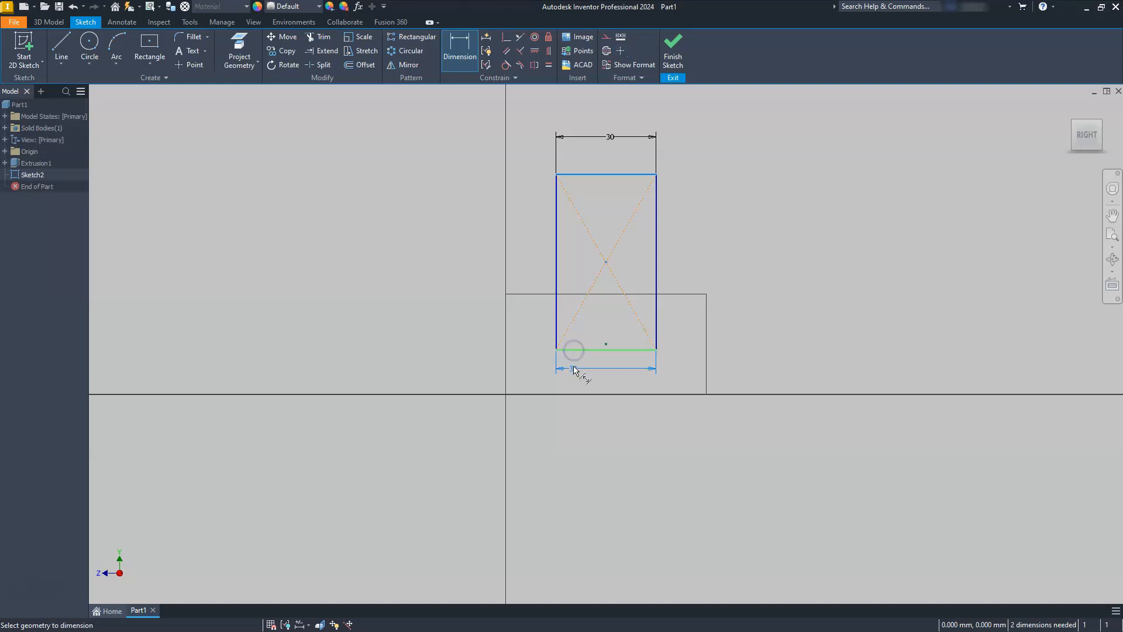
{"action": "left_click", "coordinate": [575, 394]}
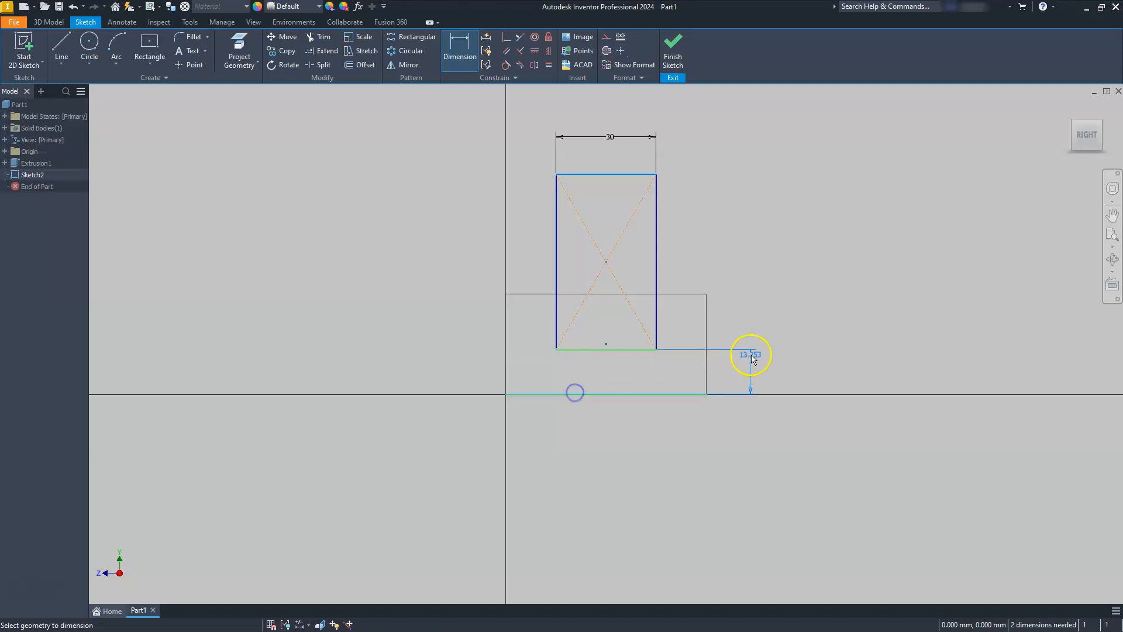
{"action": "left_click", "coordinate": [753, 368]}
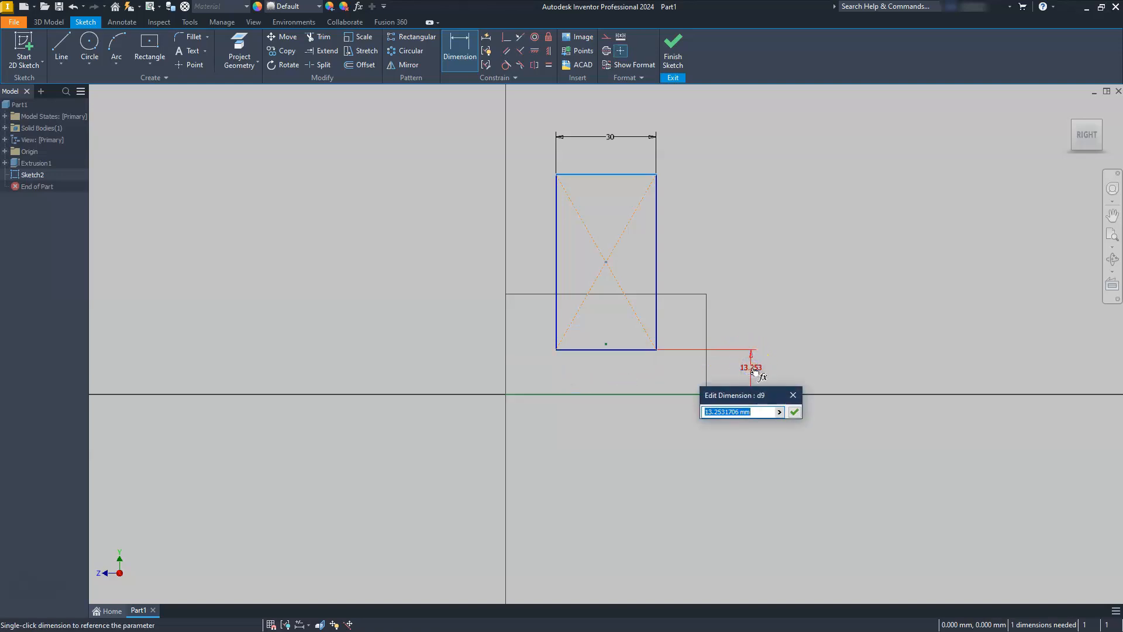
{"action": "key", "text": "Return"}
{"action": "key", "text": "Escape"}
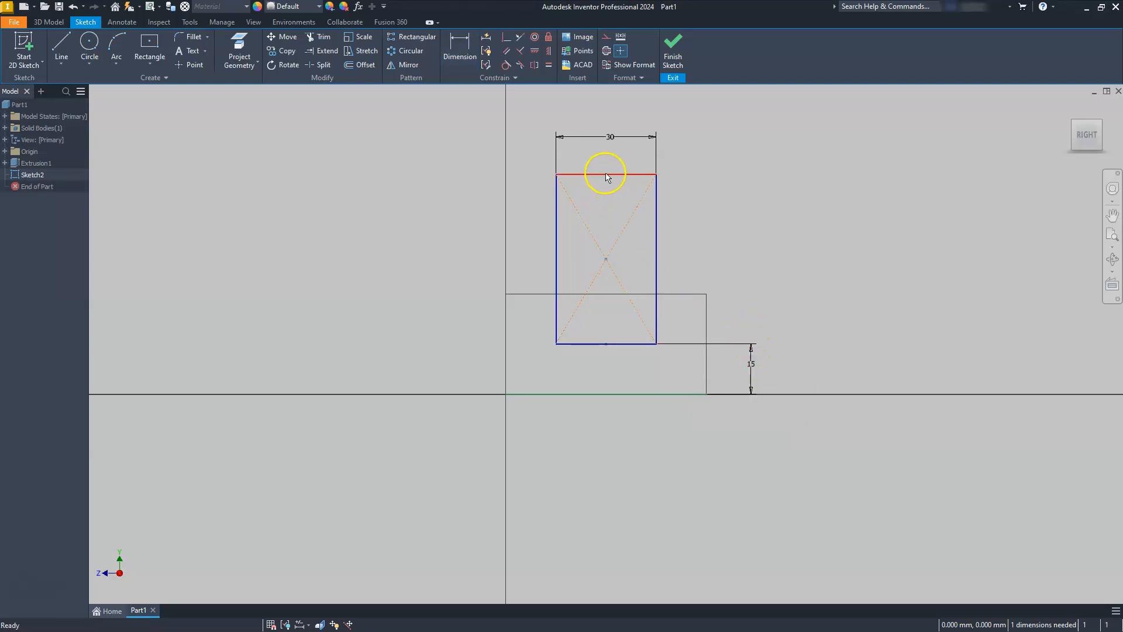
Lower the rectangle's top edge and dimension it 10 mm above the end face's top edge
{"action": "left_click_drag", "start_coordinate": [608, 180], "coordinate": [619, 254]}
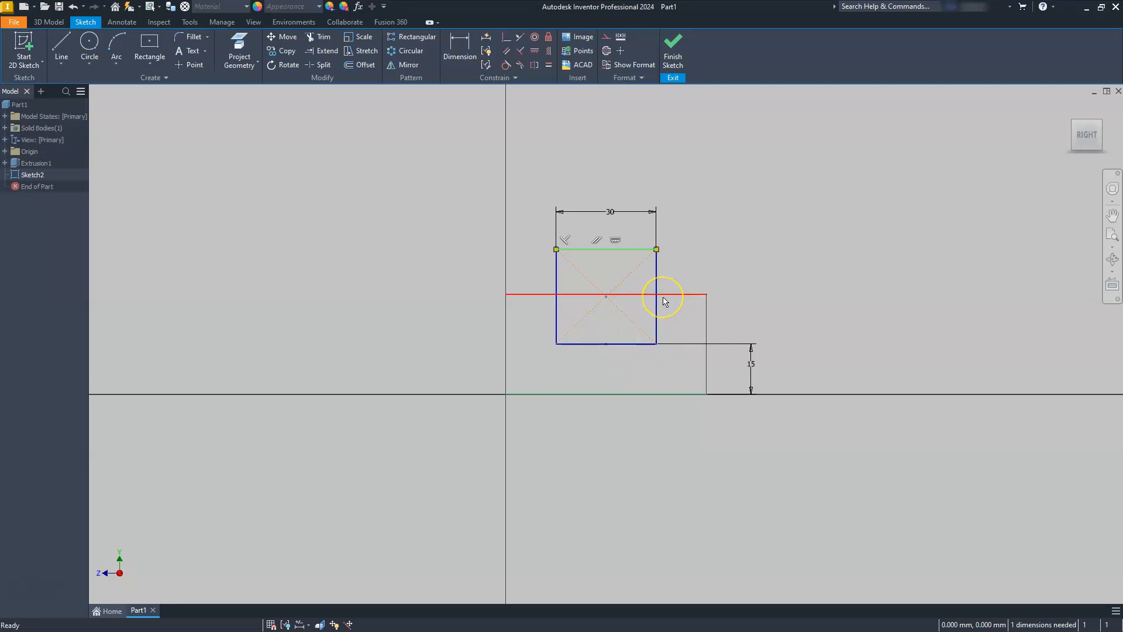
{"action": "left_click", "coordinate": [609, 270]}
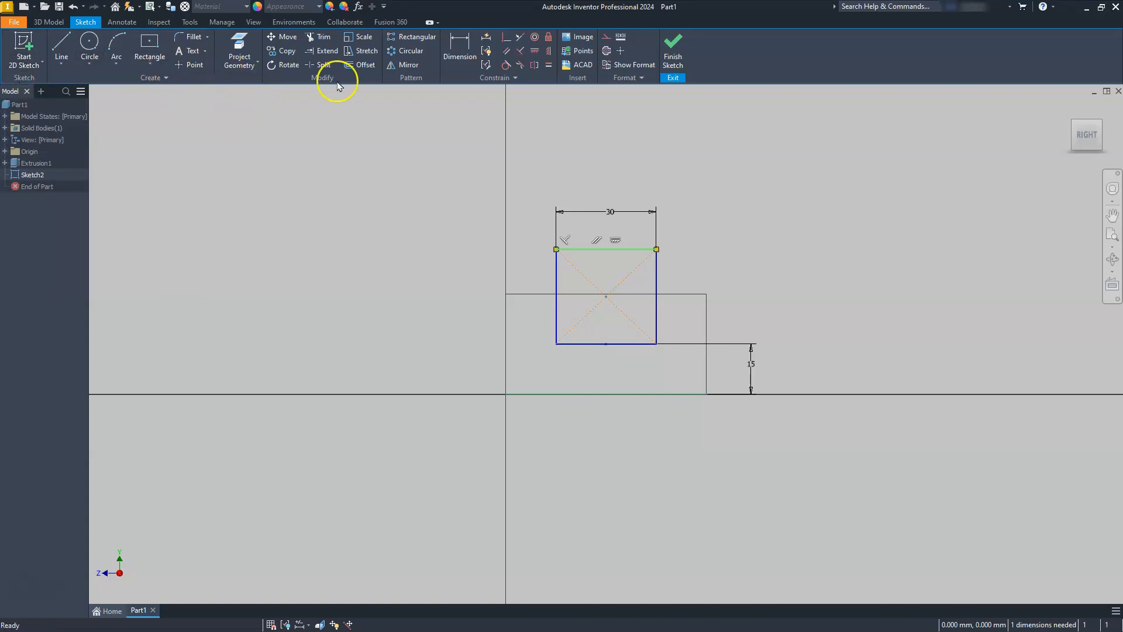
{"action": "left_click", "coordinate": [455, 39]}
{"action": "left_click", "coordinate": [636, 251]}
{"action": "left_click", "coordinate": [690, 296]}
{"action": "left_click", "coordinate": [746, 269]}
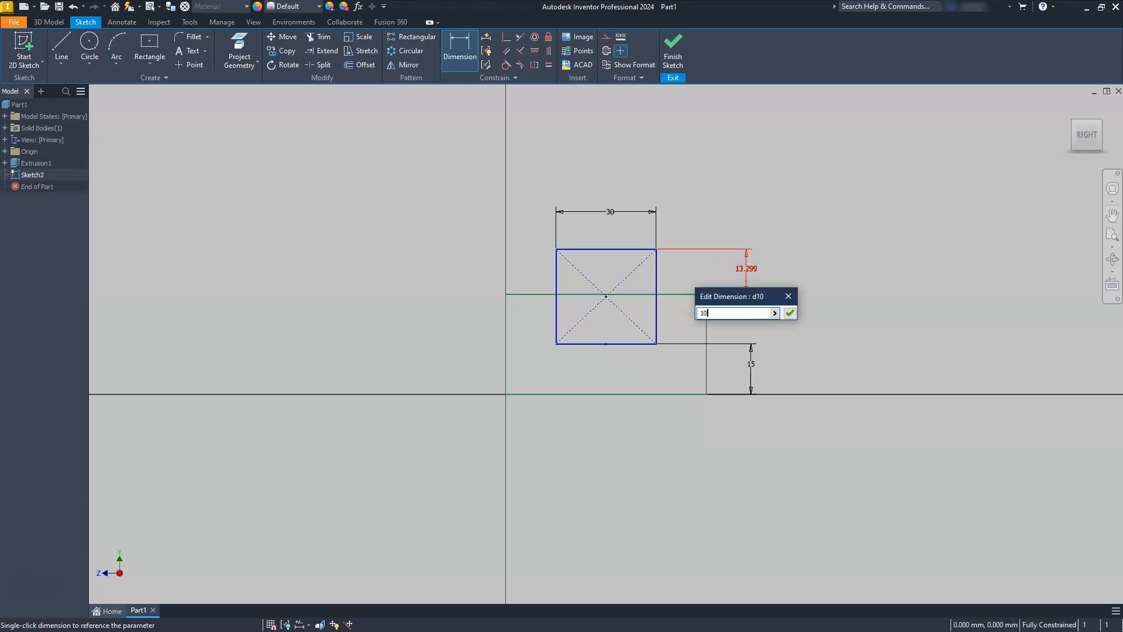
{"action": "key", "text": "Return"}
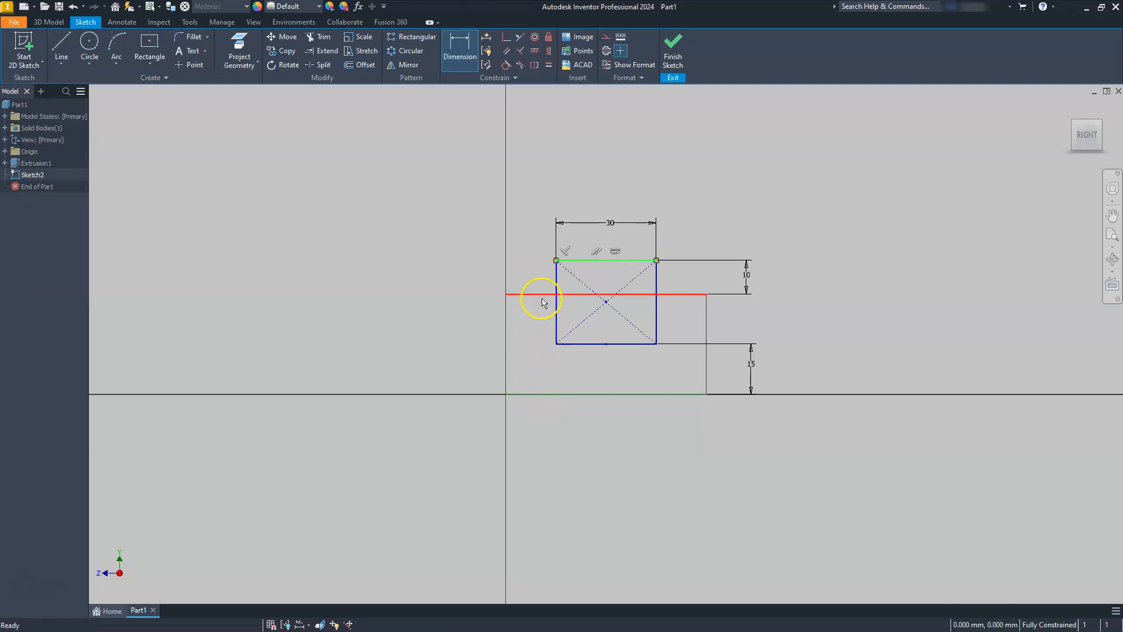
{"action": "key", "text": "Escape"}
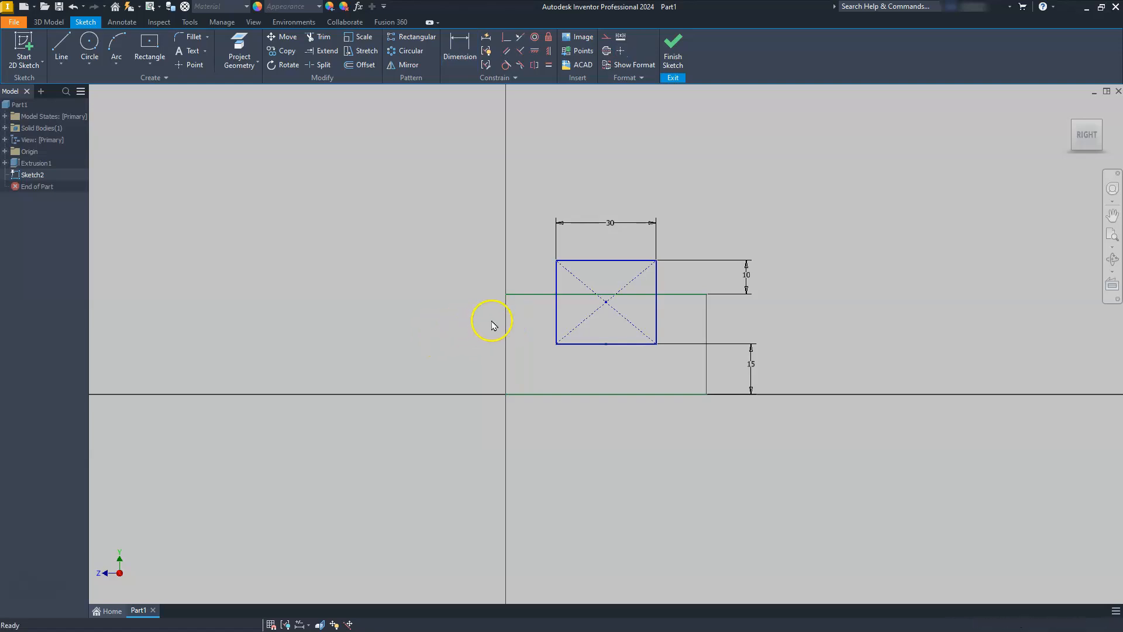
Convert the projected top and bottom edges of the end face to construction lines
{"action": "left_click", "coordinate": [523, 295]}
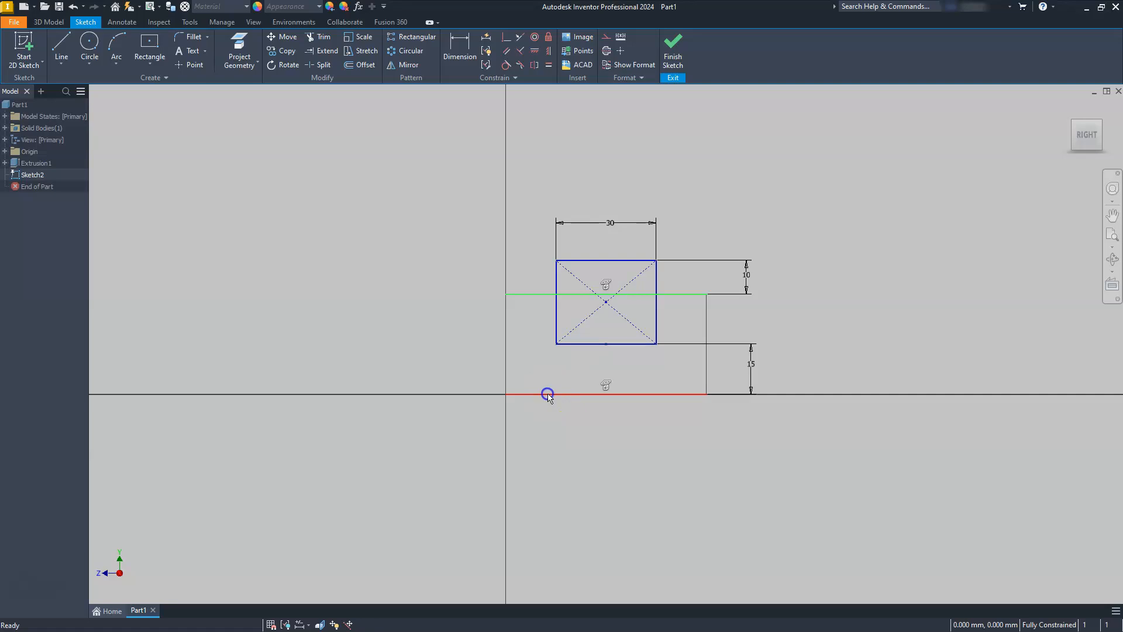
{"action": "left_click", "coordinate": [548, 396], "text": "ctrl"}
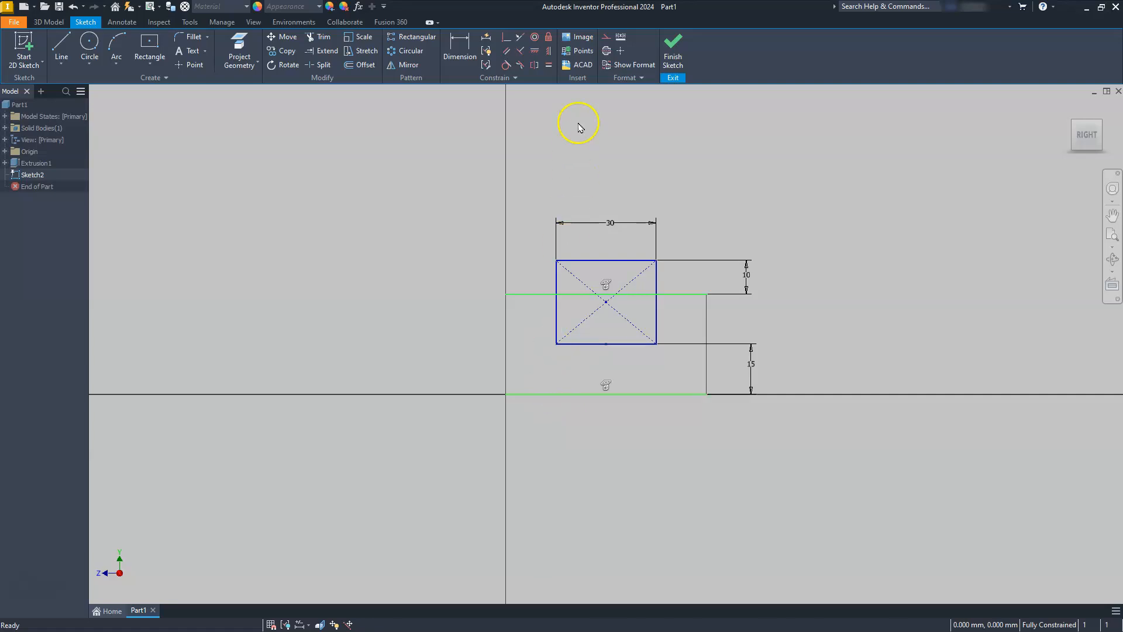
{"action": "left_click", "coordinate": [607, 39]}
{"action": "left_click", "coordinate": [393, 218]}
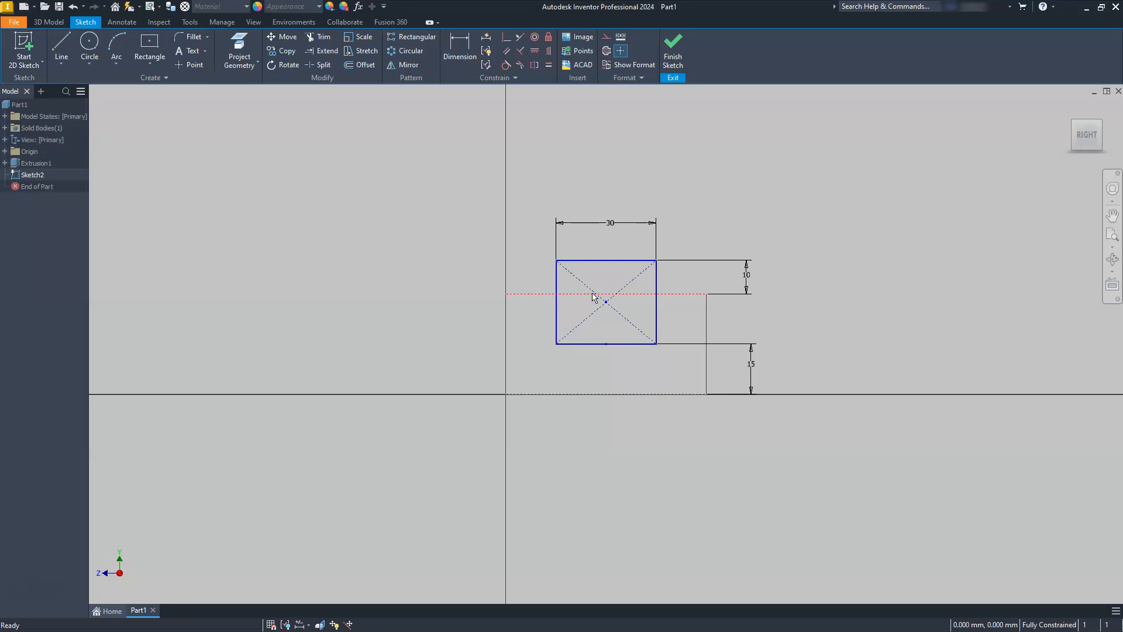
{"action": "mouse_move", "coordinate": [612, 317]}
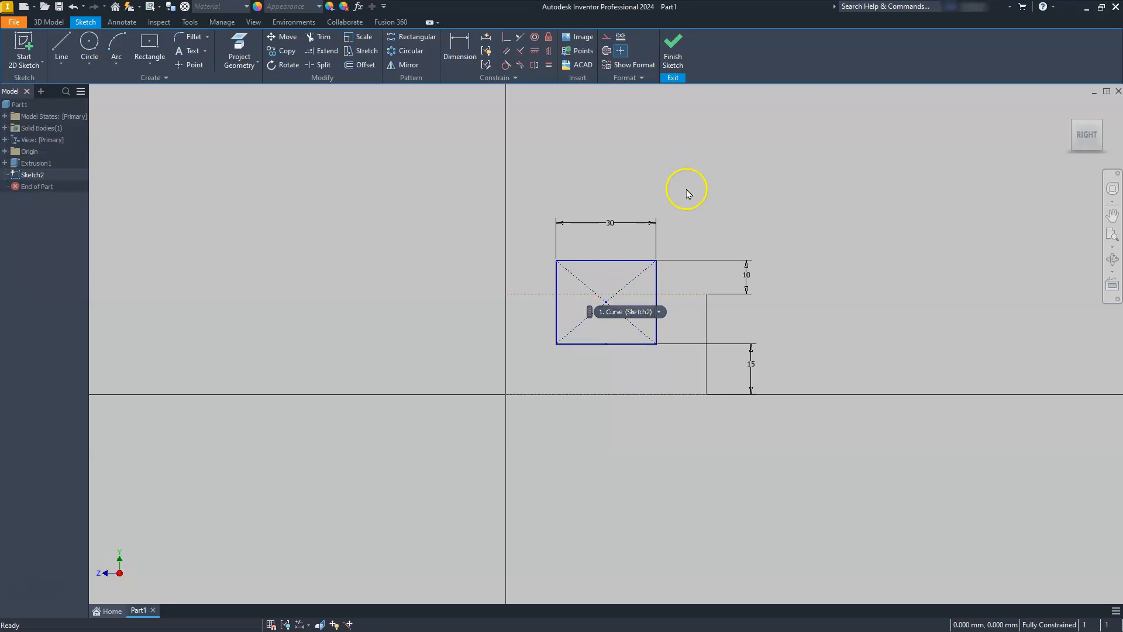
Finish the sketch and extrude the rectangle as a cut through all of the base
{"action": "left_click", "coordinate": [670, 56]}
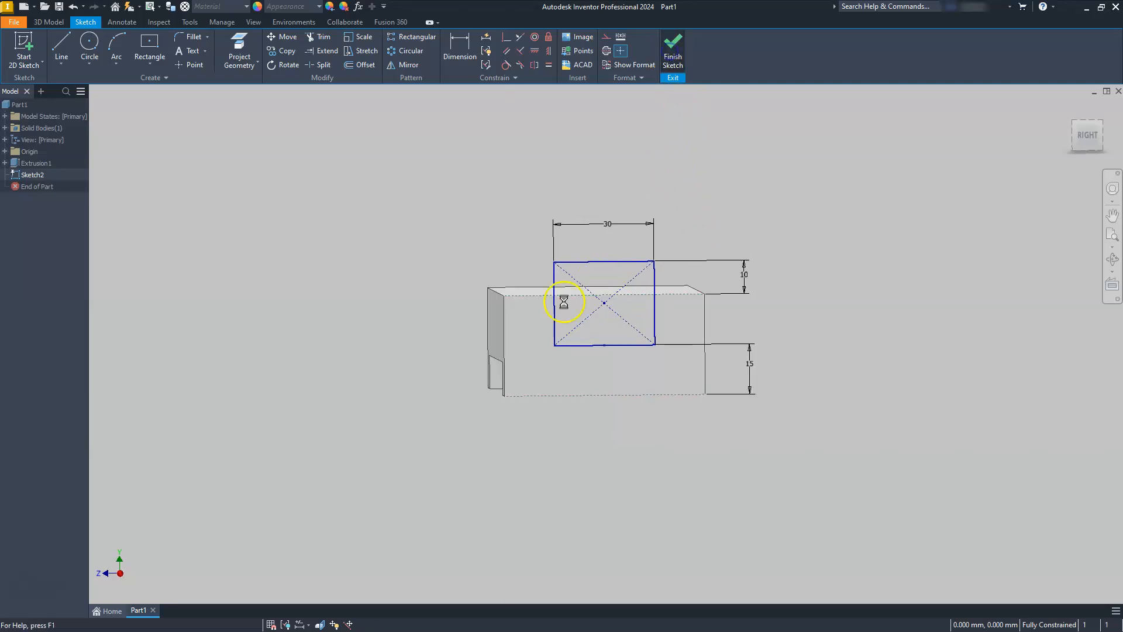
{"action": "left_click", "coordinate": [60, 46]}
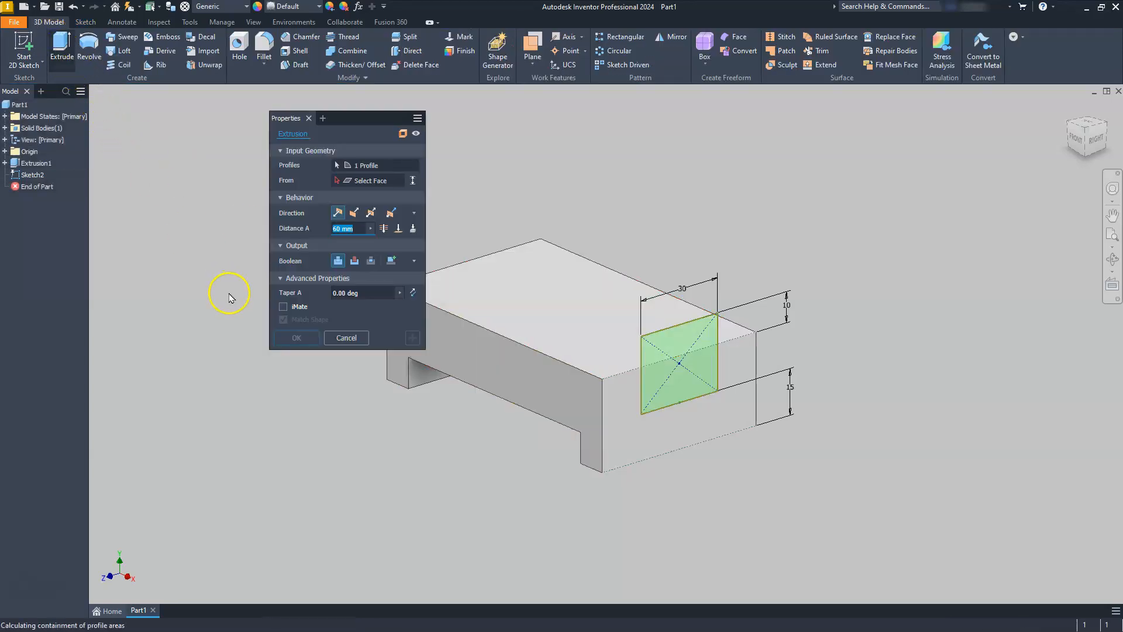
{"action": "left_click", "coordinate": [354, 261]}
{"action": "left_click", "coordinate": [384, 228]}
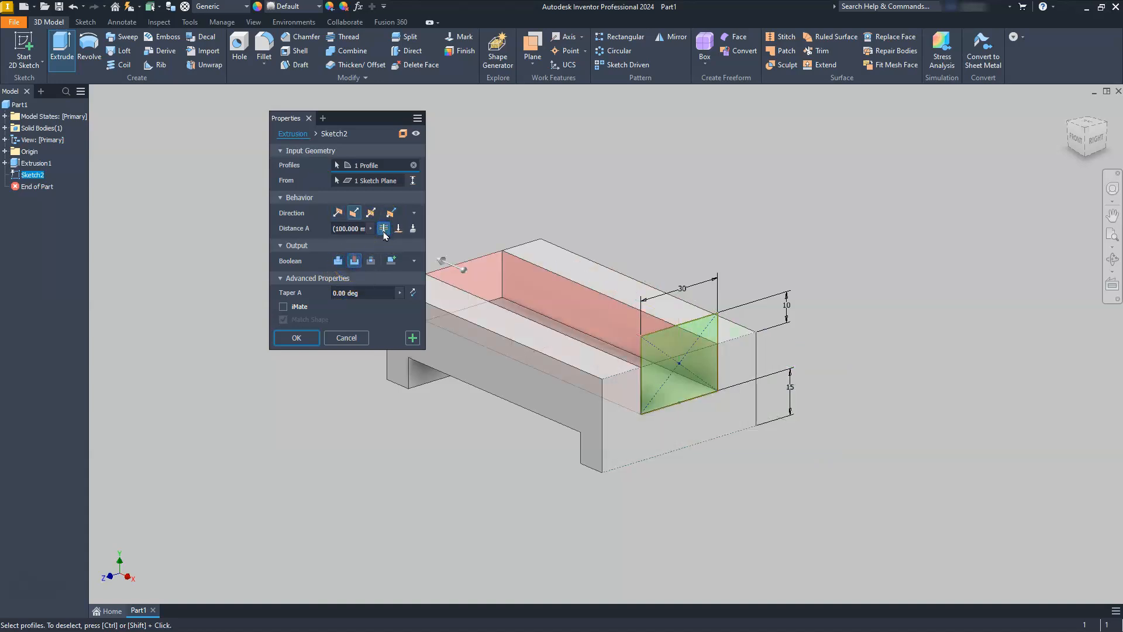
{"action": "left_click", "coordinate": [291, 338]}
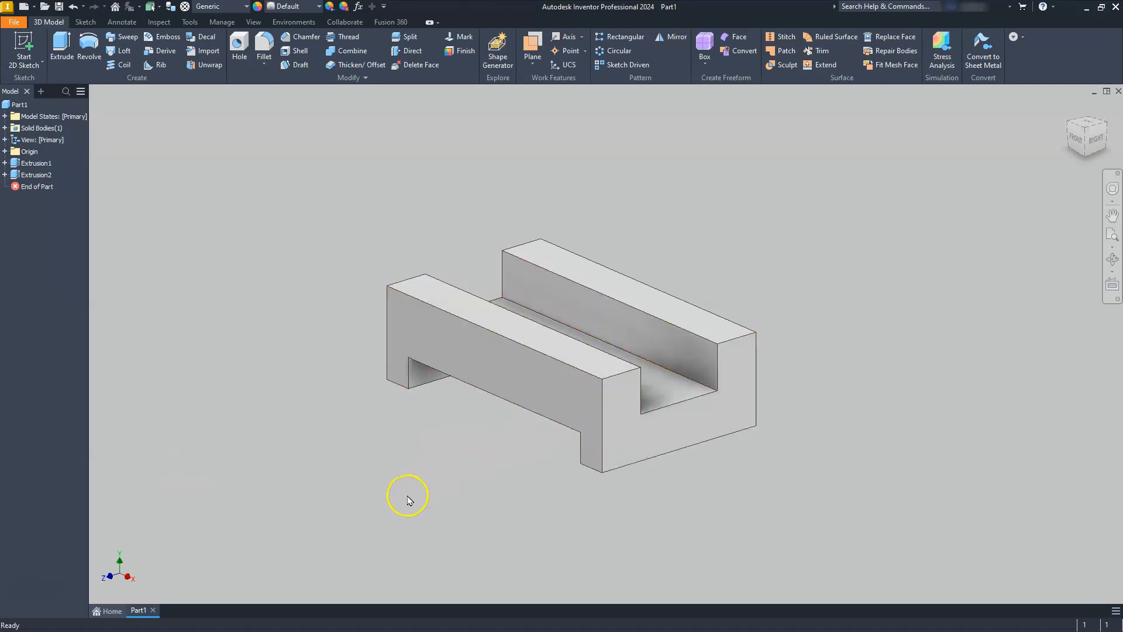
Start a sketch on the block's front face and draw two concentric circles above it, the outer about 21 mm in radius
{"action": "left_click", "coordinate": [538, 396]}
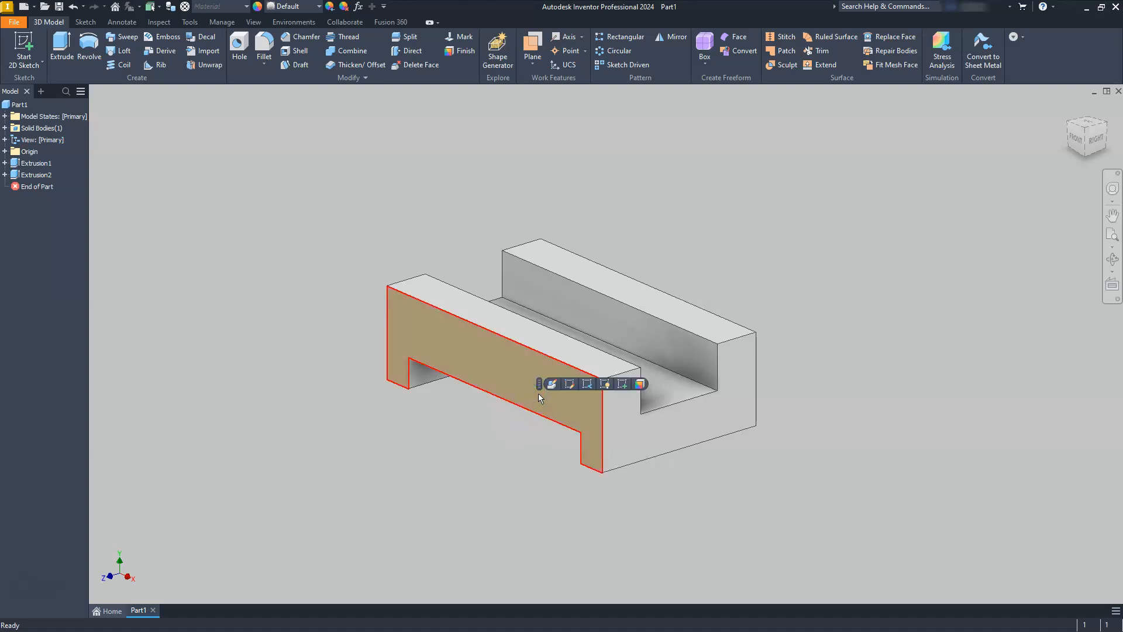
{"action": "left_click", "coordinate": [623, 385]}
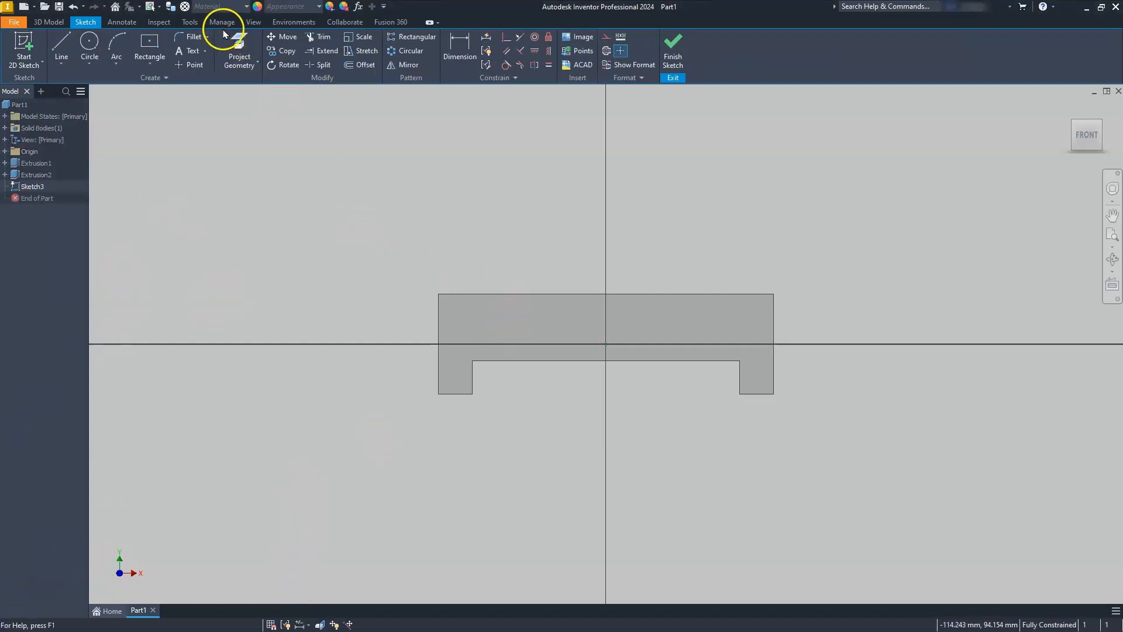
{"action": "left_click", "coordinate": [89, 42]}
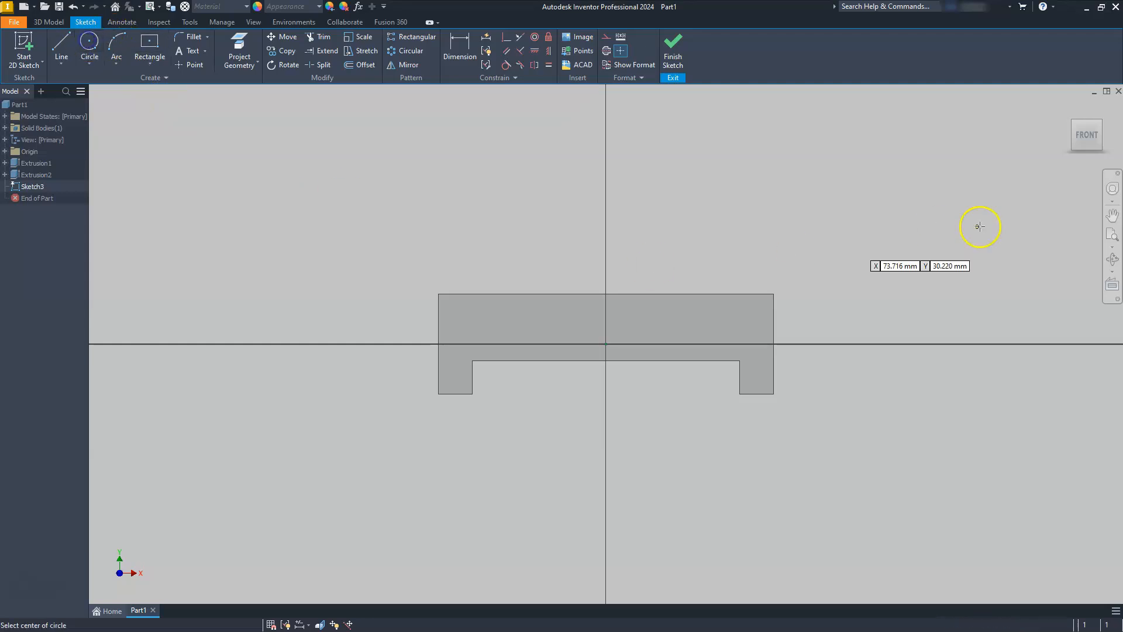
{"action": "left_click", "coordinate": [677, 169]}
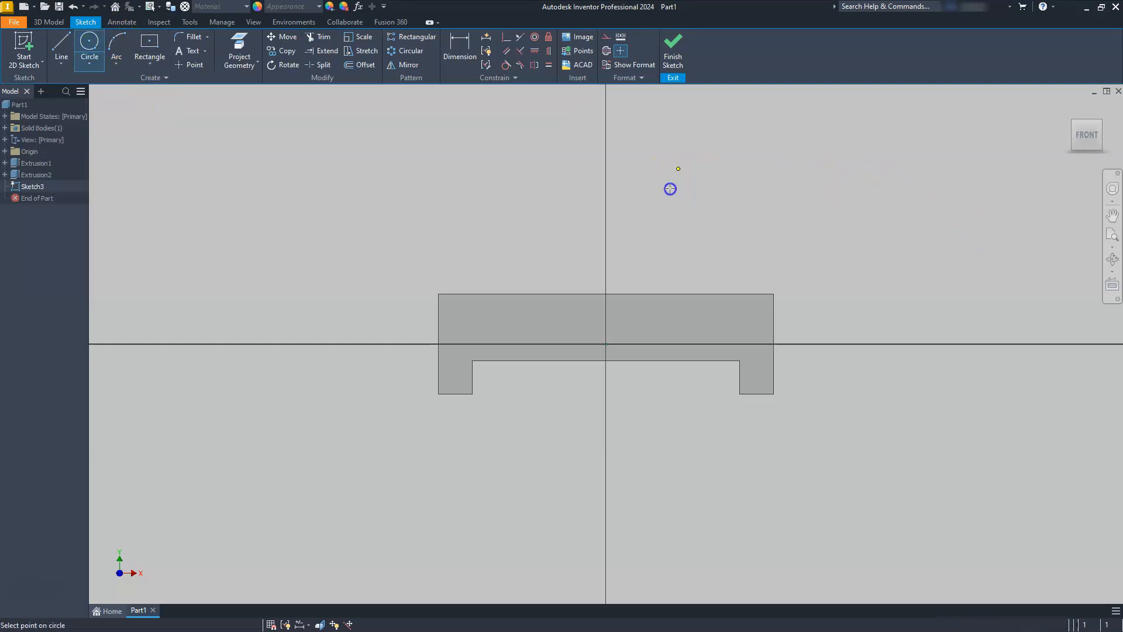
{"action": "left_click", "coordinate": [639, 226]}
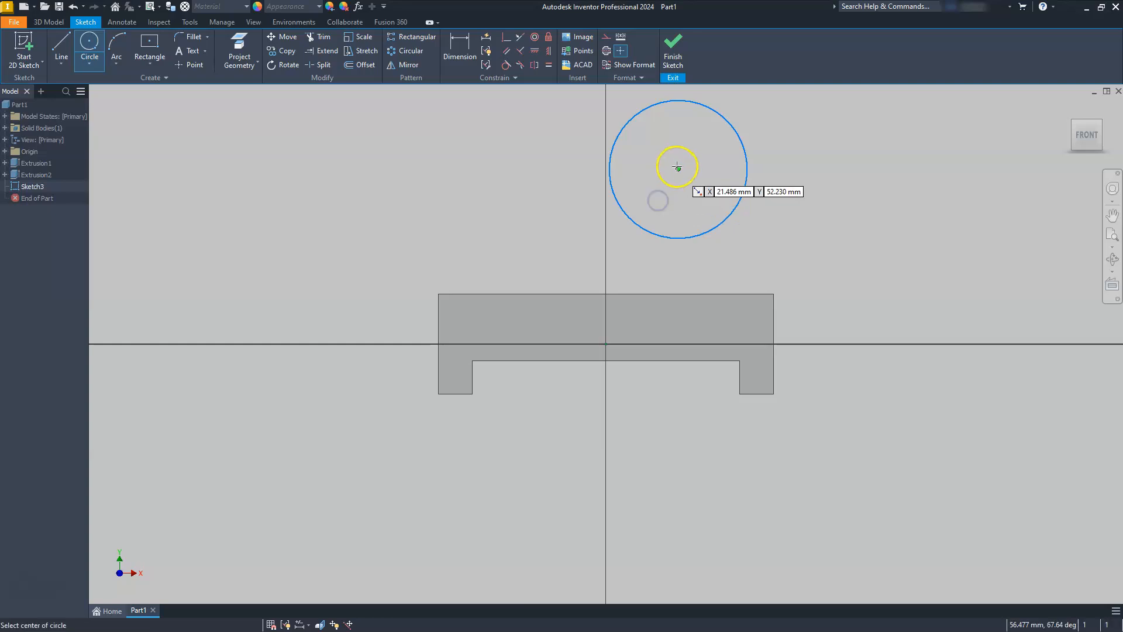
{"action": "left_click", "coordinate": [678, 169]}
{"action": "left_click", "coordinate": [656, 214]}
{"action": "key", "text": "Escape"}
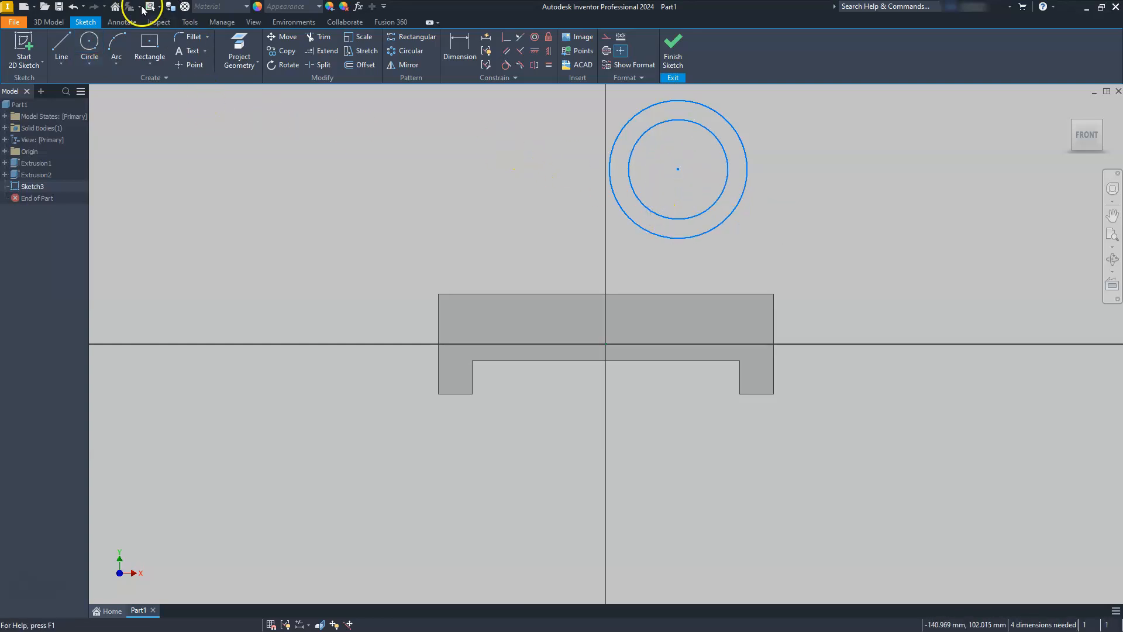
Draw a horizontal line through the circles' centre, extending past the outer circle on both sides
{"action": "left_click", "coordinate": [54, 47]}
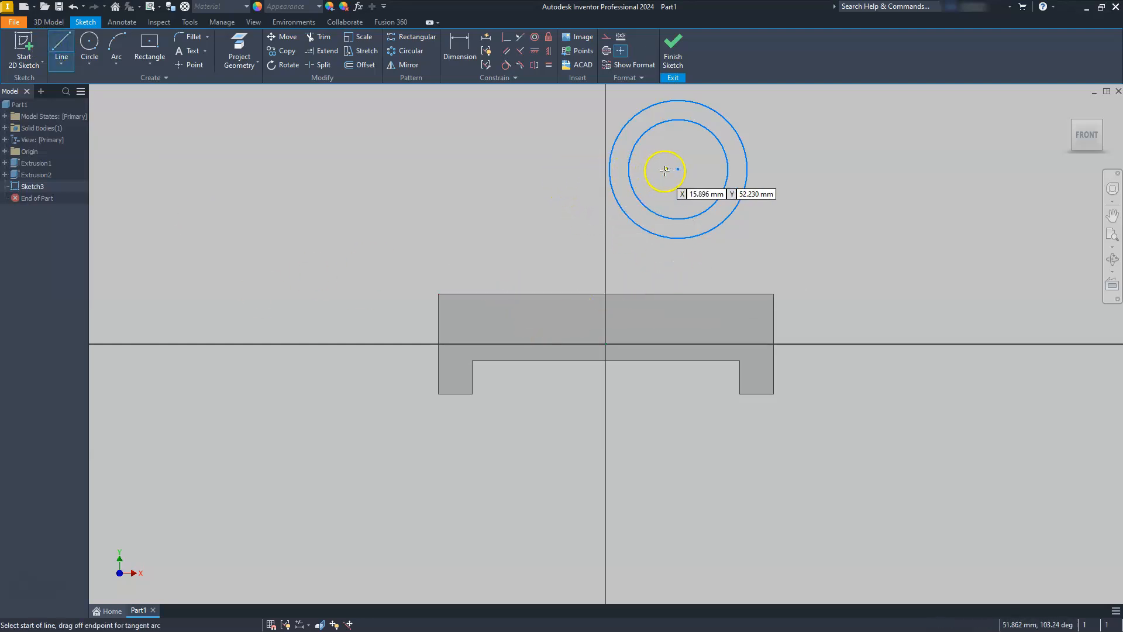
{"action": "left_click", "coordinate": [578, 169]}
{"action": "left_click", "coordinate": [785, 169]}
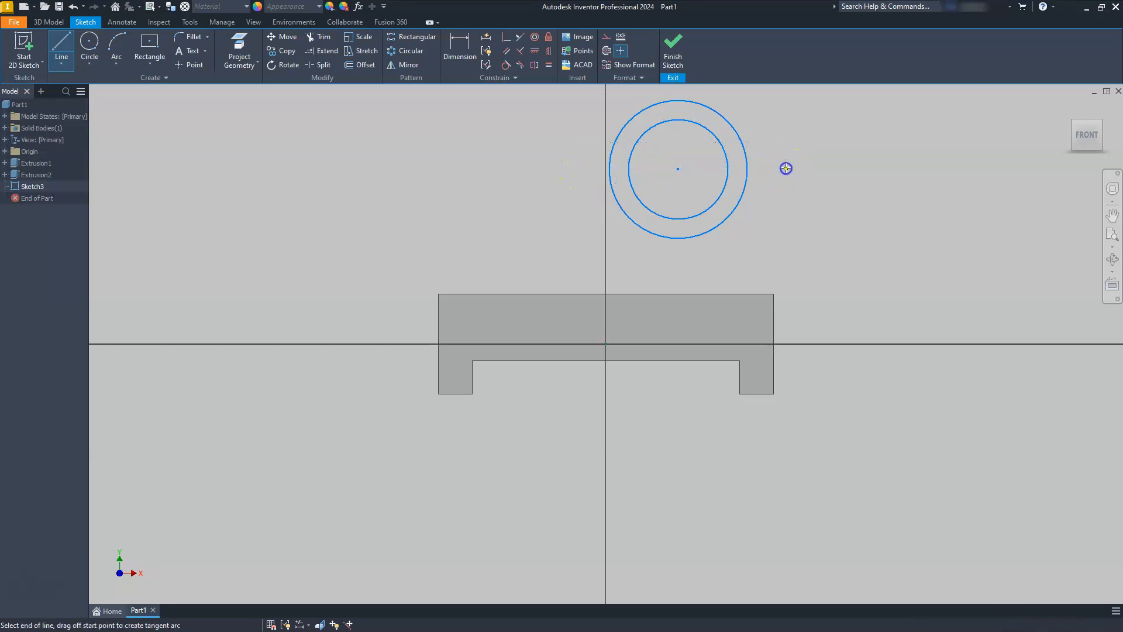
{"action": "key", "text": "Escape"}
Trim the circles' lower halves and the line's inner and outer portions, leaving a closed half-ring profile
{"action": "left_click", "coordinate": [318, 34]}
{"action": "left_click", "coordinate": [674, 238]}
{"action": "left_click", "coordinate": [675, 219]}
{"action": "left_click", "coordinate": [714, 170]}
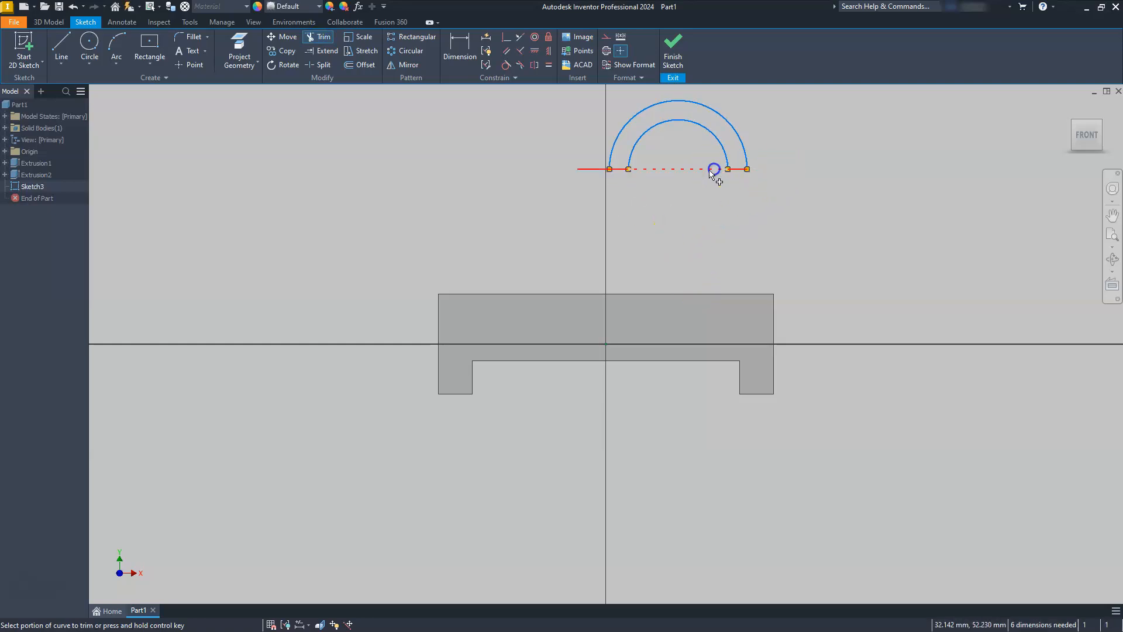
{"action": "left_click", "coordinate": [592, 170]}
{"action": "scroll", "coordinate": [646, 179], "scroll_direction": "down", "scroll_amount": 2}
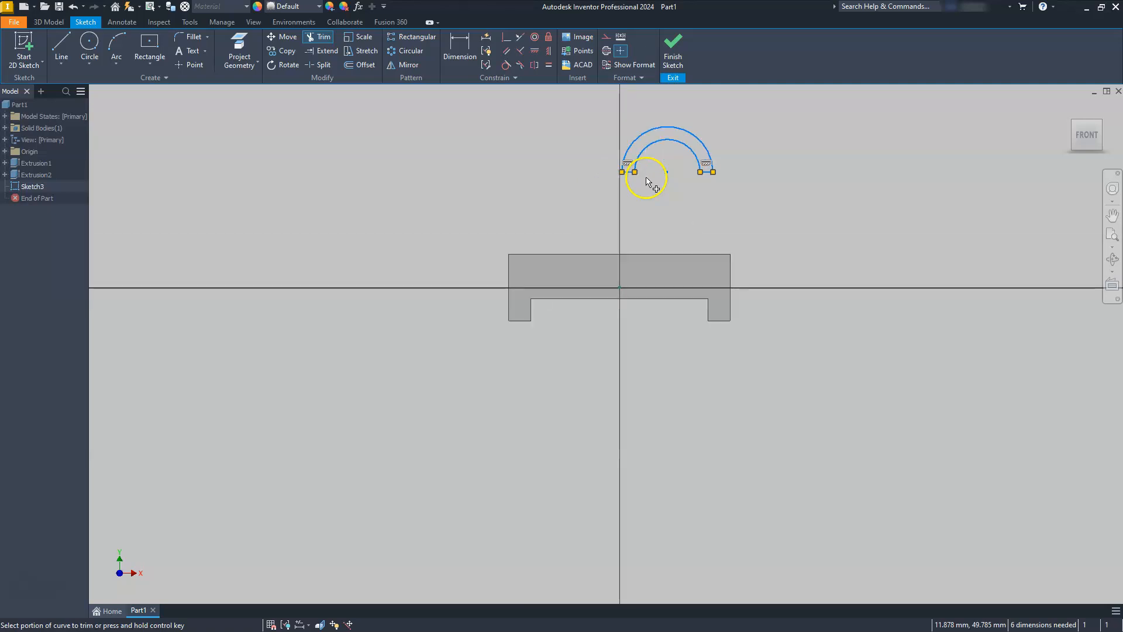
{"action": "scroll", "coordinate": [646, 175], "scroll_direction": "up", "scroll_amount": 5}
{"action": "key", "text": "Escape"}
Pull the half ring's two end edges below its centre and constrain them collinear
{"action": "left_click_drag", "start_coordinate": [426, 307], "coordinate": [427, 368]}
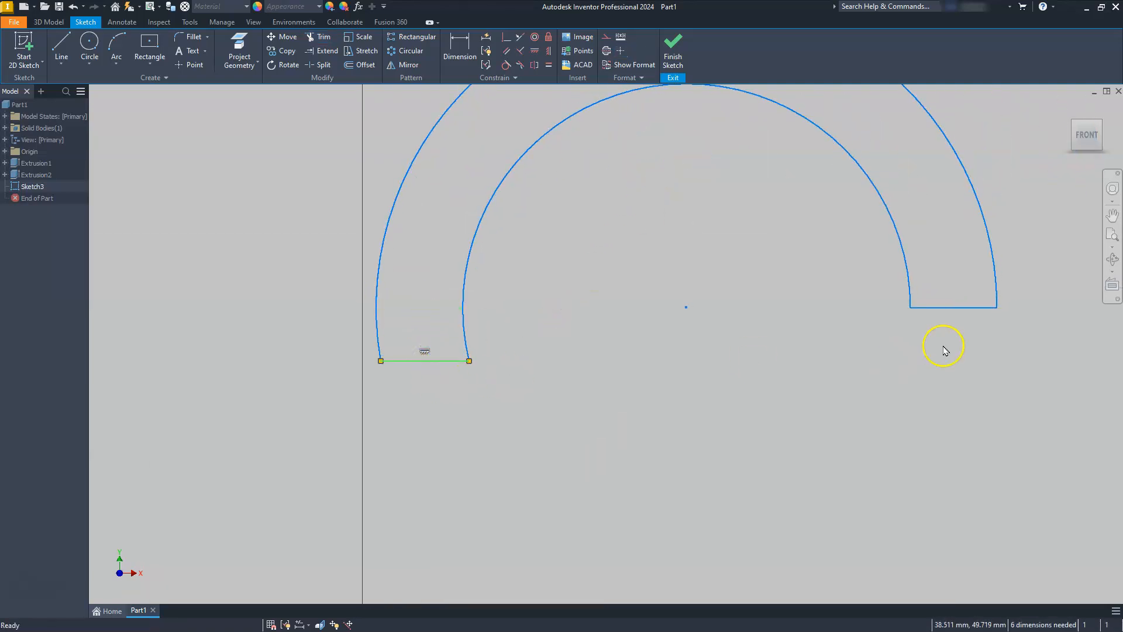
{"action": "left_click_drag", "start_coordinate": [940, 307], "coordinate": [927, 365]}
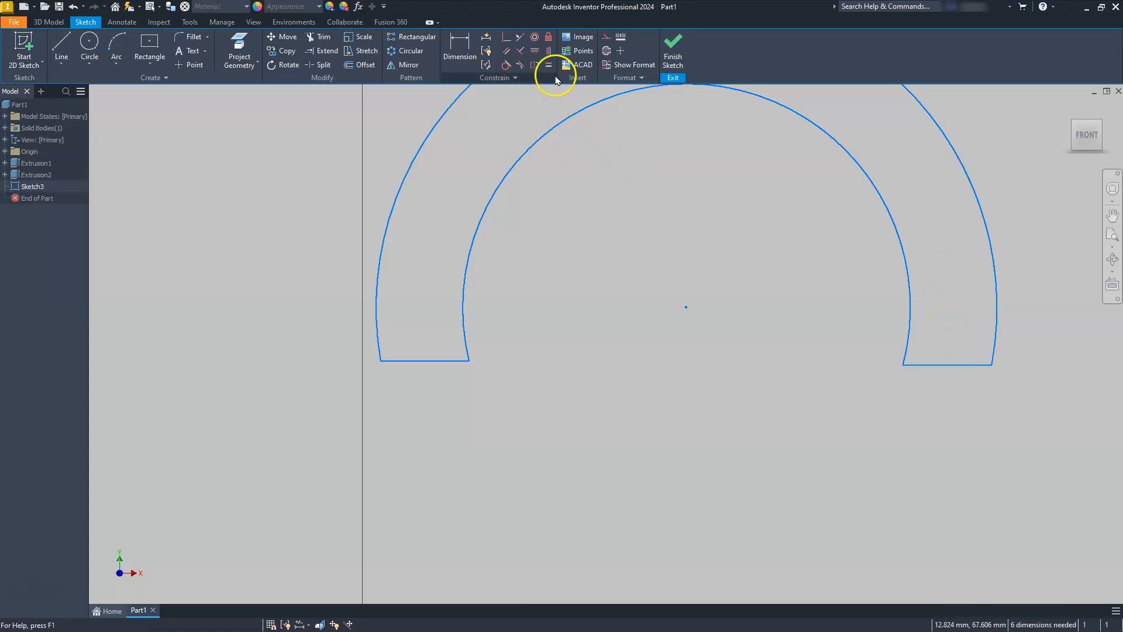
{"action": "left_click", "coordinate": [519, 39]}
{"action": "left_click", "coordinate": [406, 360]}
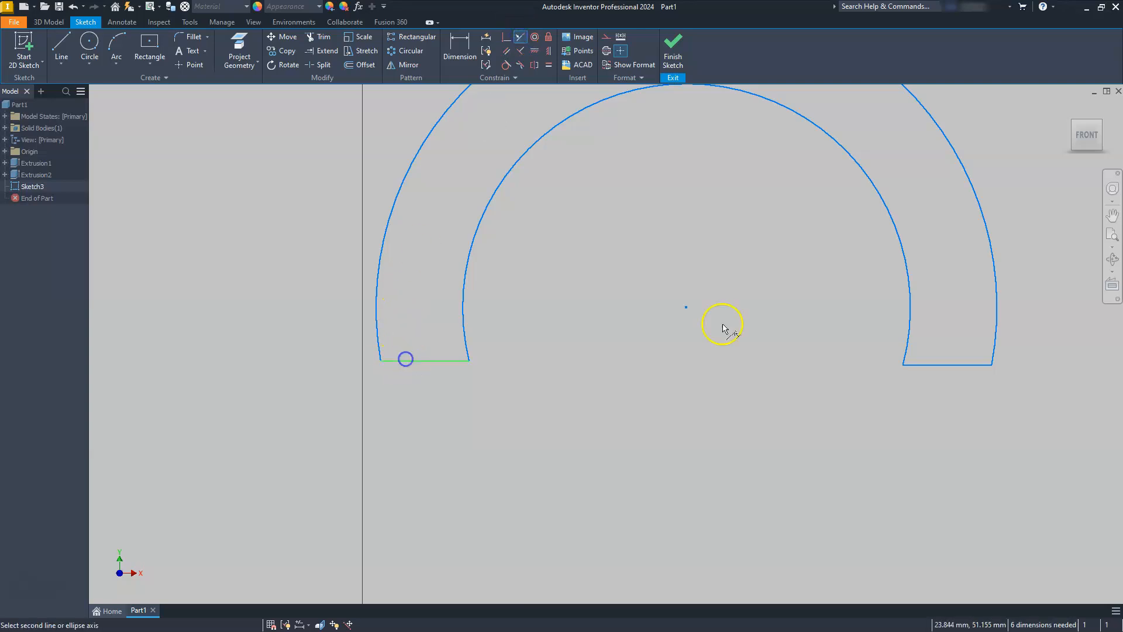
{"action": "left_click", "coordinate": [919, 368]}
{"action": "key", "text": "Escape"}
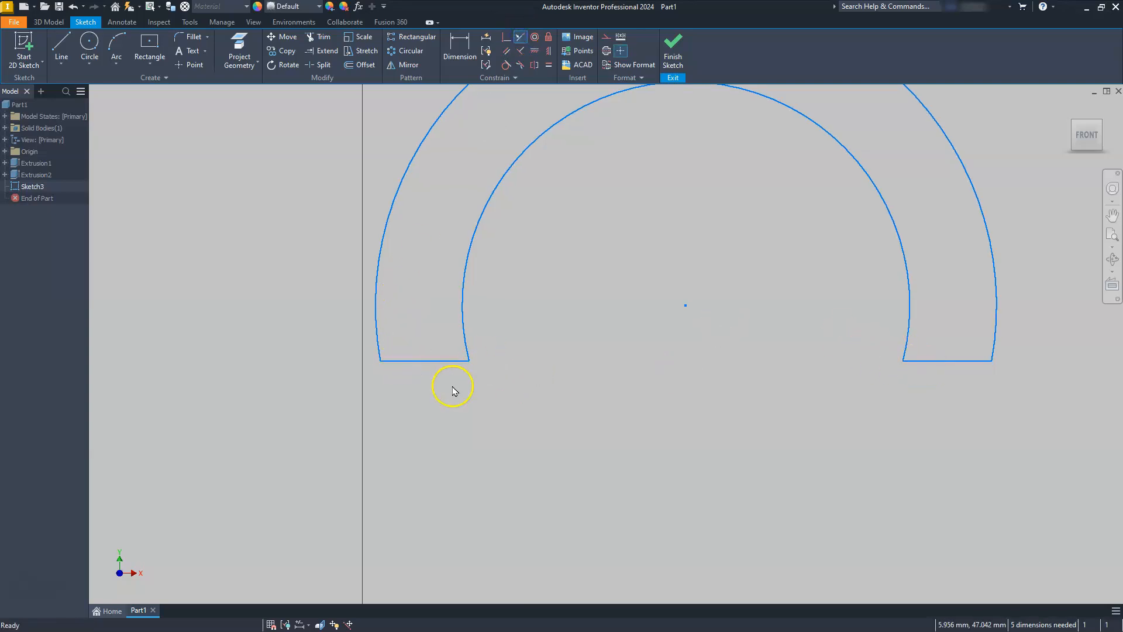
Lower the collinear end edges further and make the left end edge coincident with the arcs' centre point
{"action": "left_click_drag", "start_coordinate": [452, 359], "coordinate": [434, 395]}
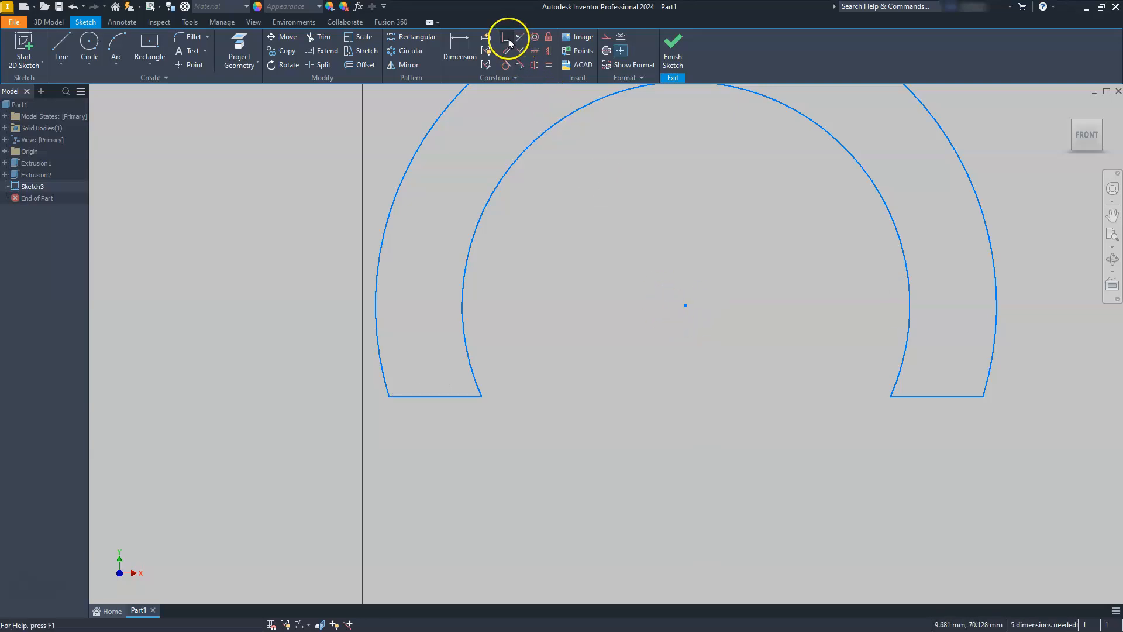
{"action": "left_click", "coordinate": [507, 38]}
{"action": "left_click", "coordinate": [468, 397]}
{"action": "left_click", "coordinate": [686, 306]}
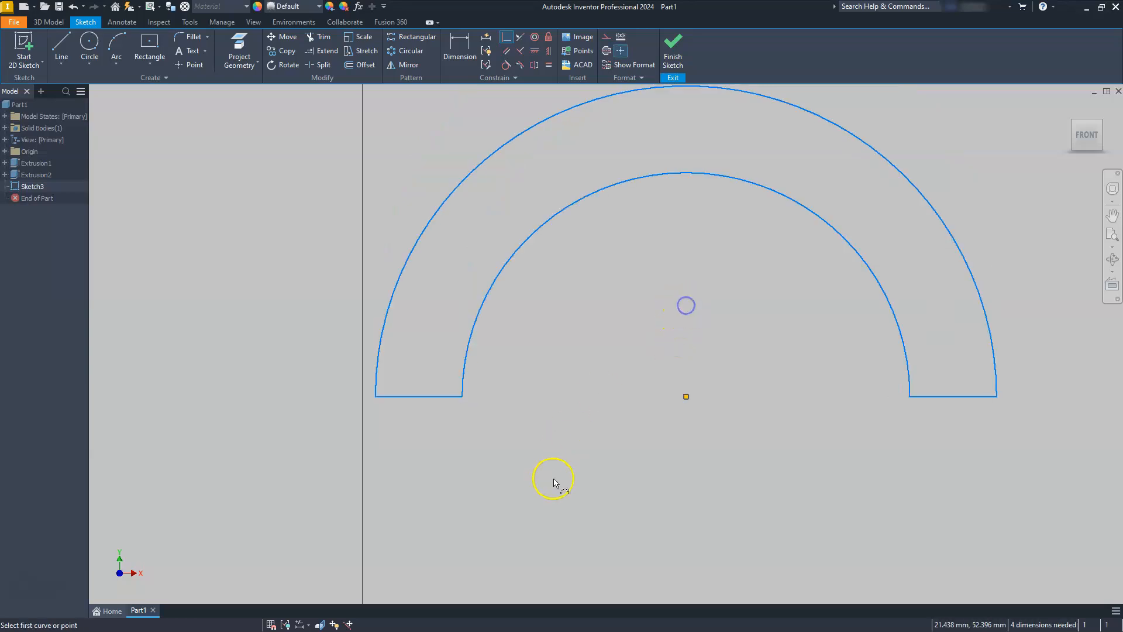
{"action": "key", "text": "Escape"}
Dimension the half ring's outer arc with a radius of 25 mm
{"action": "scroll", "coordinate": [612, 369], "scroll_direction": "up", "scroll_amount": 3}
{"action": "scroll", "coordinate": [612, 370], "scroll_direction": "down", "scroll_amount": 6}
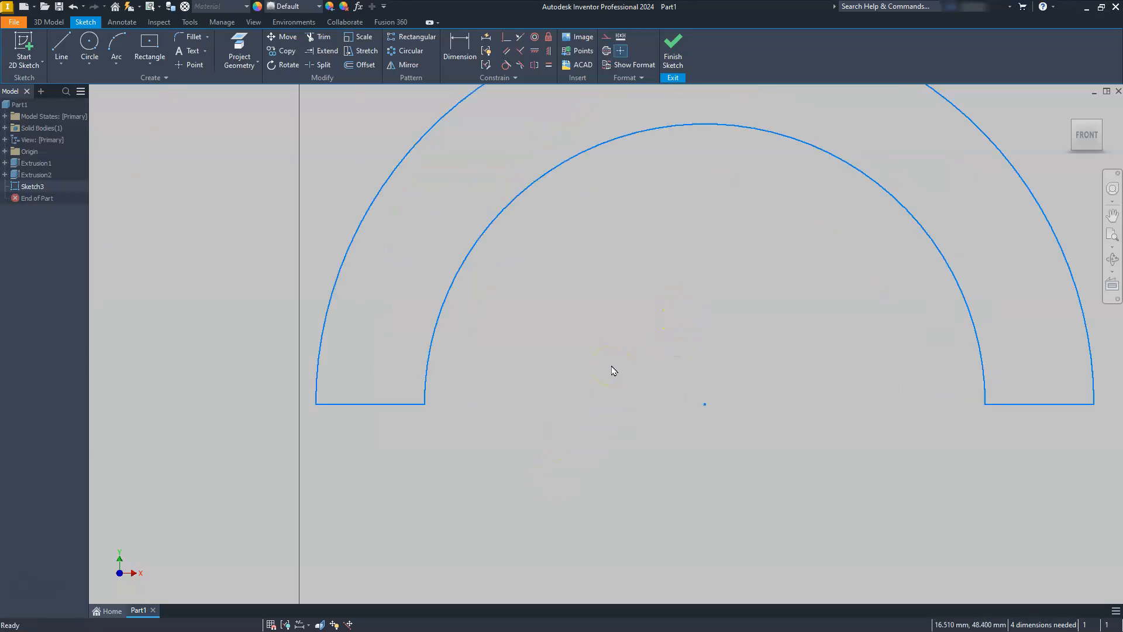
{"action": "middle_click_drag", "start_coordinate": [632, 417], "coordinate": [624, 376]}
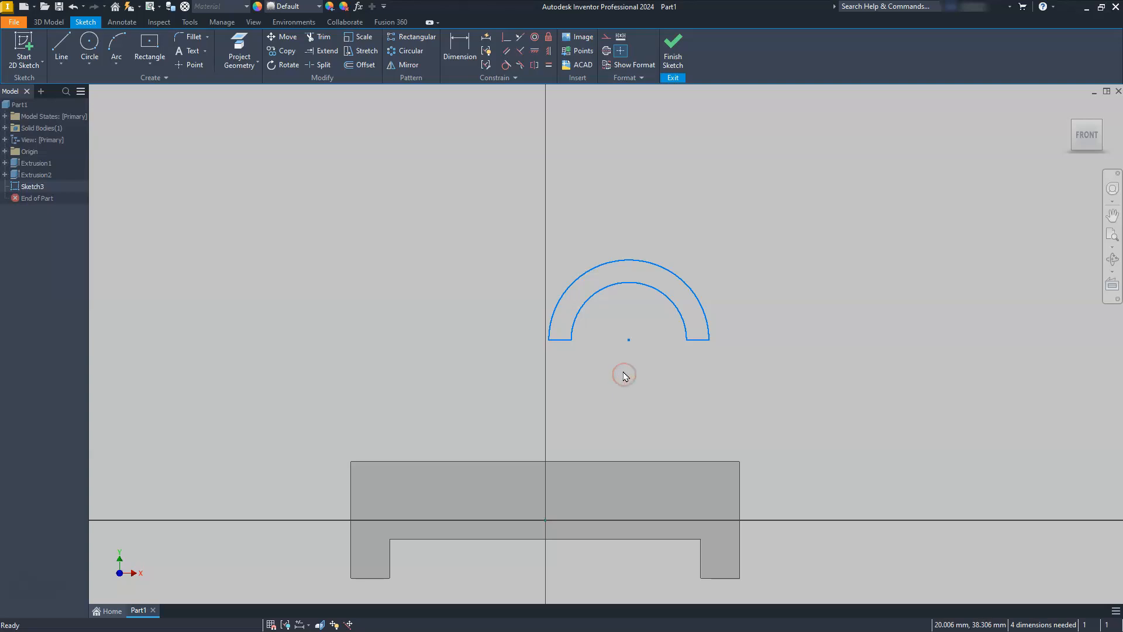
{"action": "left_click", "coordinate": [460, 47]}
{"action": "left_click", "coordinate": [691, 285]}
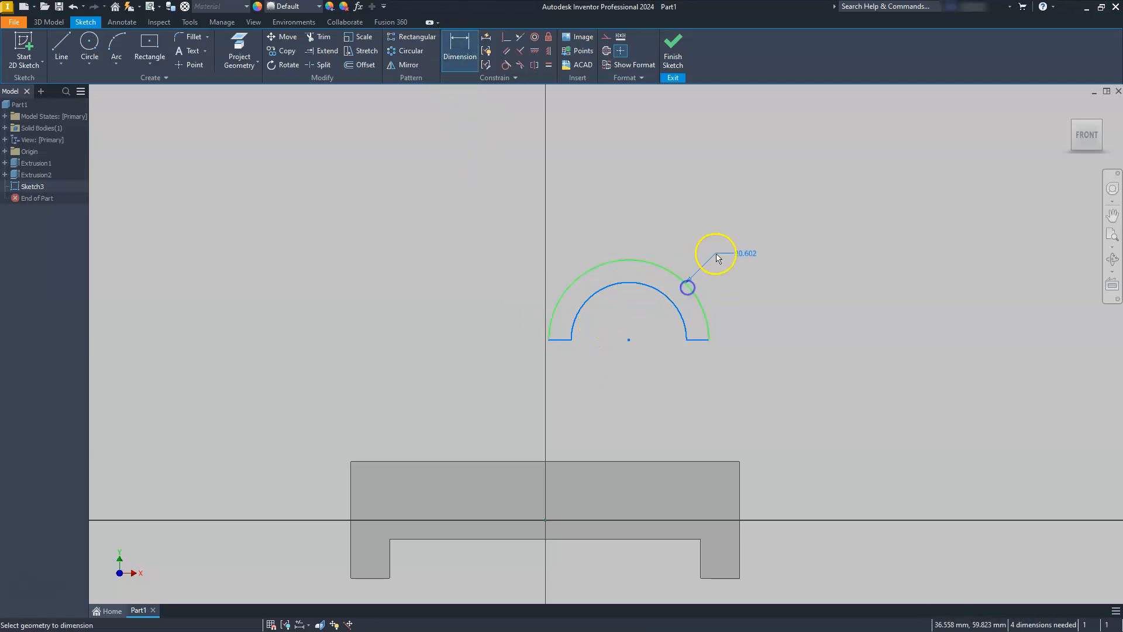
{"action": "left_click", "coordinate": [720, 251]}
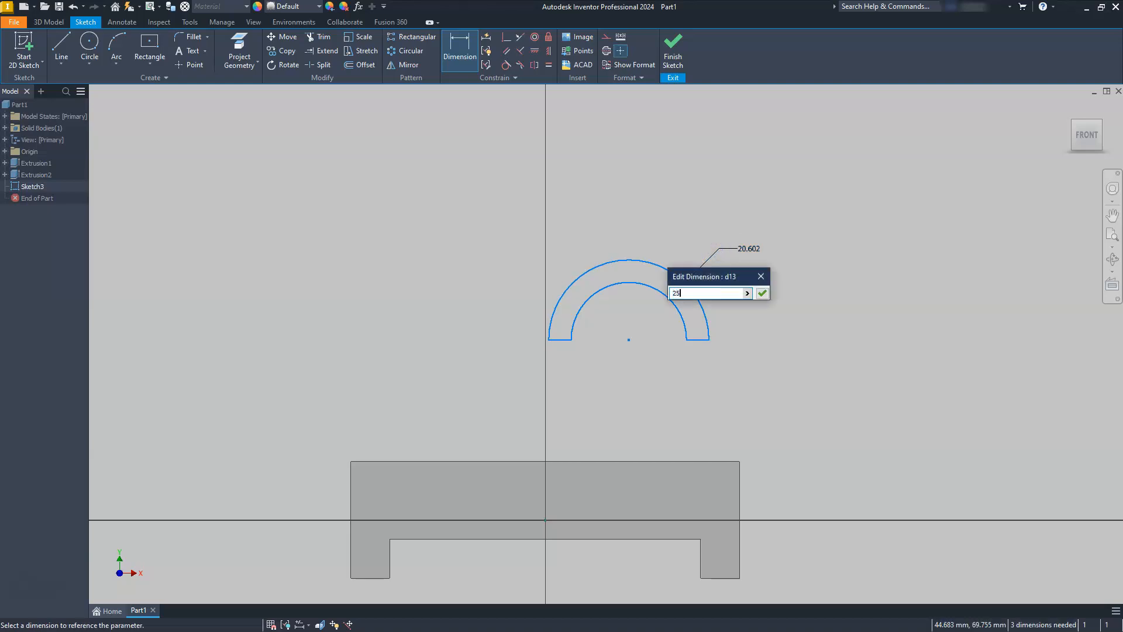
{"action": "type", "text": "25"}
{"action": "key", "text": "Return"}
Dimension the half ring's inner arc with a radius of 22.5 mm
{"action": "left_click", "coordinate": [718, 261]}
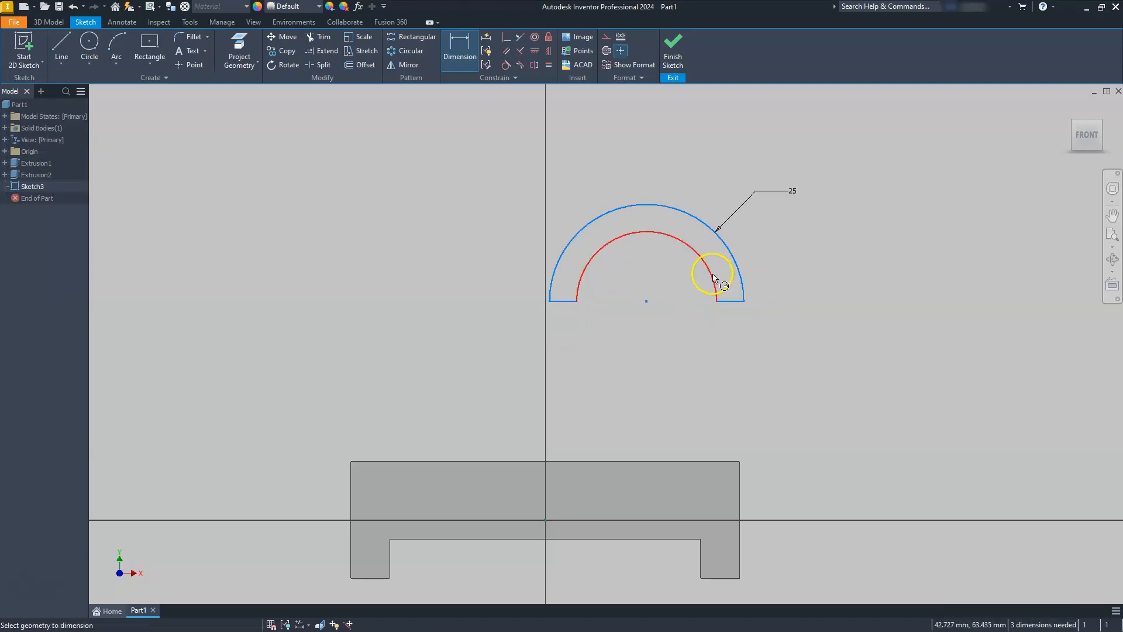
{"action": "left_click", "coordinate": [758, 238]}
{"action": "type", "text": "22.5"}
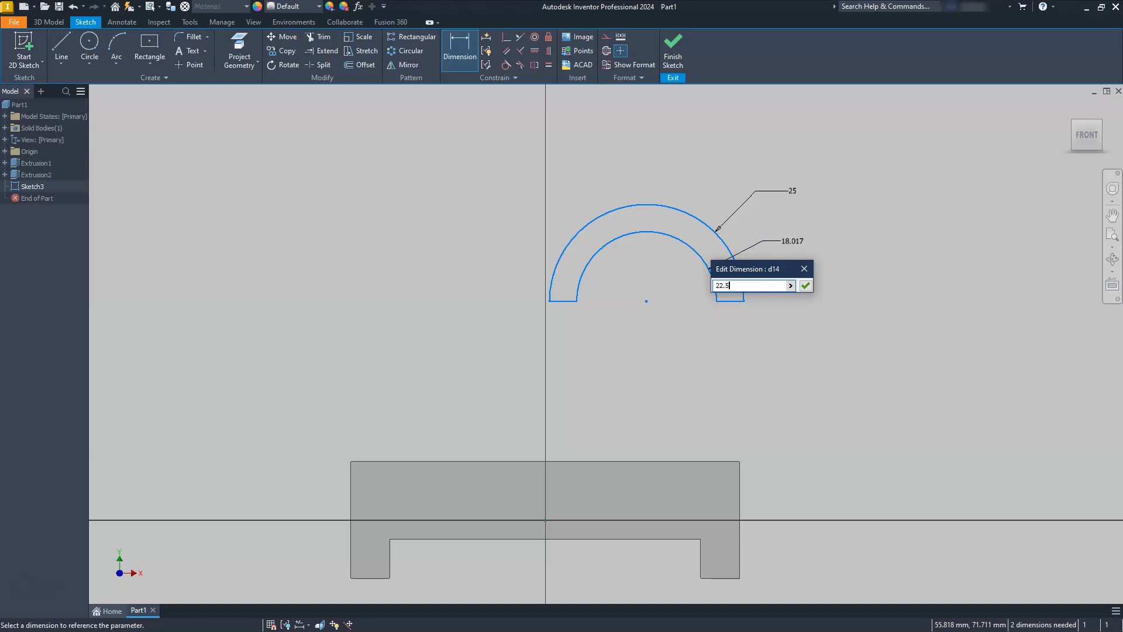
{"action": "key", "text": "Return"}
{"action": "left_click", "coordinate": [760, 343]}
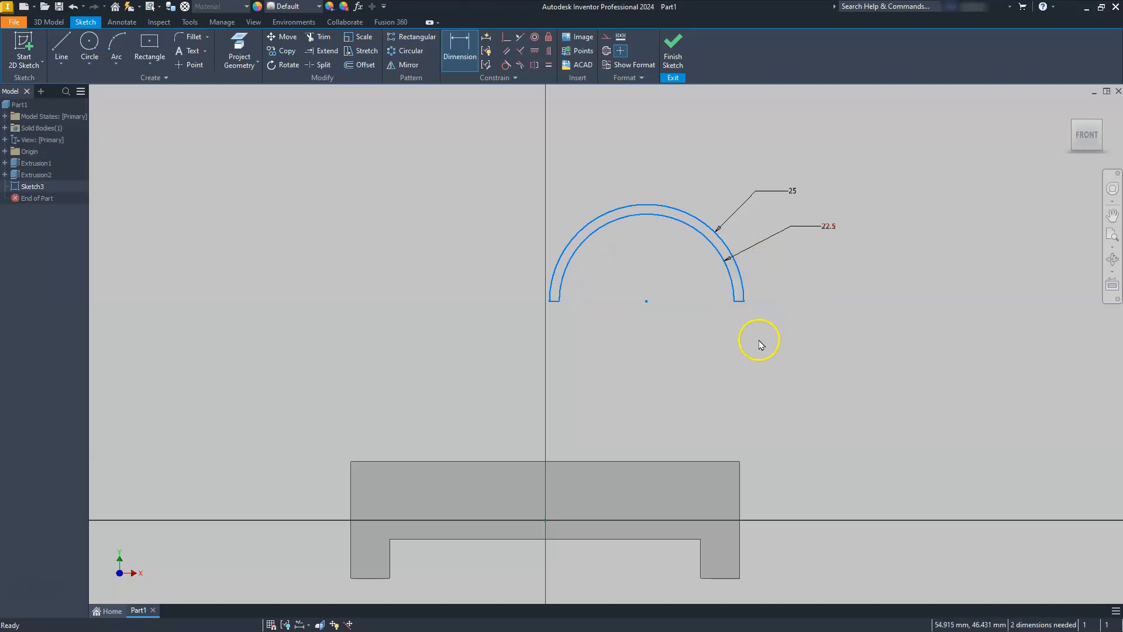
{"action": "key", "text": "Escape"}
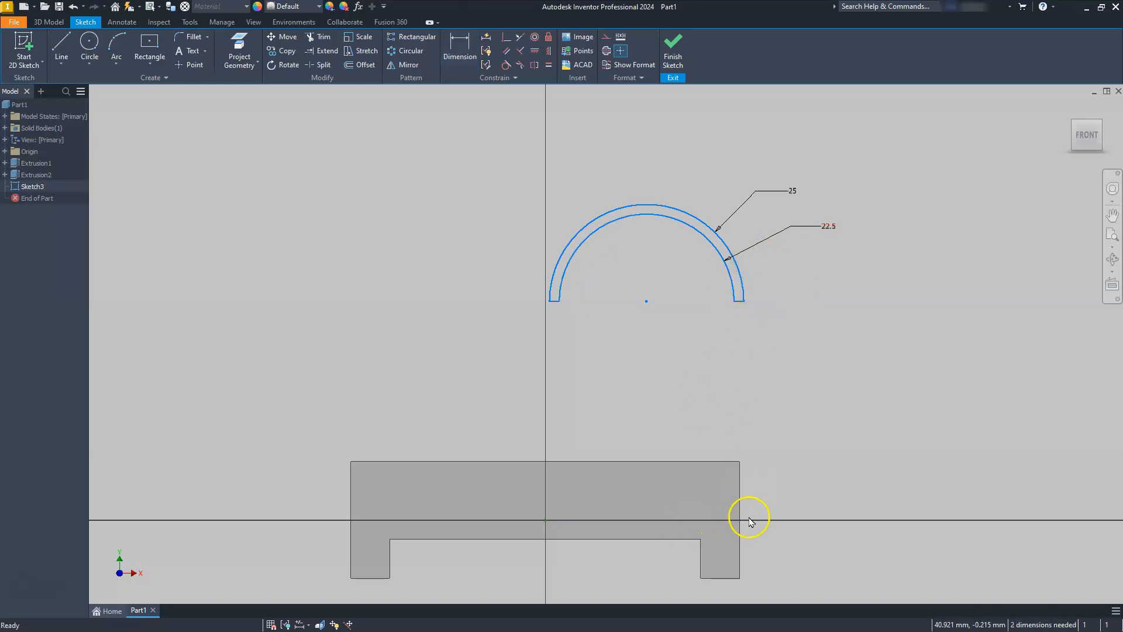
Dimension the horizontal distance from the arcs' centre point to the block's right edge at 25 mm
{"action": "left_click", "coordinate": [458, 48]}
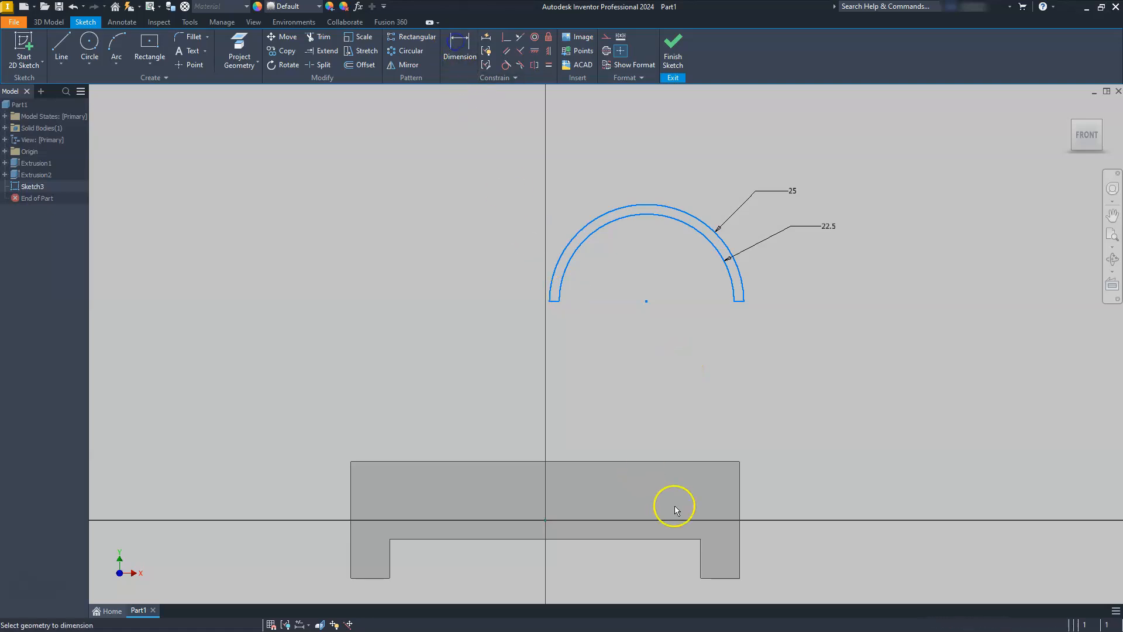
{"action": "left_click", "coordinate": [741, 498]}
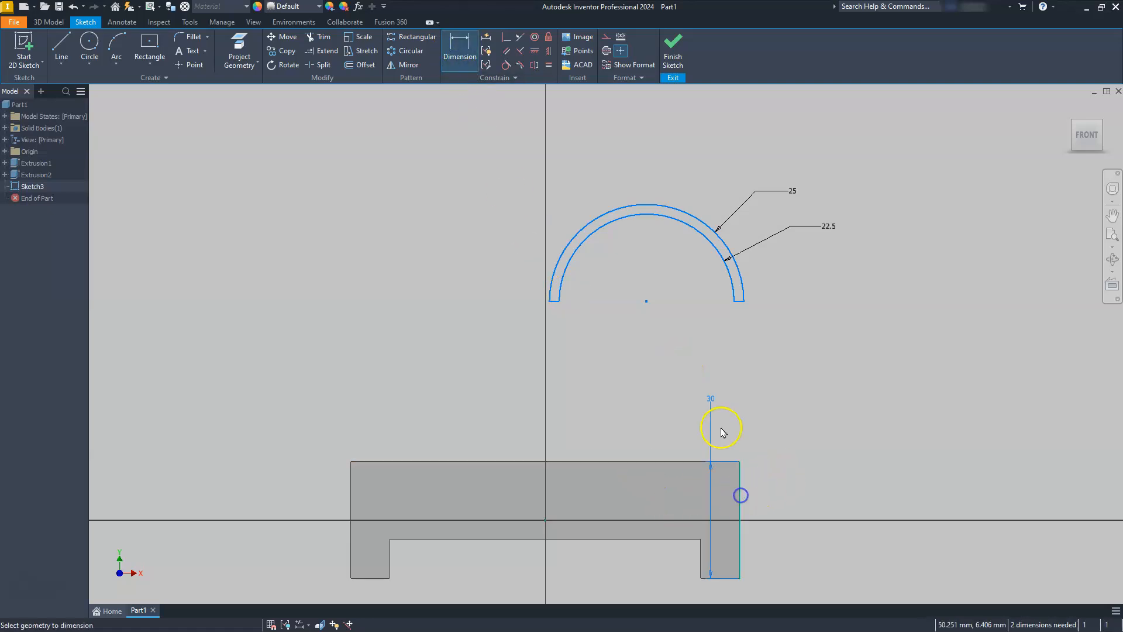
{"action": "left_click", "coordinate": [648, 301]}
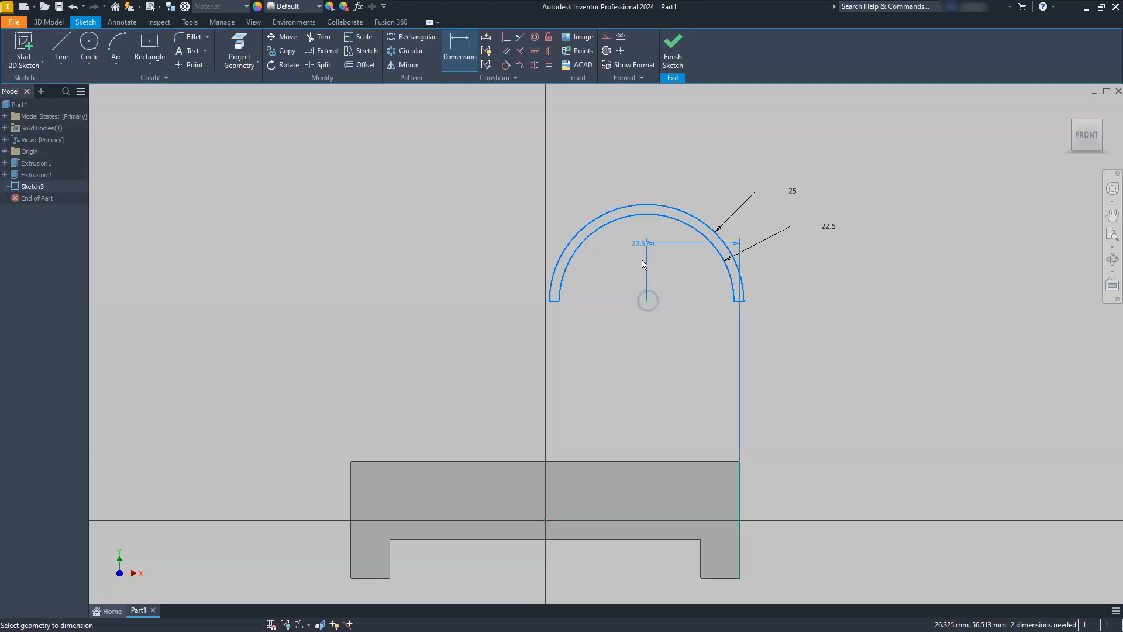
{"action": "left_click", "coordinate": [685, 174]}
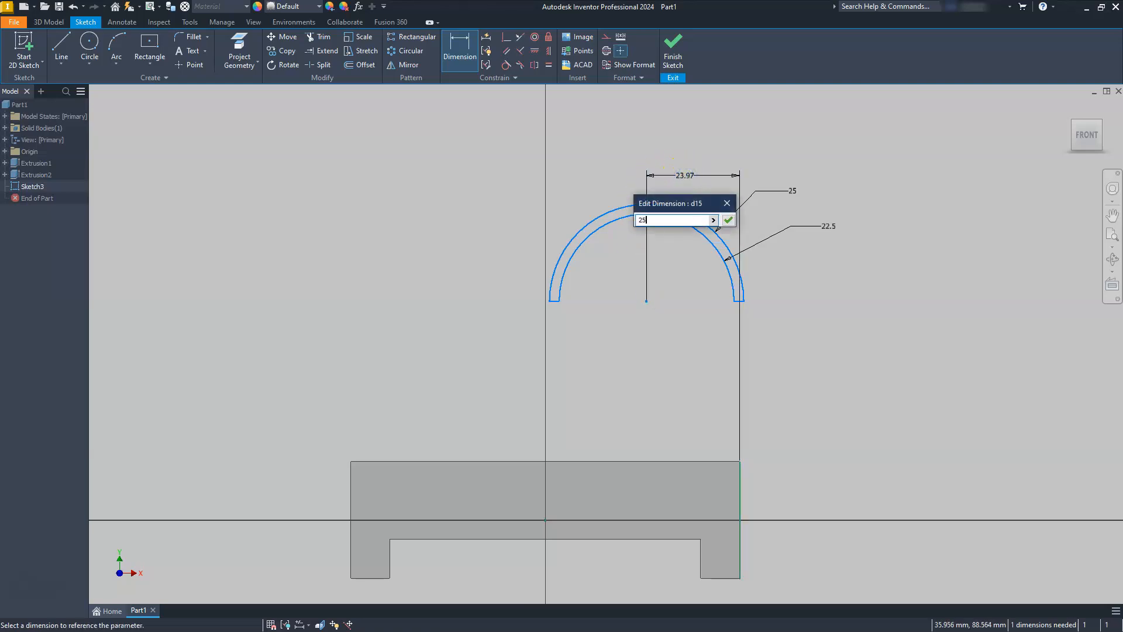
{"action": "type", "text": "25"}
{"action": "key", "text": "Return"}
{"action": "key", "text": "Escape"}
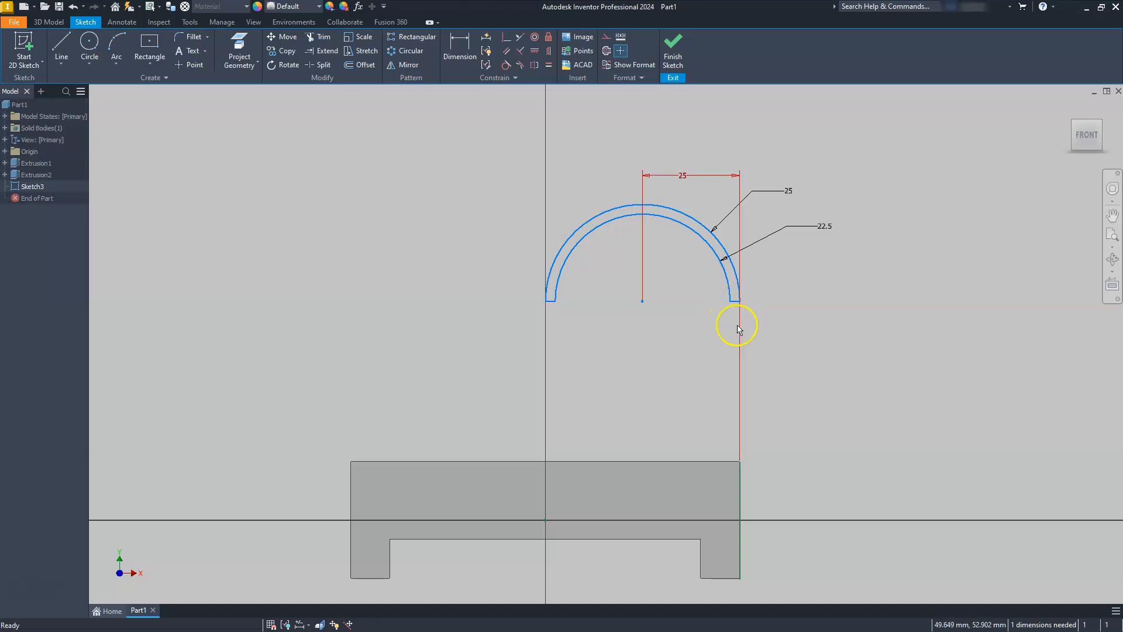
Try to make the half ring's right outer endpoint coincident with the block's top right corner
{"action": "left_click", "coordinate": [458, 46]}
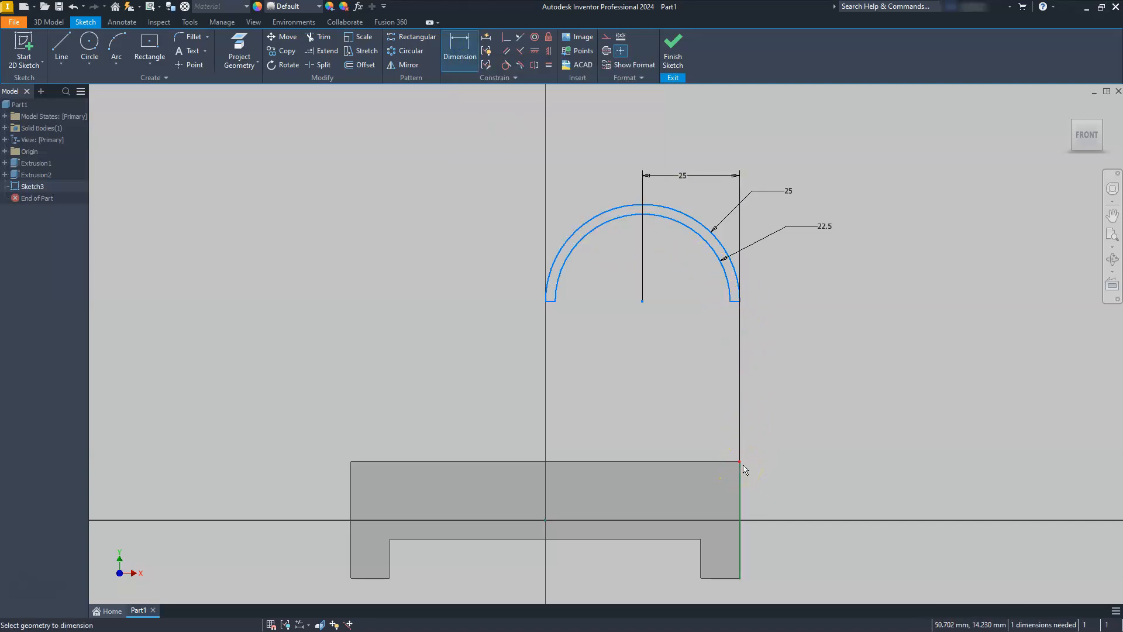
{"action": "left_click", "coordinate": [506, 37]}
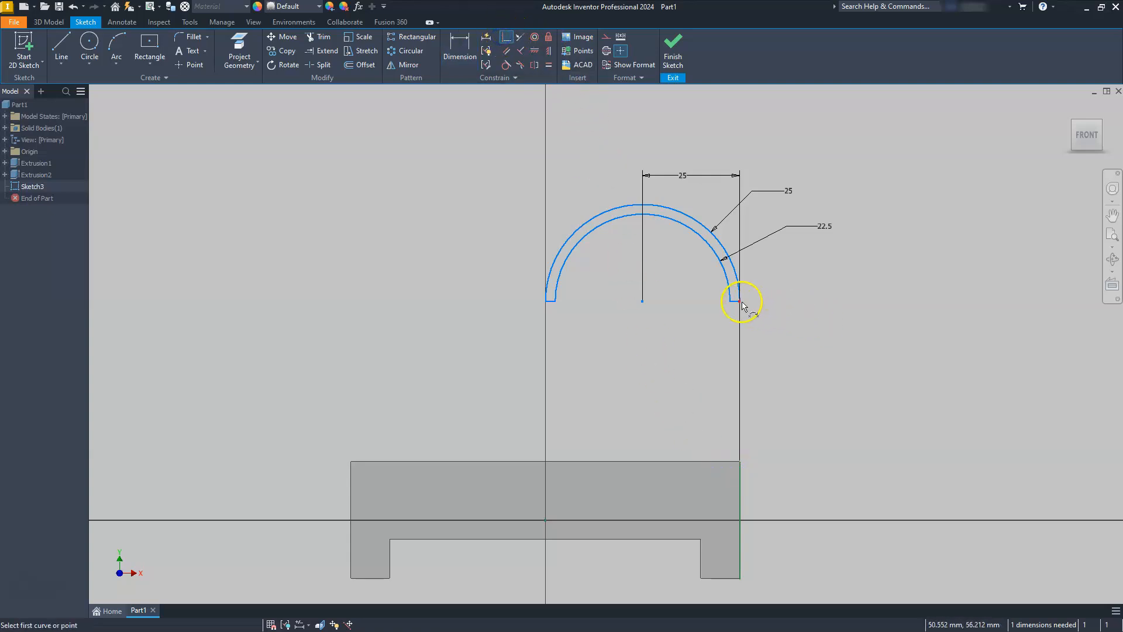
{"action": "left_click", "coordinate": [741, 302]}
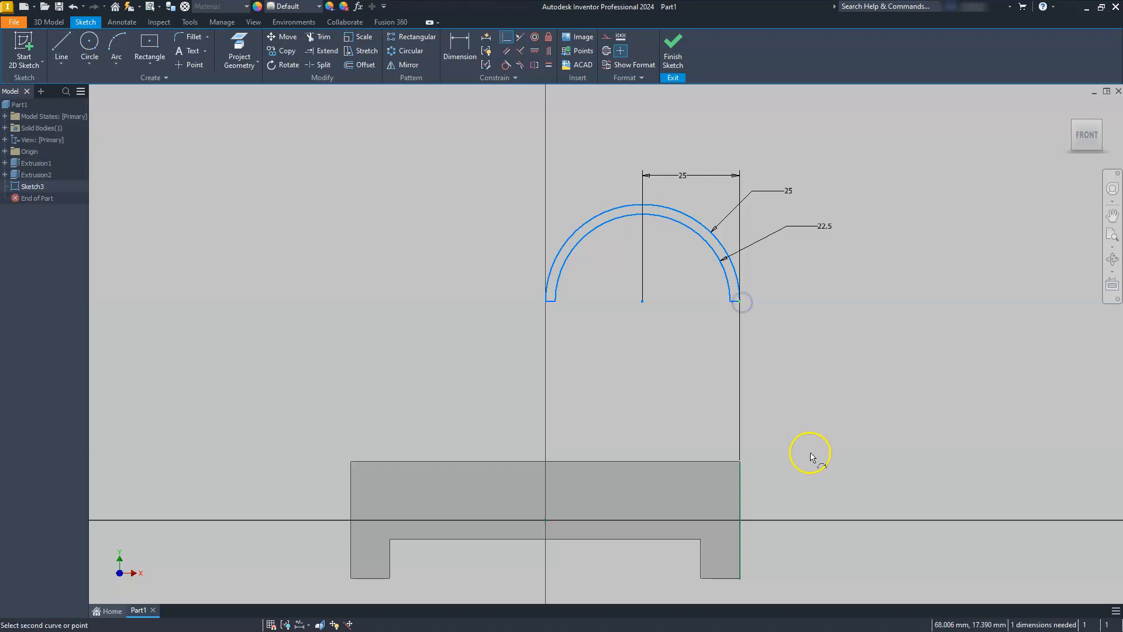
{"action": "left_click", "coordinate": [740, 460]}
{"action": "key", "text": "Escape"}
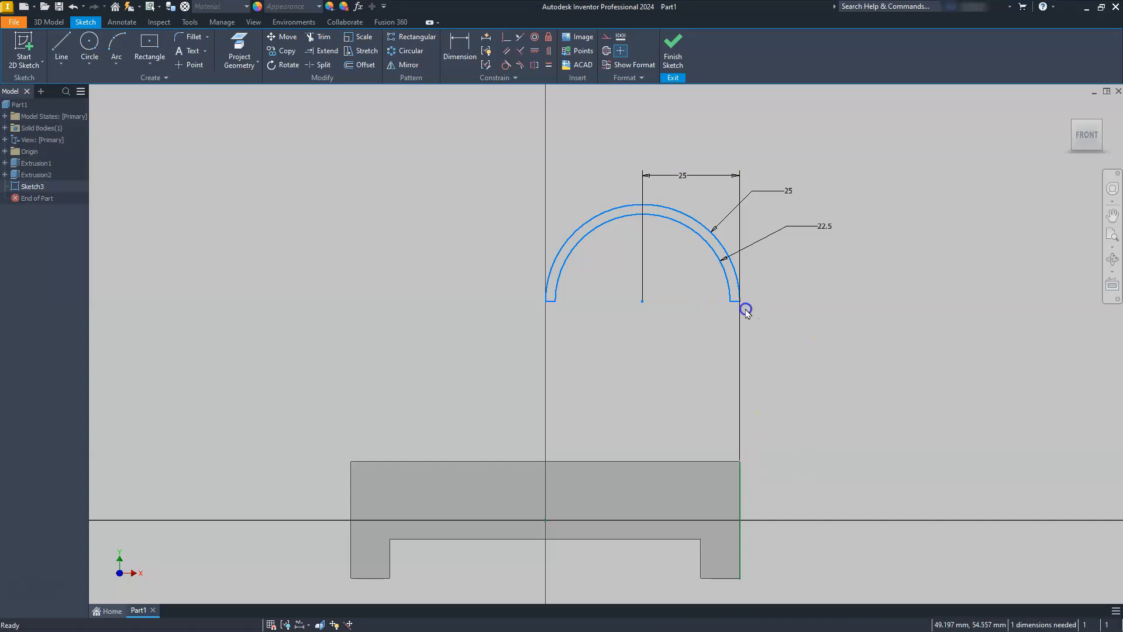
{"action": "left_click_drag", "start_coordinate": [643, 320], "coordinate": [637, 408], "text": "ctrl"}
{"action": "scroll", "coordinate": [734, 461], "scroll_direction": "up", "scroll_amount": 10}
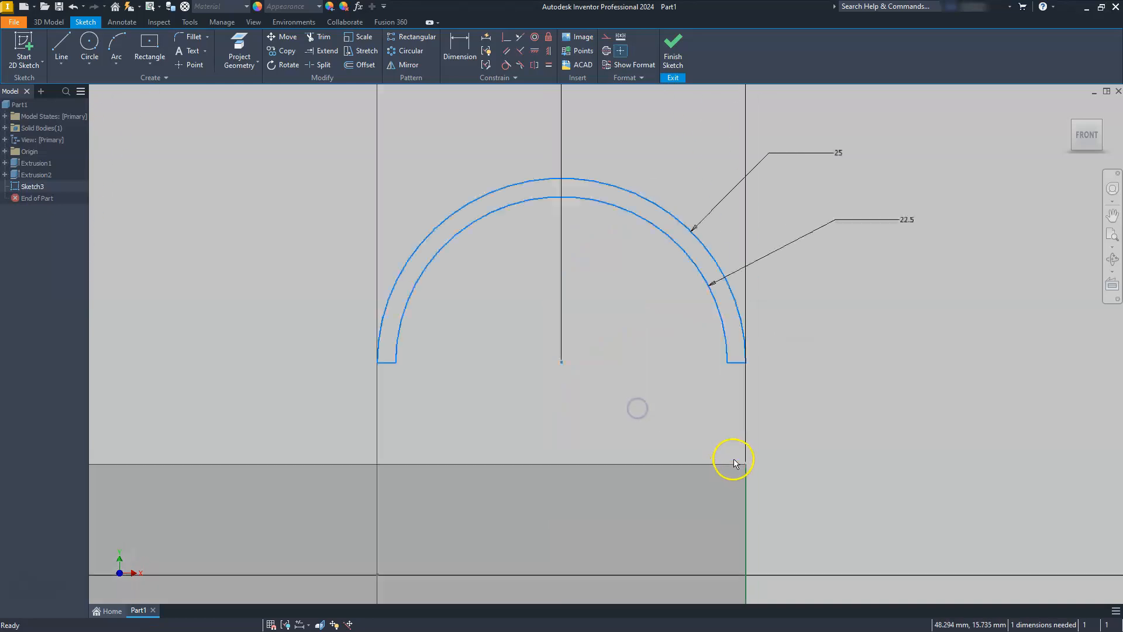
{"action": "scroll", "coordinate": [742, 468], "scroll_direction": "down", "scroll_amount": 6}
{"action": "middle_click_drag", "start_coordinate": [726, 455], "coordinate": [627, 375]}
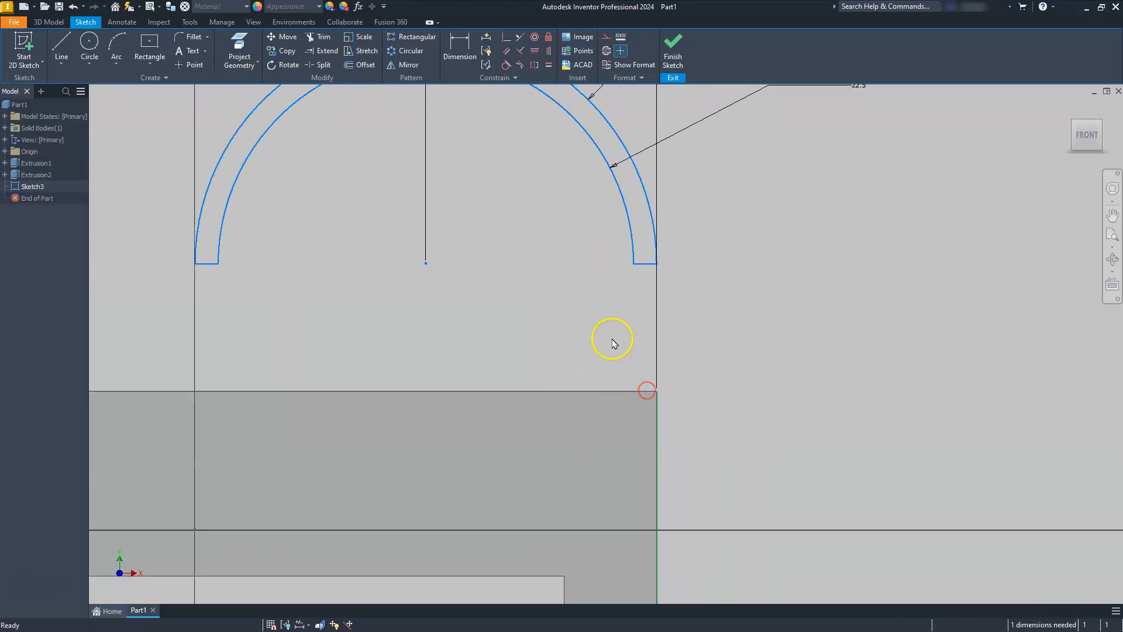
{"action": "left_click", "coordinate": [506, 37]}
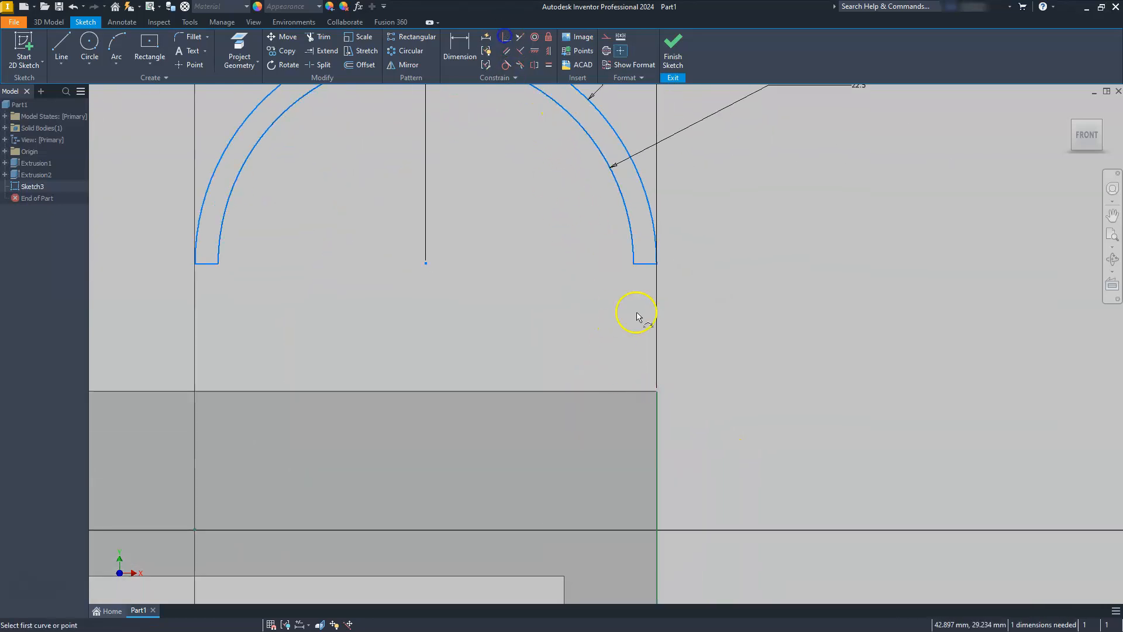
{"action": "left_click", "coordinate": [658, 264]}
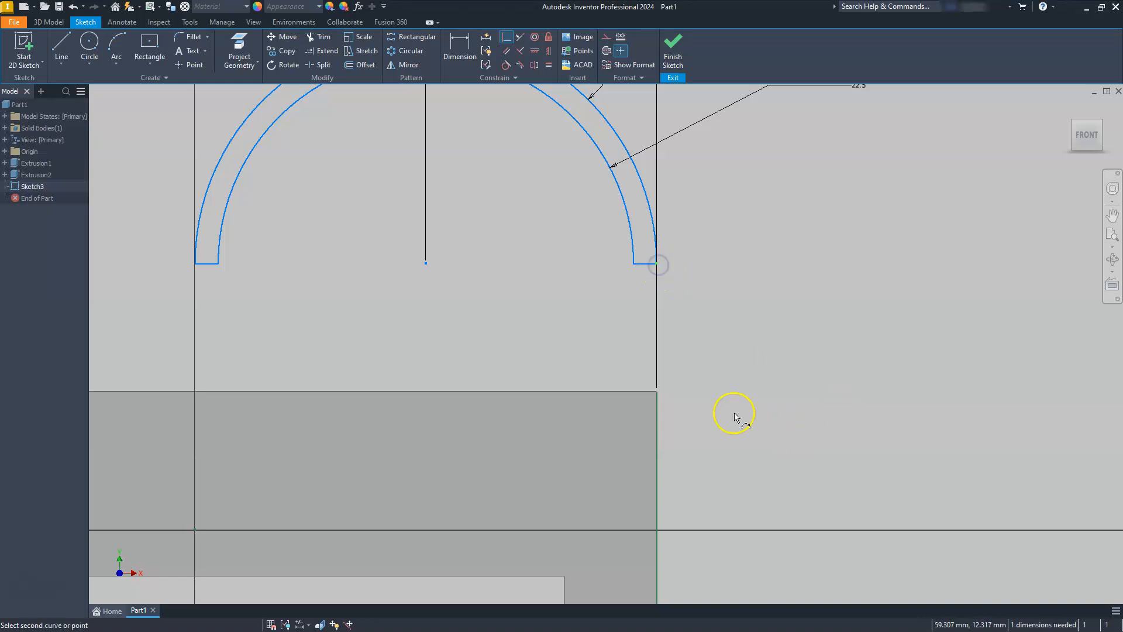
{"action": "left_click", "coordinate": [657, 392]}
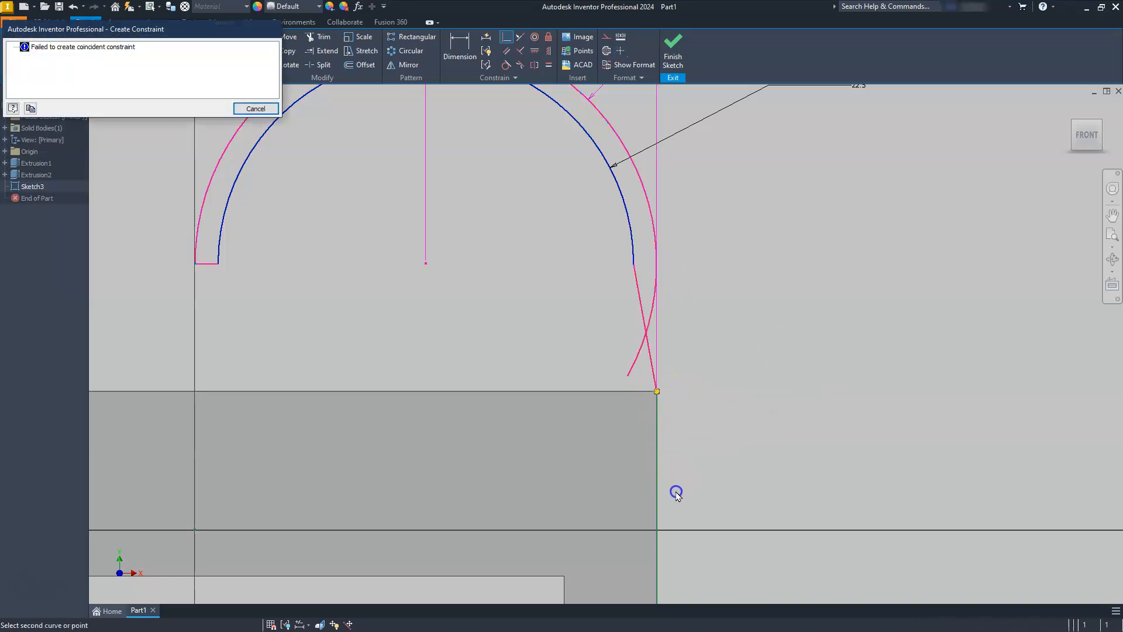
{"action": "left_click", "coordinate": [255, 109]}
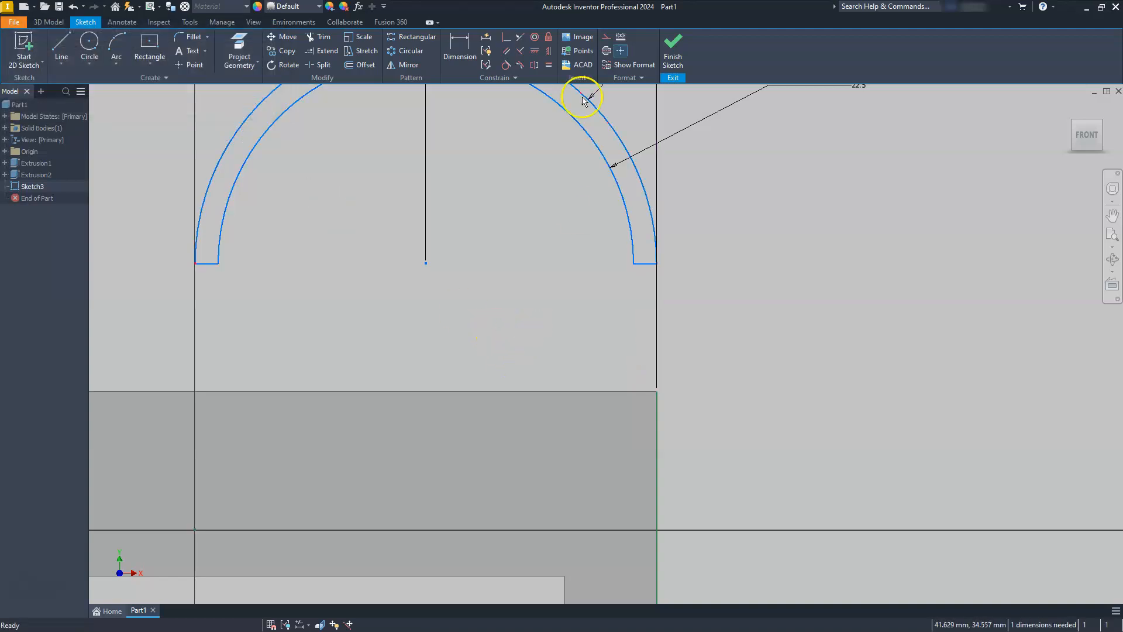
Dimension the vertical distance between the half ring's right end edge and the block's top right corner at 0 mm
{"action": "left_click", "coordinate": [460, 42]}
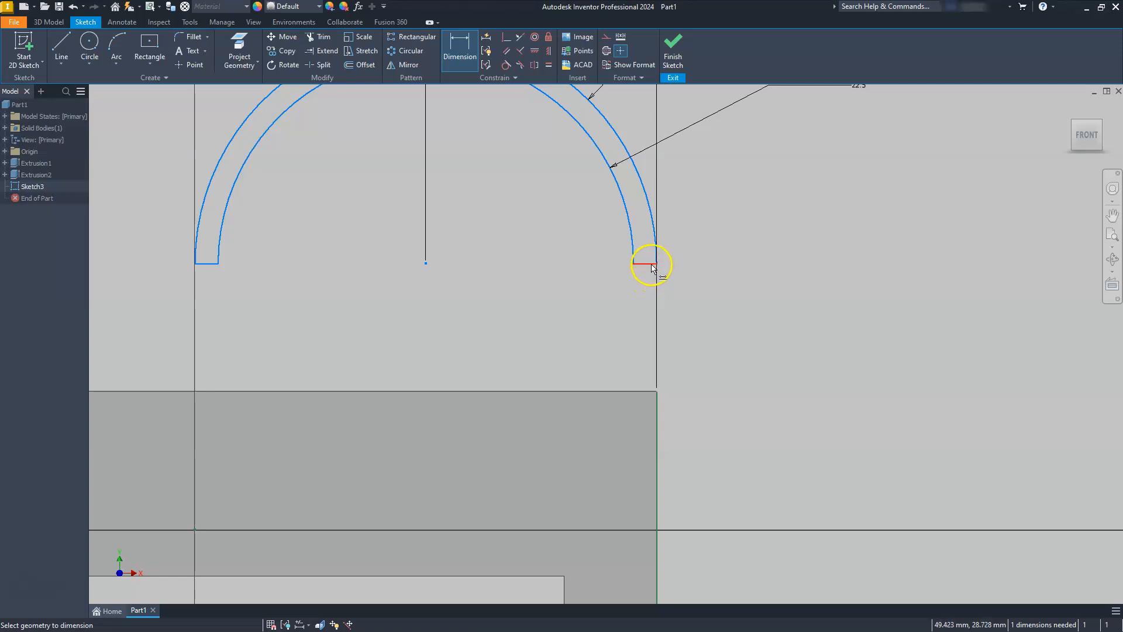
{"action": "left_click", "coordinate": [654, 392]}
{"action": "left_click", "coordinate": [735, 339]}
{"action": "type", "text": "0"}
{"action": "key", "text": "Return"}
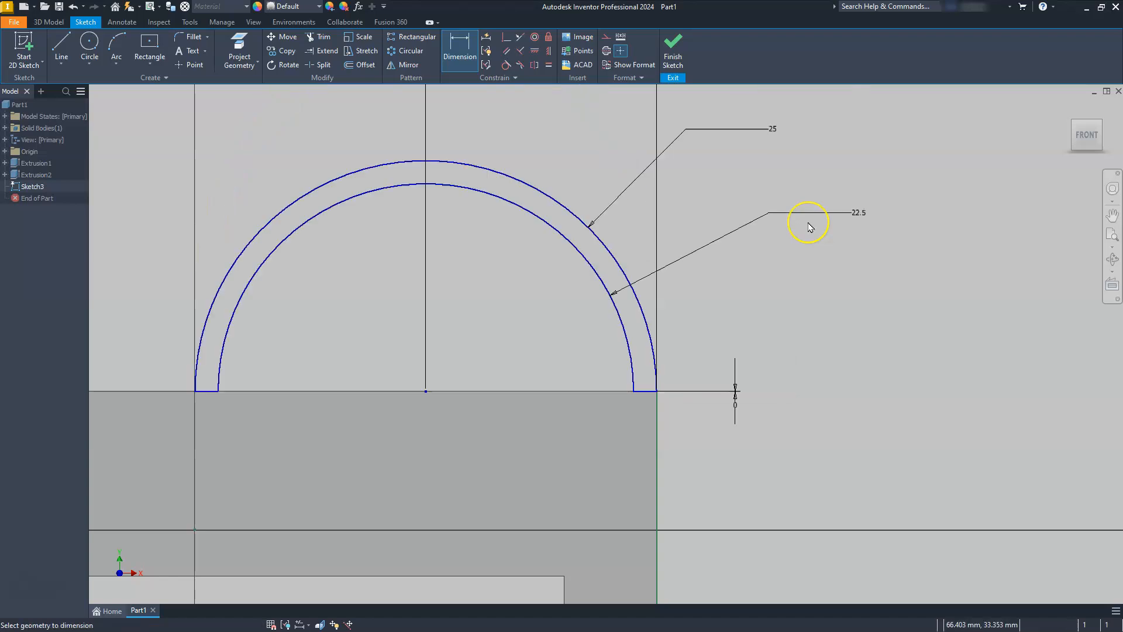
{"action": "key", "text": "Escape"}
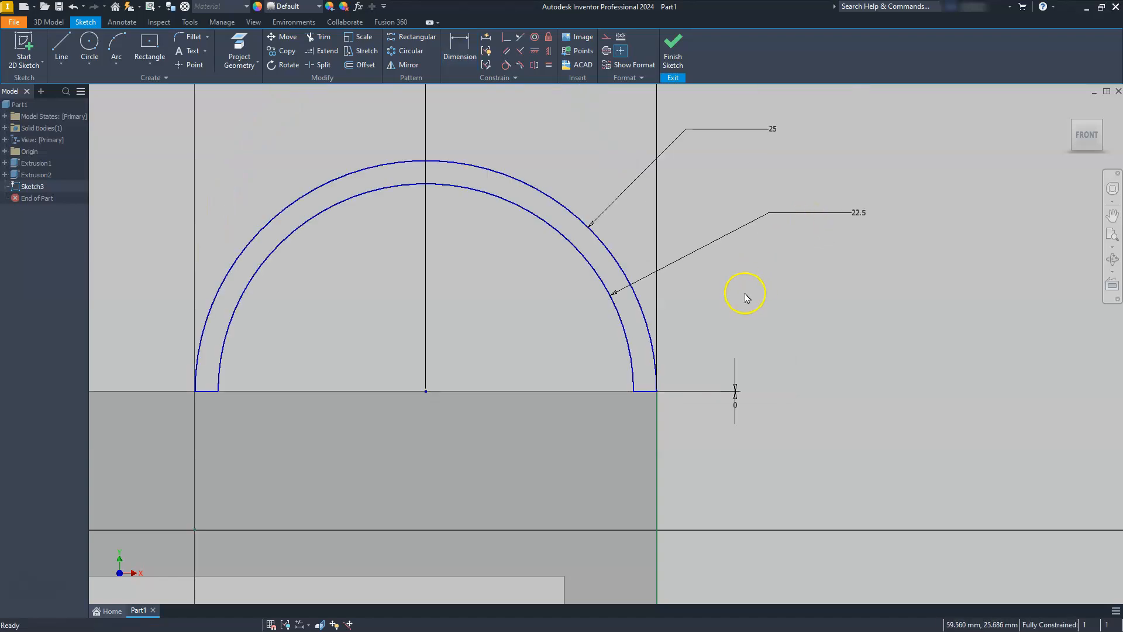
Change the block's projected right edge to construction geometry and finish the sketch
{"action": "scroll", "coordinate": [752, 287], "scroll_direction": "down", "scroll_amount": 5}
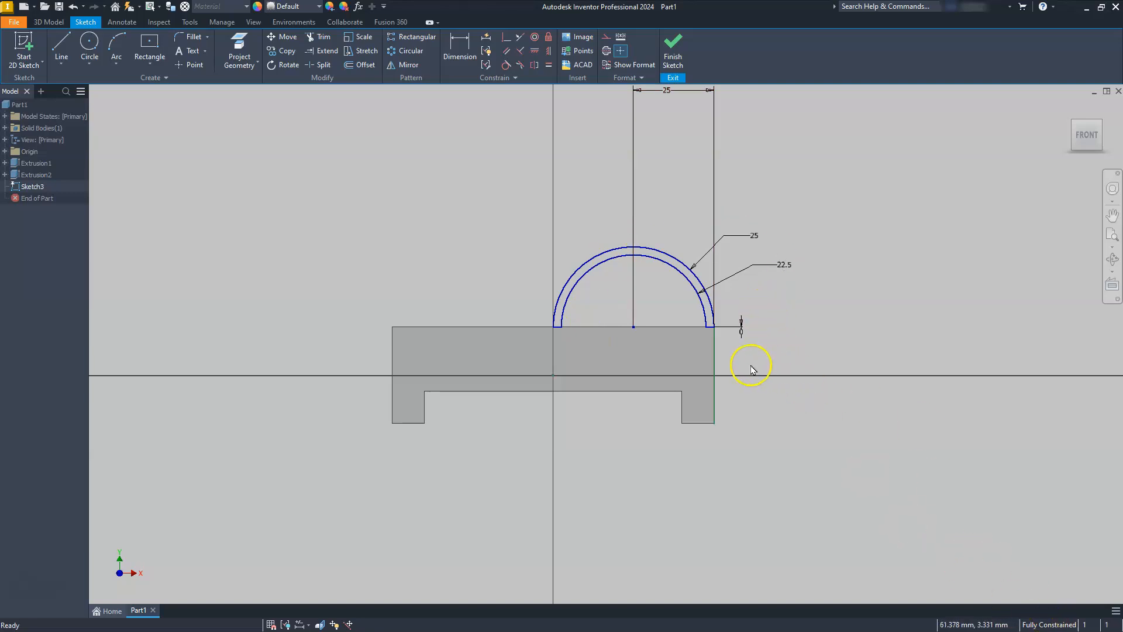
{"action": "left_click", "coordinate": [714, 345]}
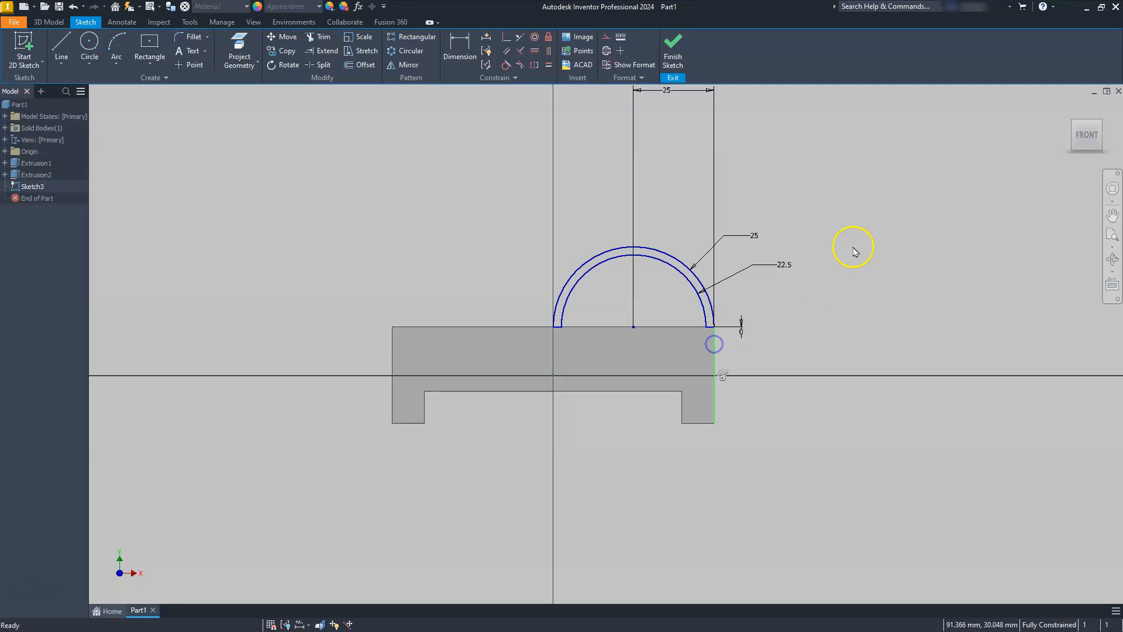
{"action": "left_click", "coordinate": [607, 37]}
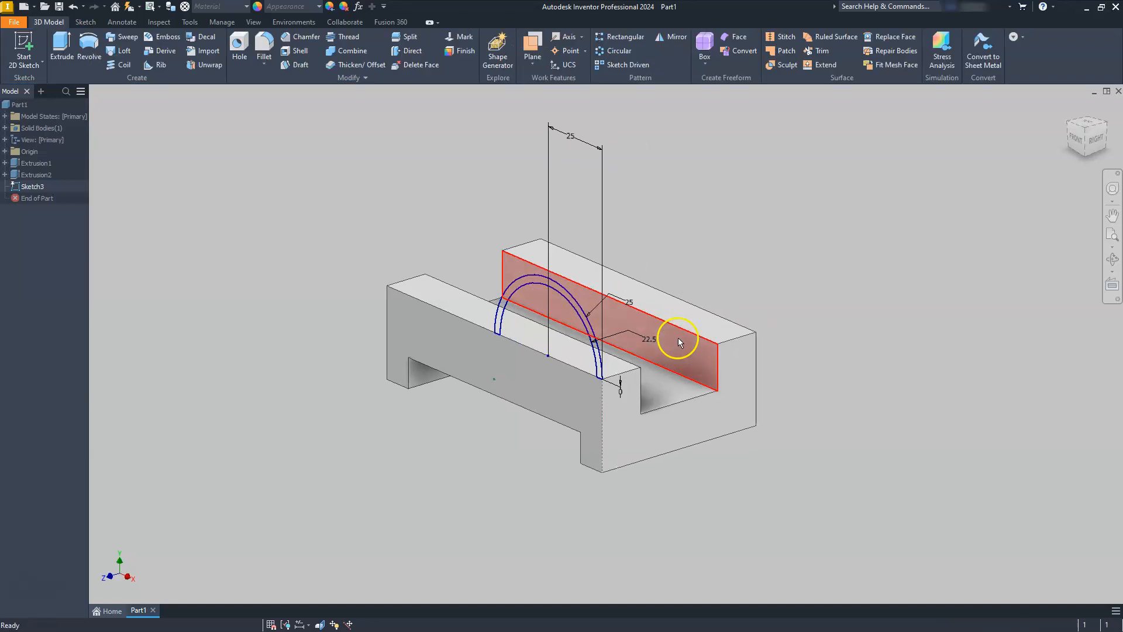
Extrude the half-ring profile 15 mm in the flipped direction, back over the front rail, joining it to the body
{"action": "left_click", "coordinate": [61, 46]}
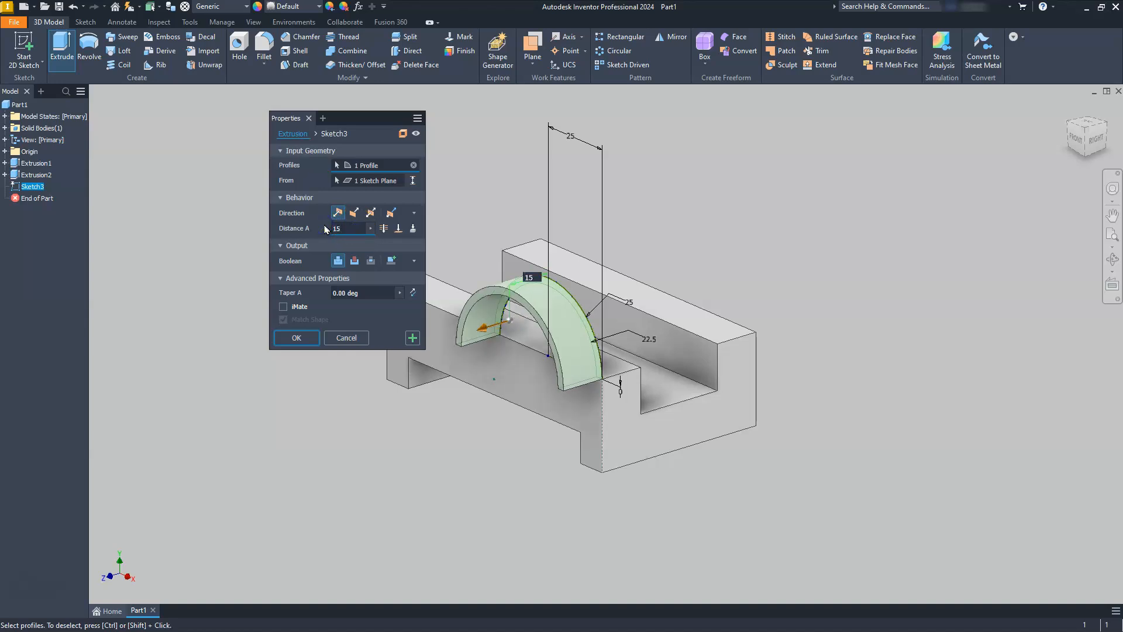
{"action": "left_click", "coordinate": [354, 212]}
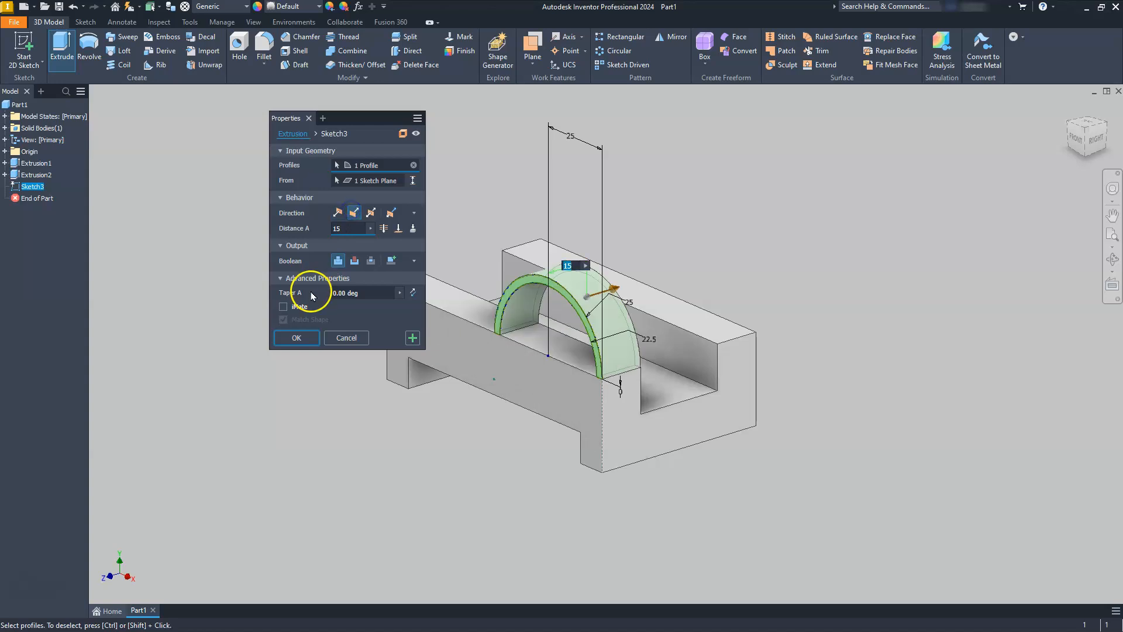
{"action": "left_click", "coordinate": [296, 336]}
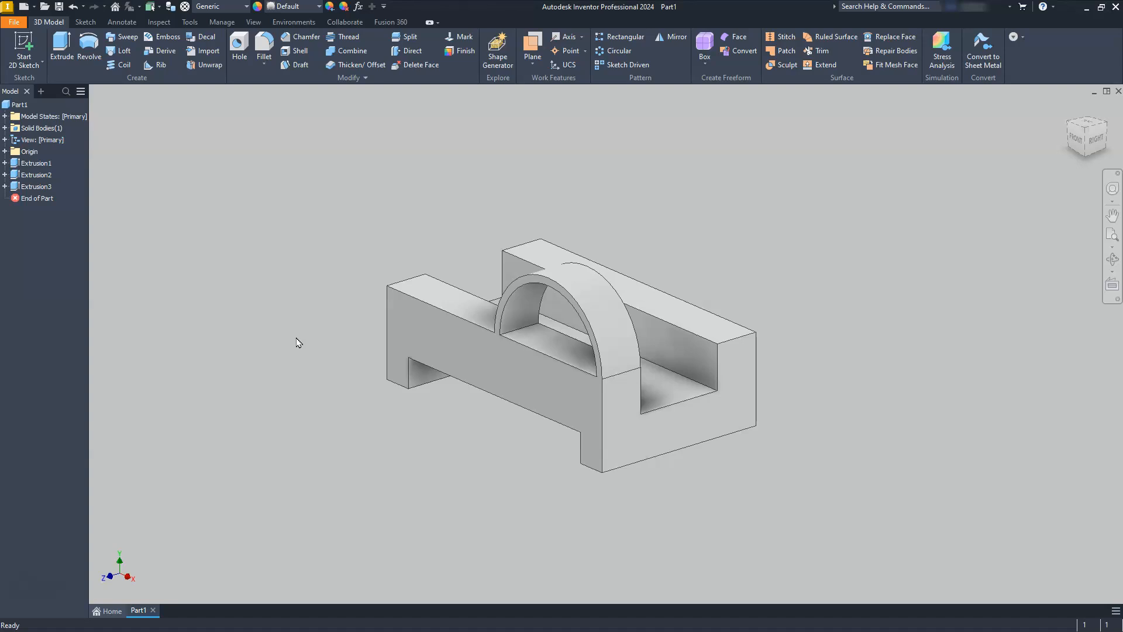
Create a circular pattern of the half-ring extrusion about the origin Y axis with 2 occurrences over 360 degrees
{"action": "left_click", "coordinate": [1102, 133]}
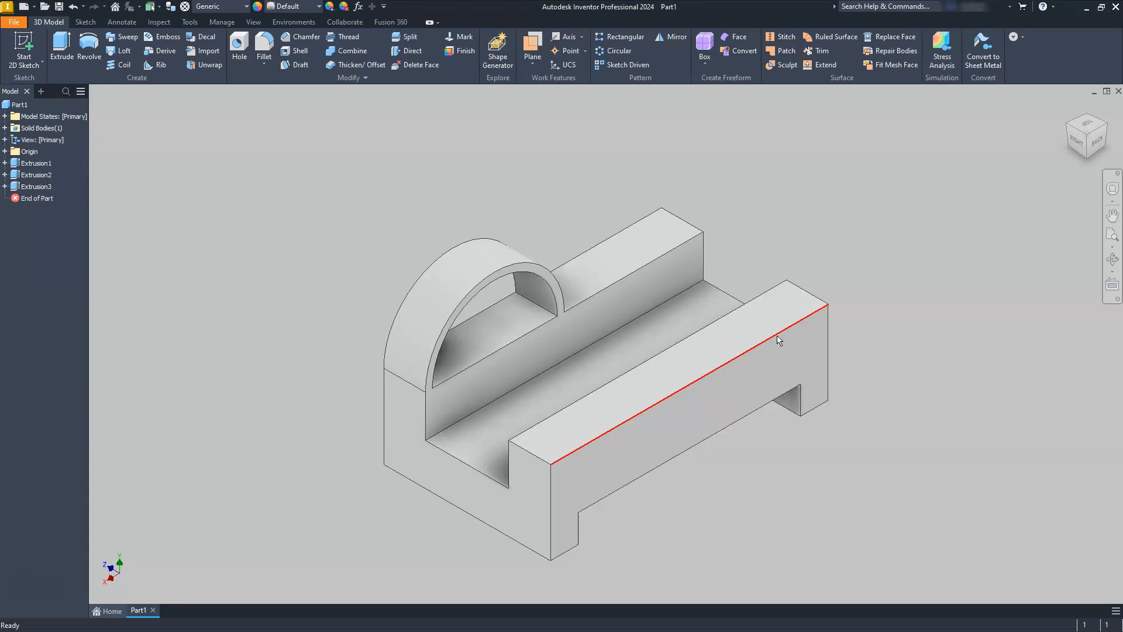
{"action": "left_click", "coordinate": [796, 355]}
{"action": "left_click", "coordinate": [618, 55]}
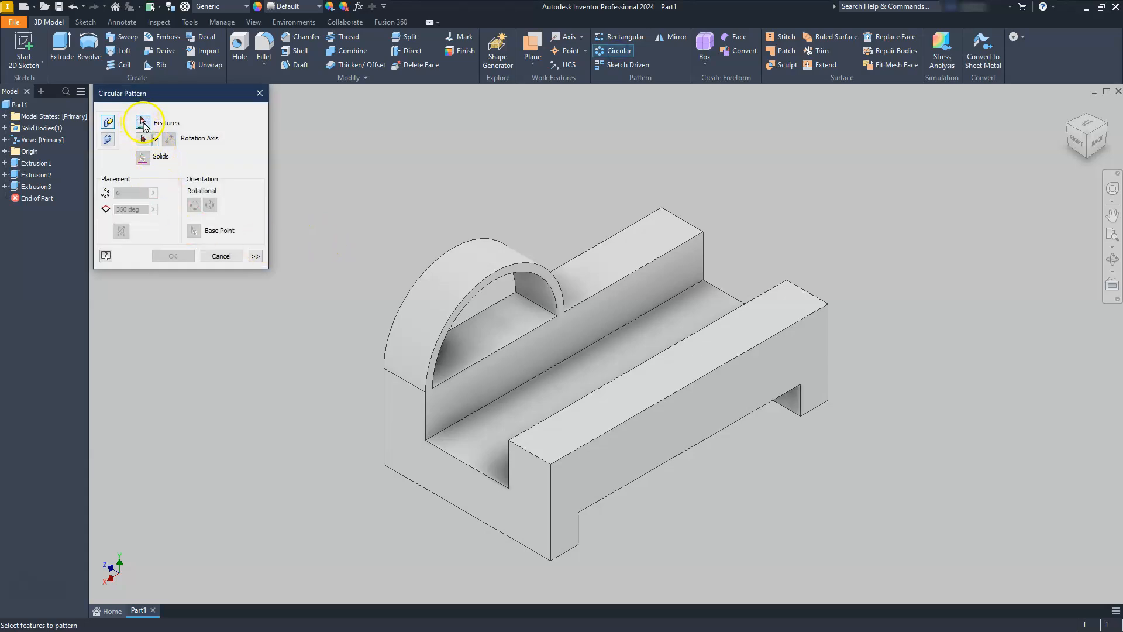
{"action": "left_click", "coordinate": [33, 188]}
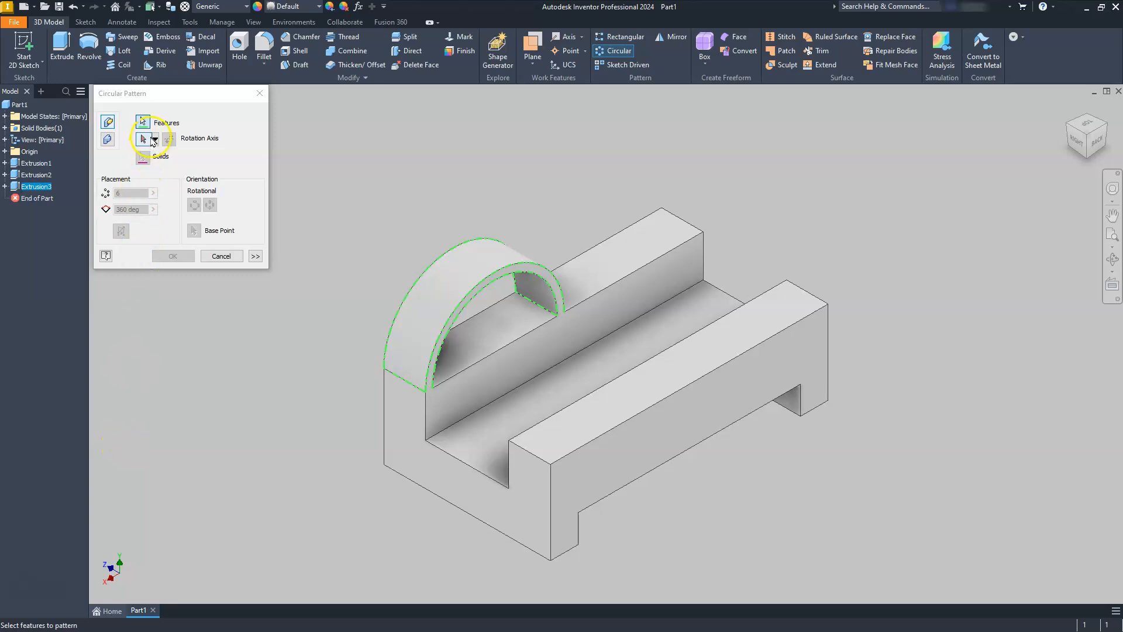
{"action": "left_click", "coordinate": [146, 140]}
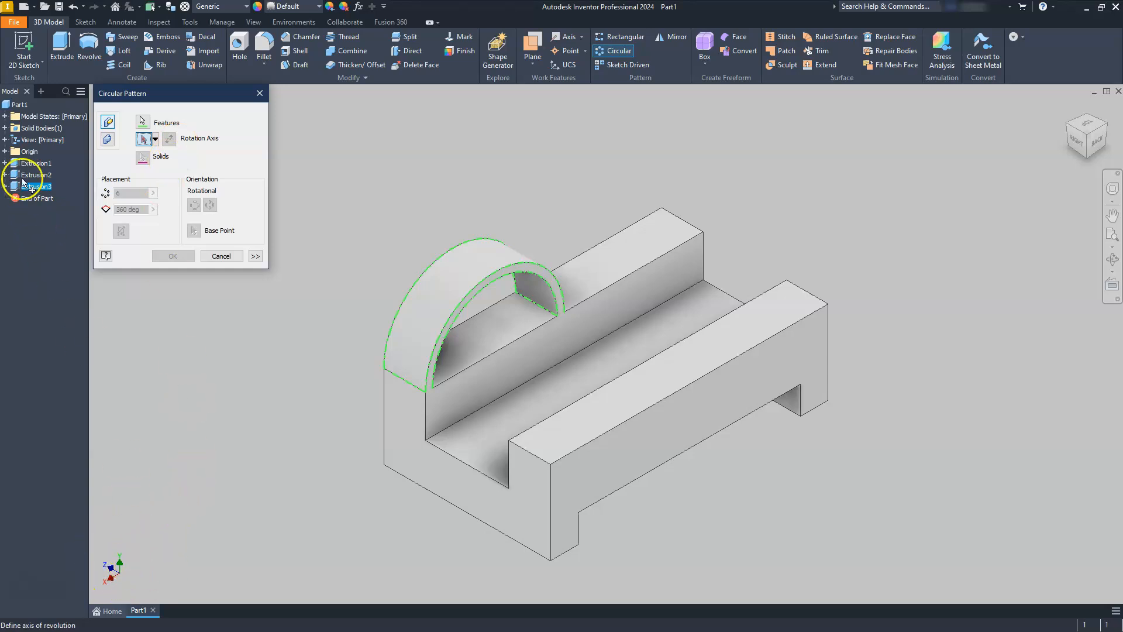
{"action": "left_click", "coordinate": [5, 151]}
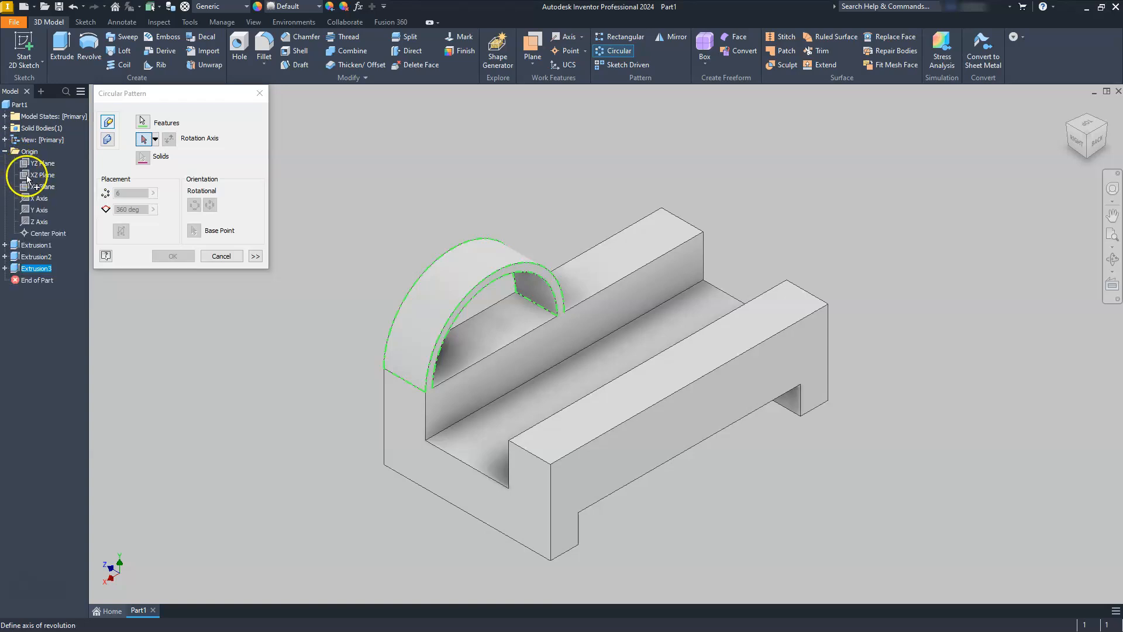
{"action": "left_click", "coordinate": [33, 211]}
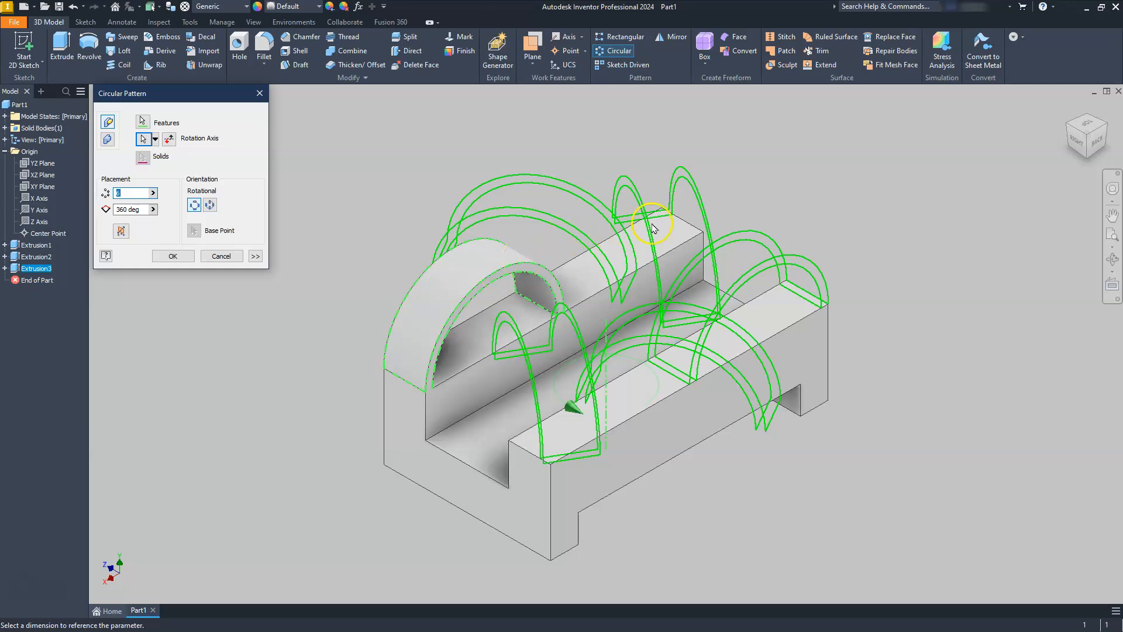
{"action": "type", "text": "2"}
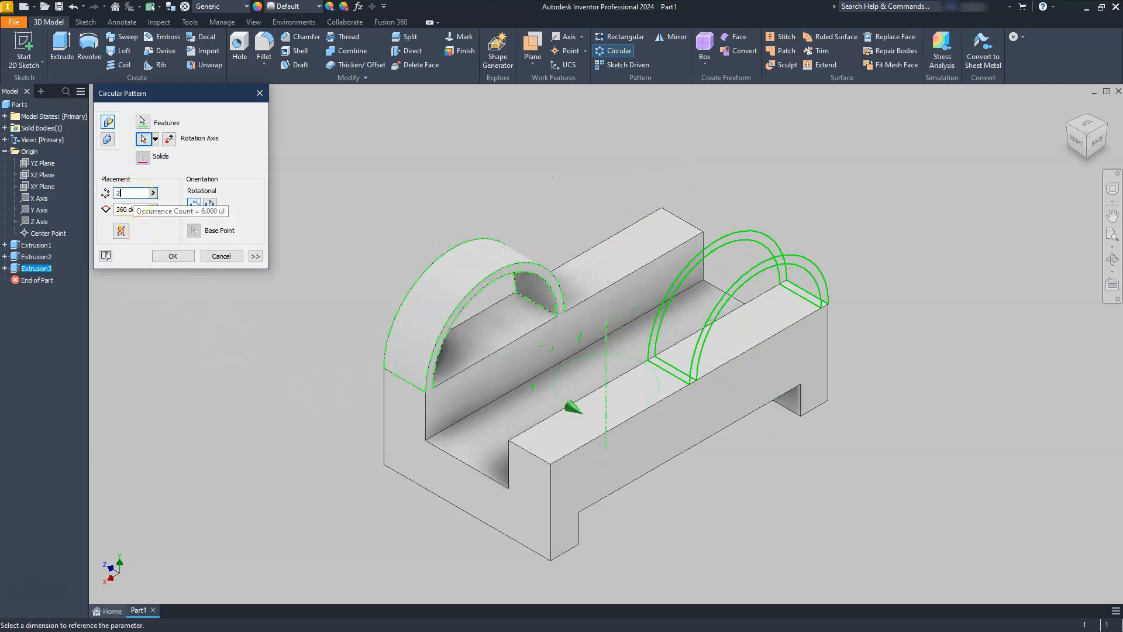
{"action": "left_click", "coordinate": [151, 196]}
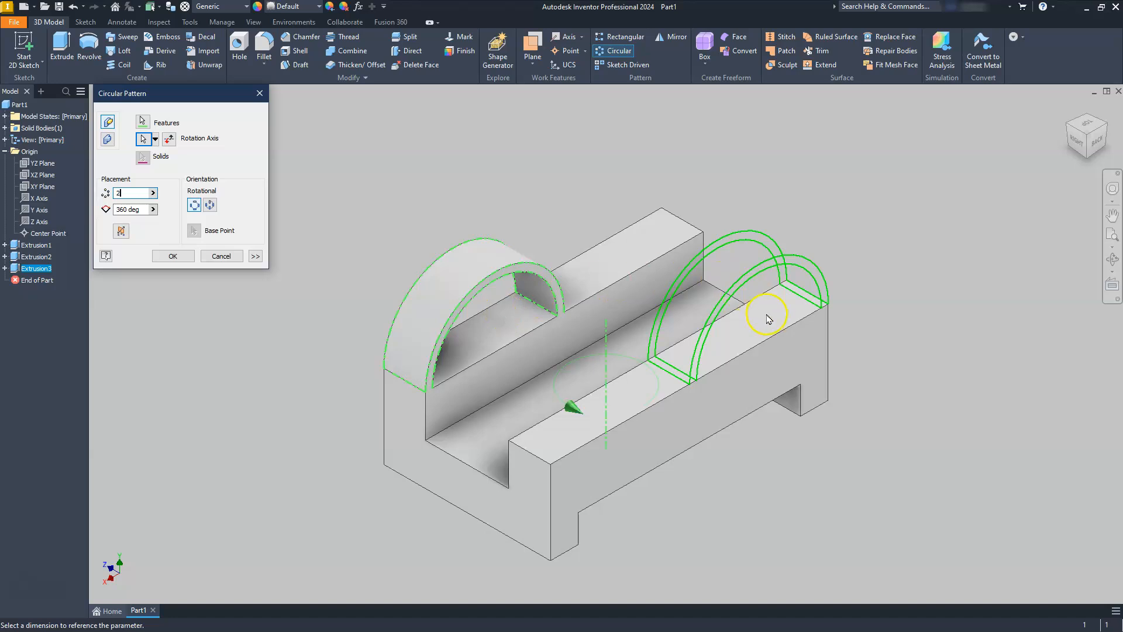
{"action": "left_click", "coordinate": [175, 258]}
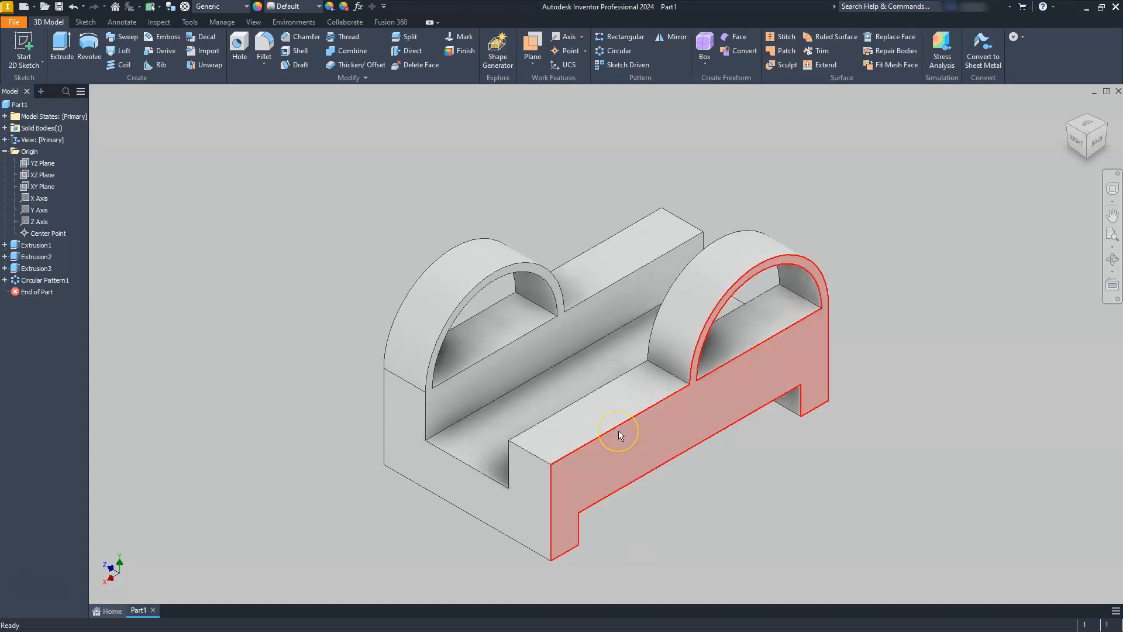
Fillet the top end edges of both rails, at the ends without half rings, with a 15 mm radius
{"action": "mouse_move", "coordinate": [637, 451]}
{"action": "left_click", "coordinate": [265, 41]}
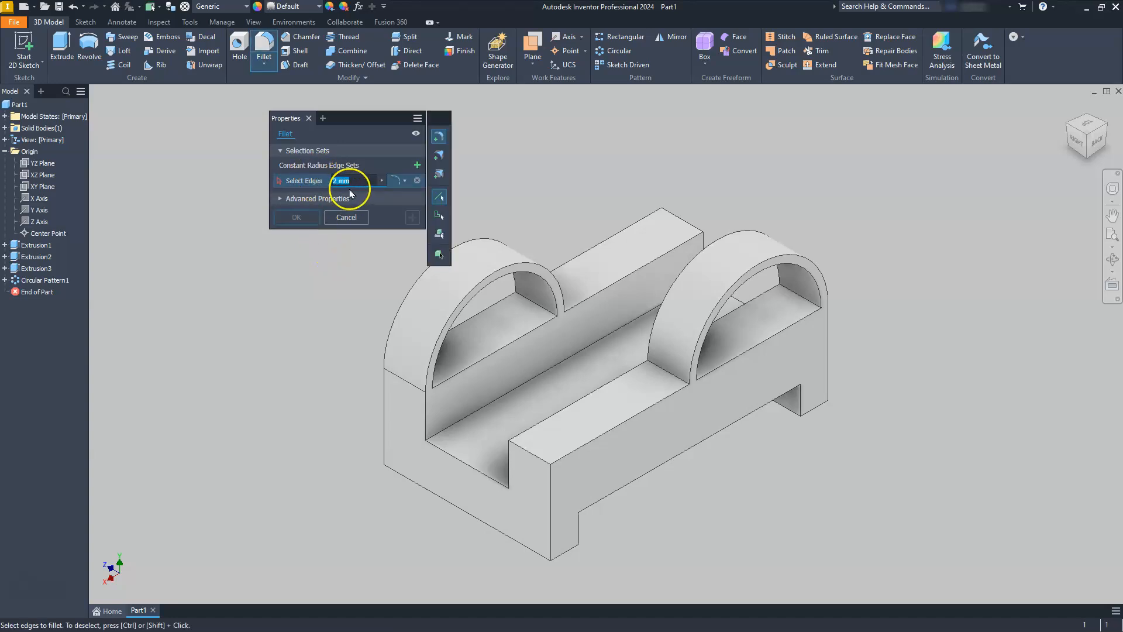
{"action": "type", "text": "15"}
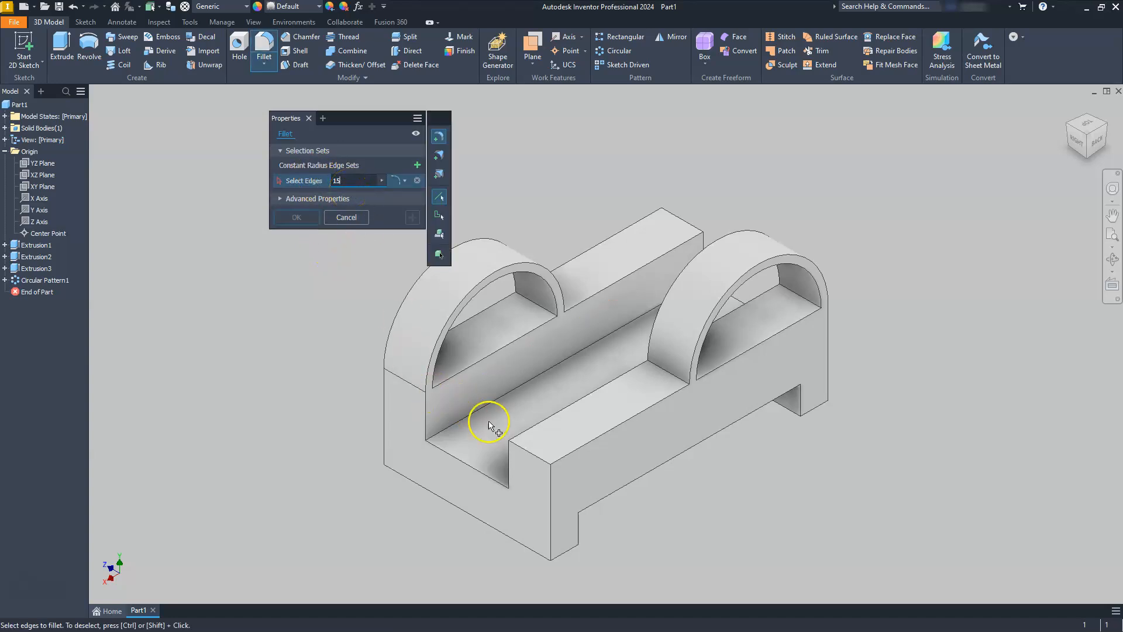
{"action": "left_click", "coordinate": [531, 458]}
{"action": "left_click", "coordinate": [677, 226]}
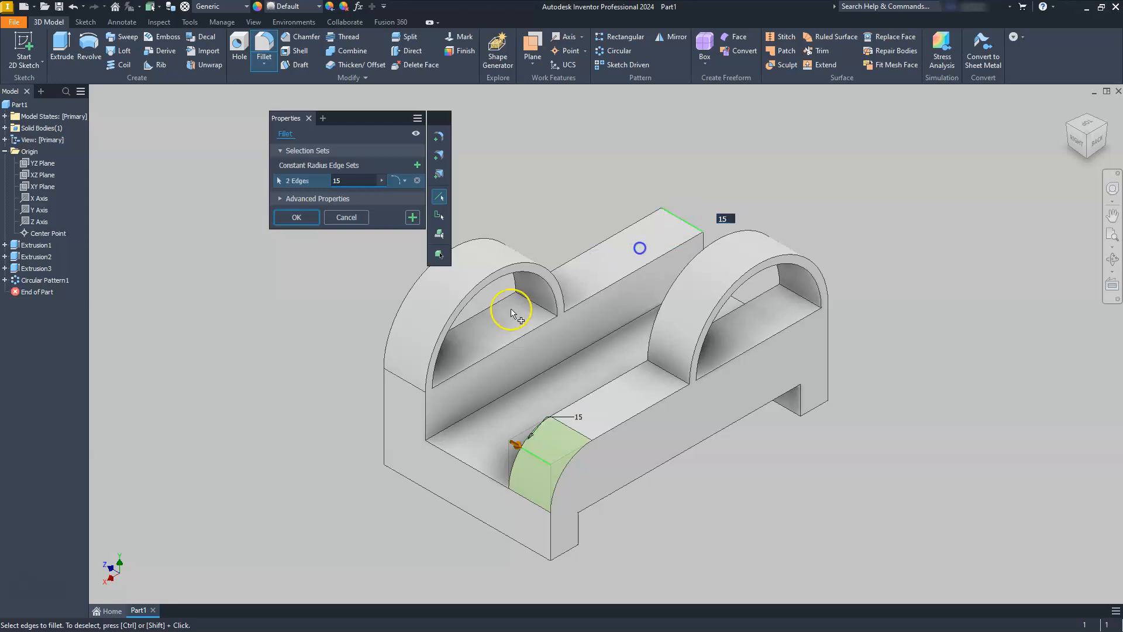
{"action": "left_click", "coordinate": [297, 217]}
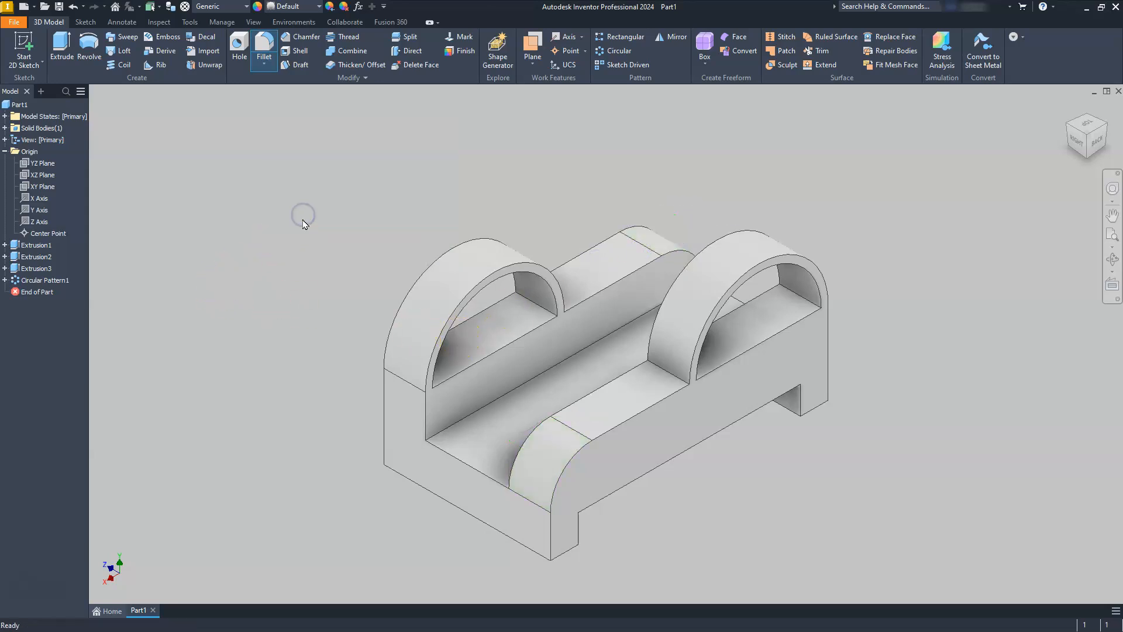
{"action": "left_click", "coordinate": [1067, 128]}
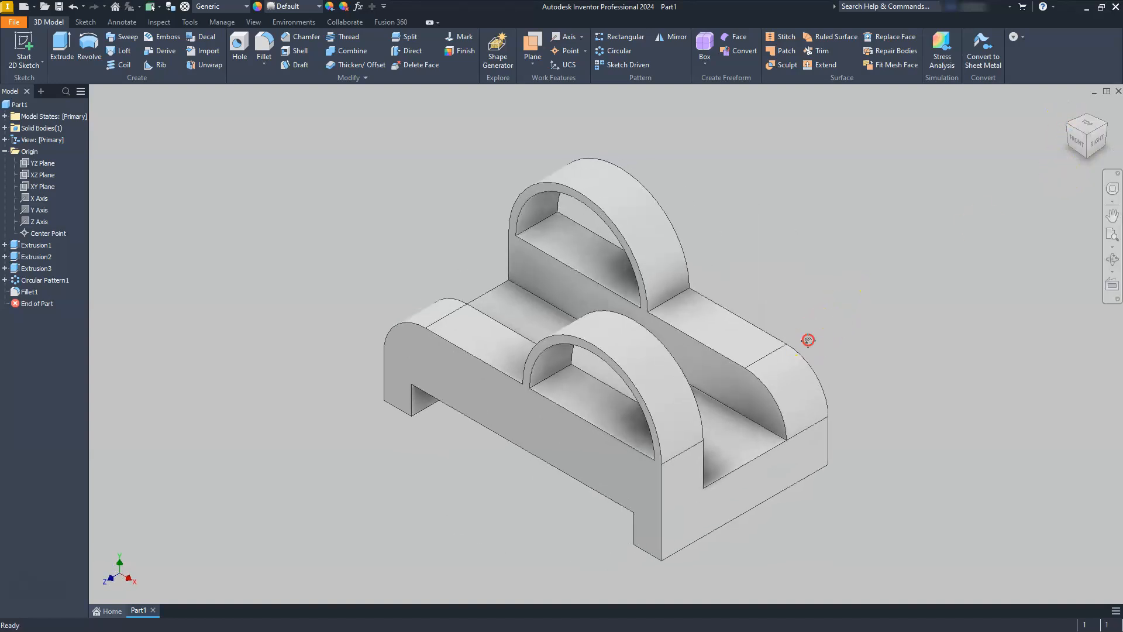
{"action": "middle_click_drag", "start_coordinate": [807, 339], "coordinate": [817, 327]}
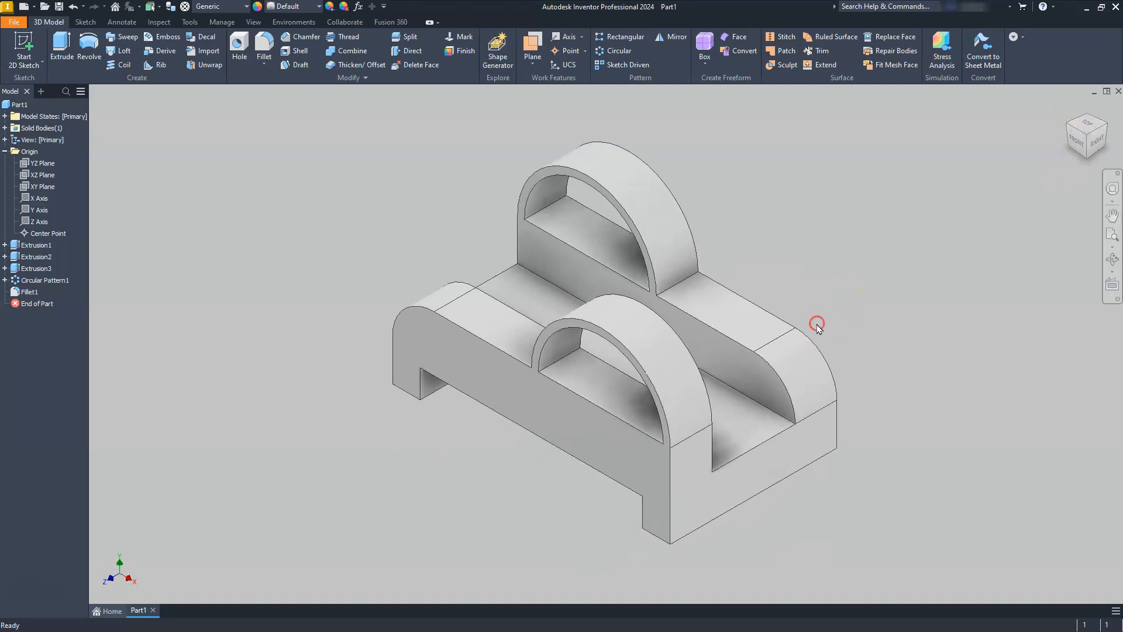
{"action": "left_click", "coordinate": [777, 354]}
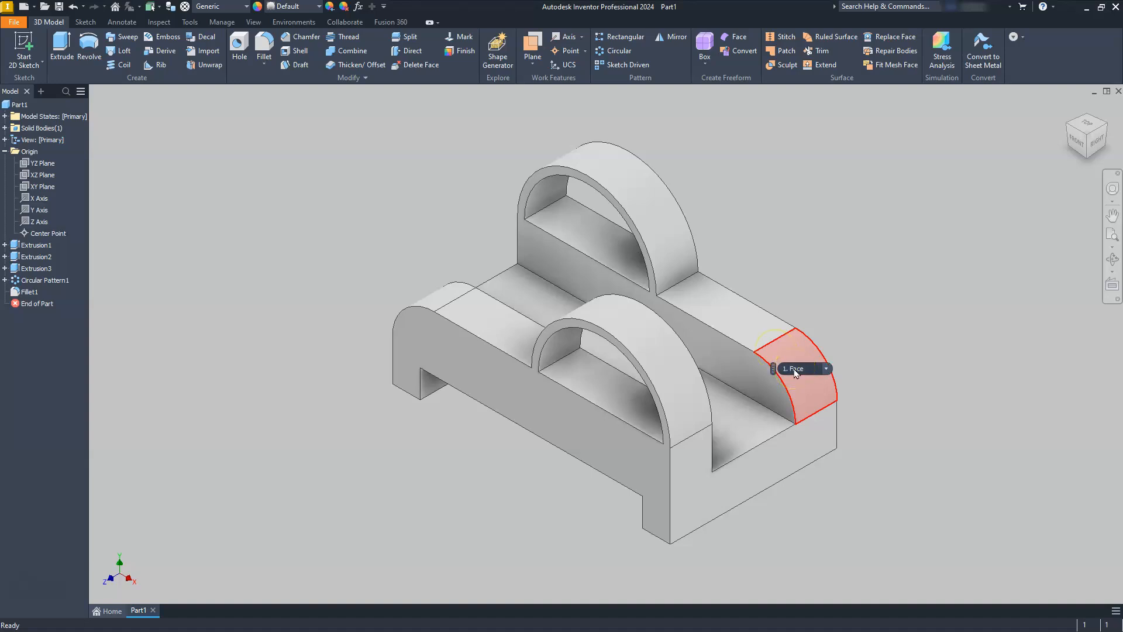
Save the part as example1.ipt in the Example folder, replacing the existing file
{"action": "left_click", "coordinate": [476, 247]}
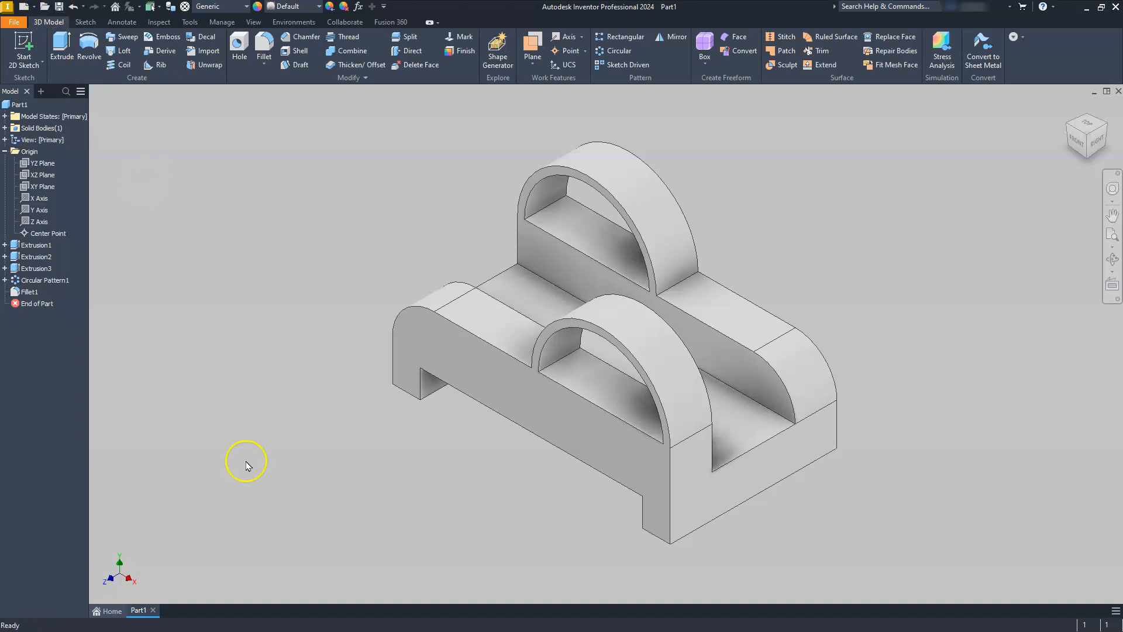
{"action": "key", "text": "ctrl+s"}
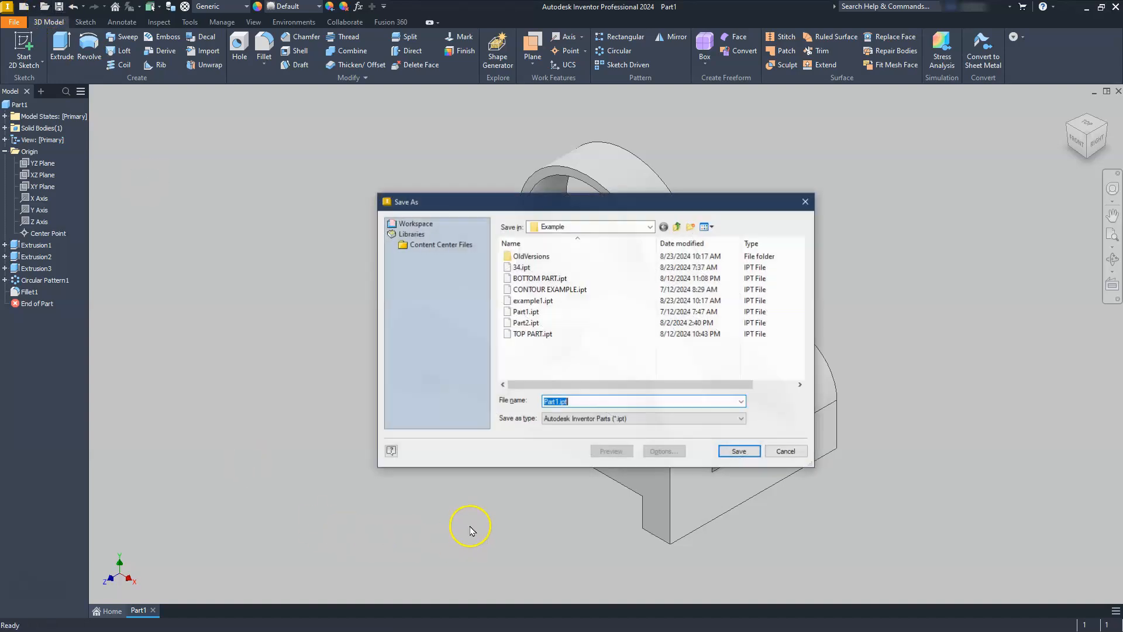
{"action": "left_click", "coordinate": [523, 302]}
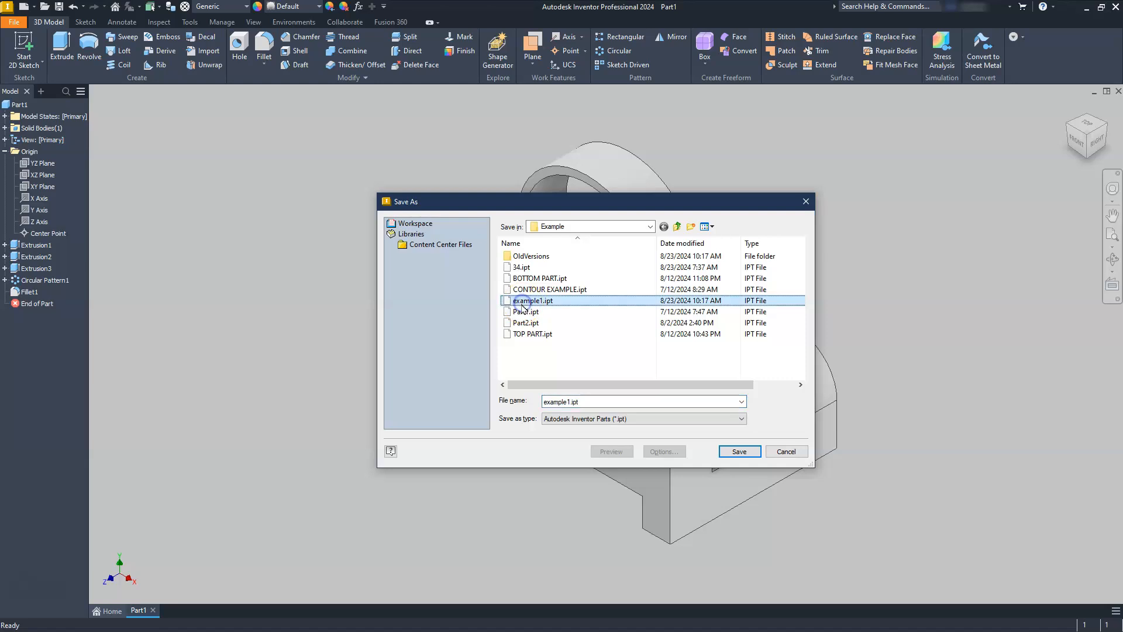
{"action": "left_click", "coordinate": [739, 451]}
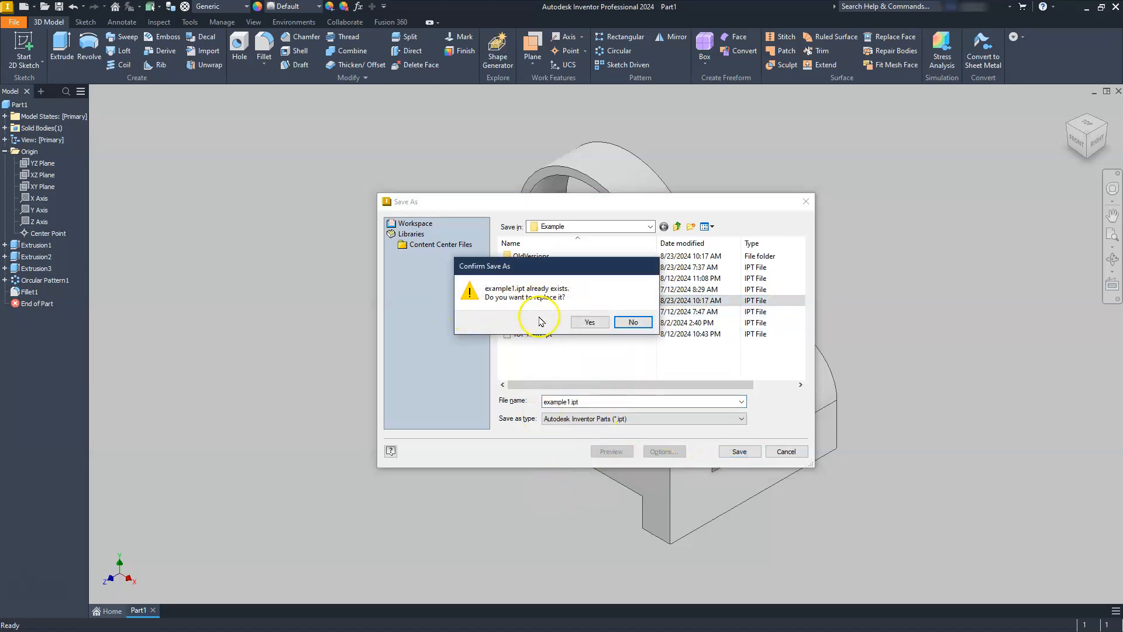
{"action": "left_click", "coordinate": [590, 322]}
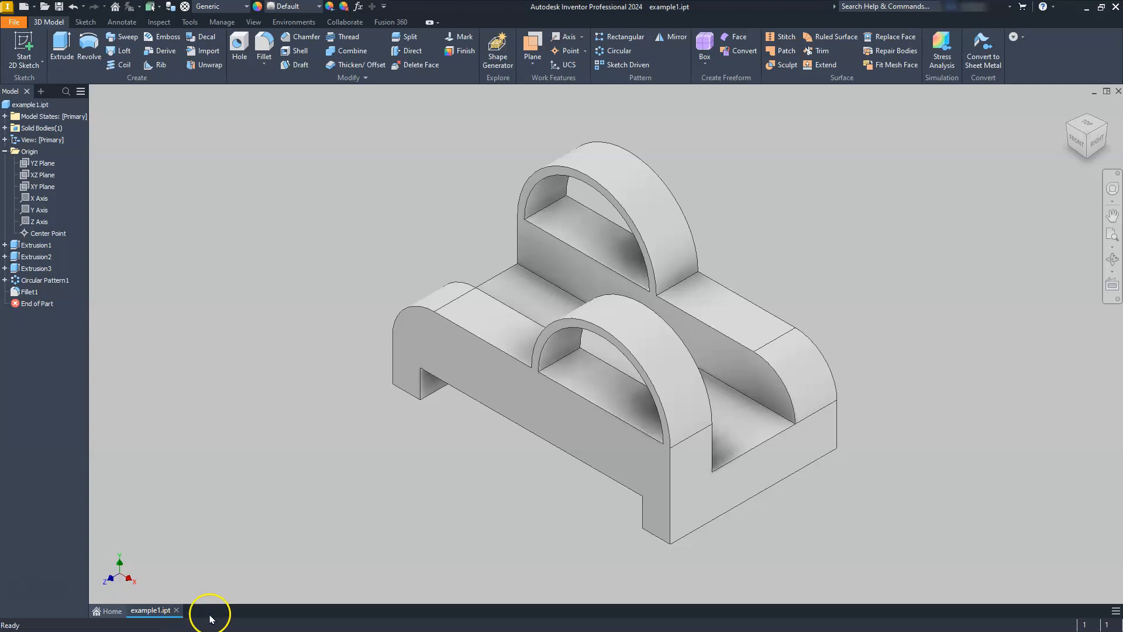
Create a new metric drawing from the ANSI (mm).idw template
{"action": "left_click", "coordinate": [27, 105]}
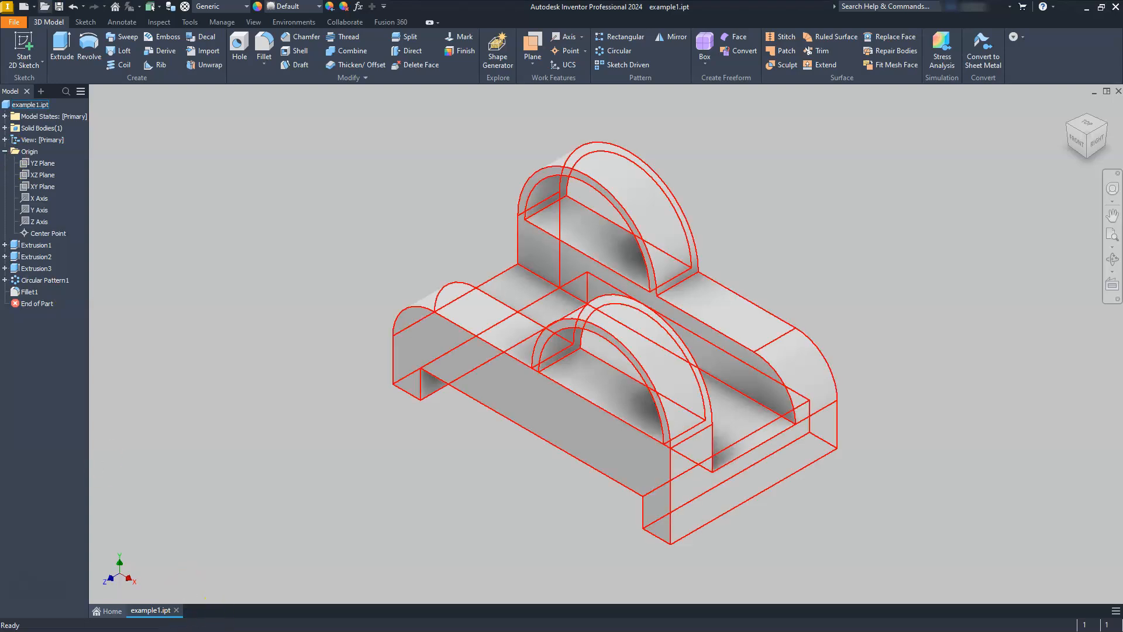
{"action": "left_click", "coordinate": [23, 6]}
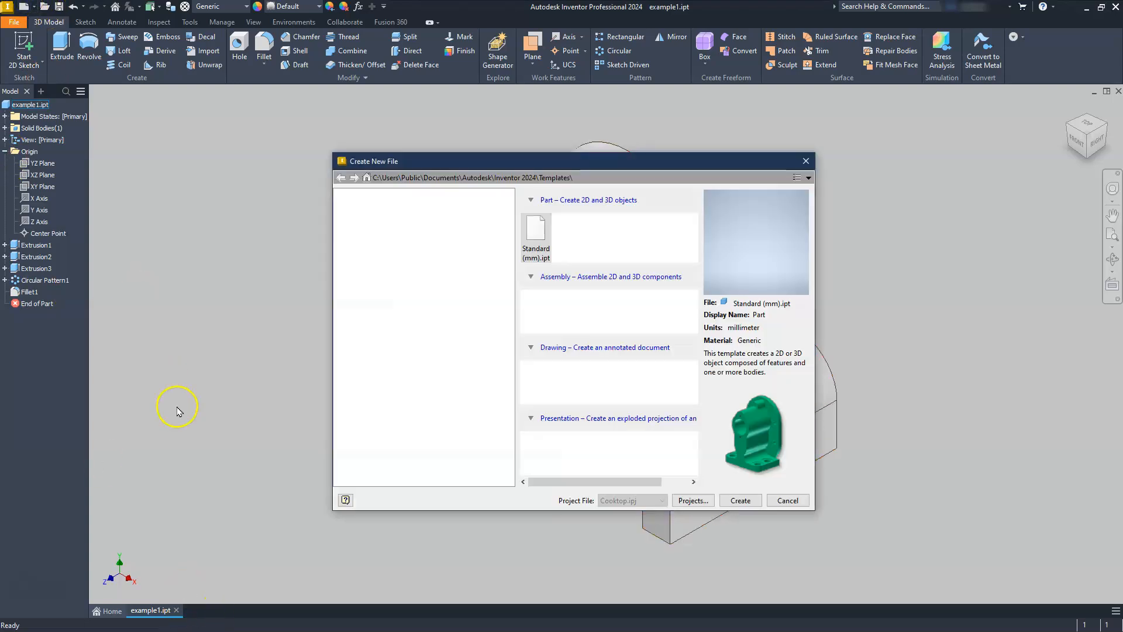
{"action": "scroll", "coordinate": [552, 359], "scroll_direction": "down", "scroll_amount": 1}
{"action": "scroll", "coordinate": [552, 359], "scroll_direction": "down", "scroll_amount": 1}
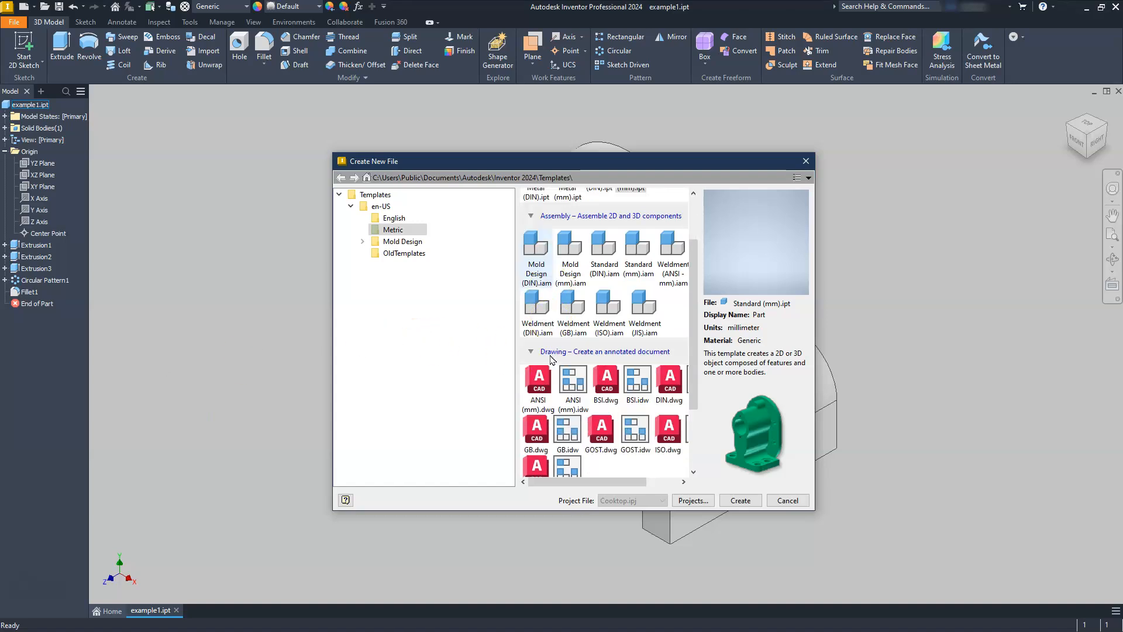
{"action": "left_click", "coordinate": [574, 386]}
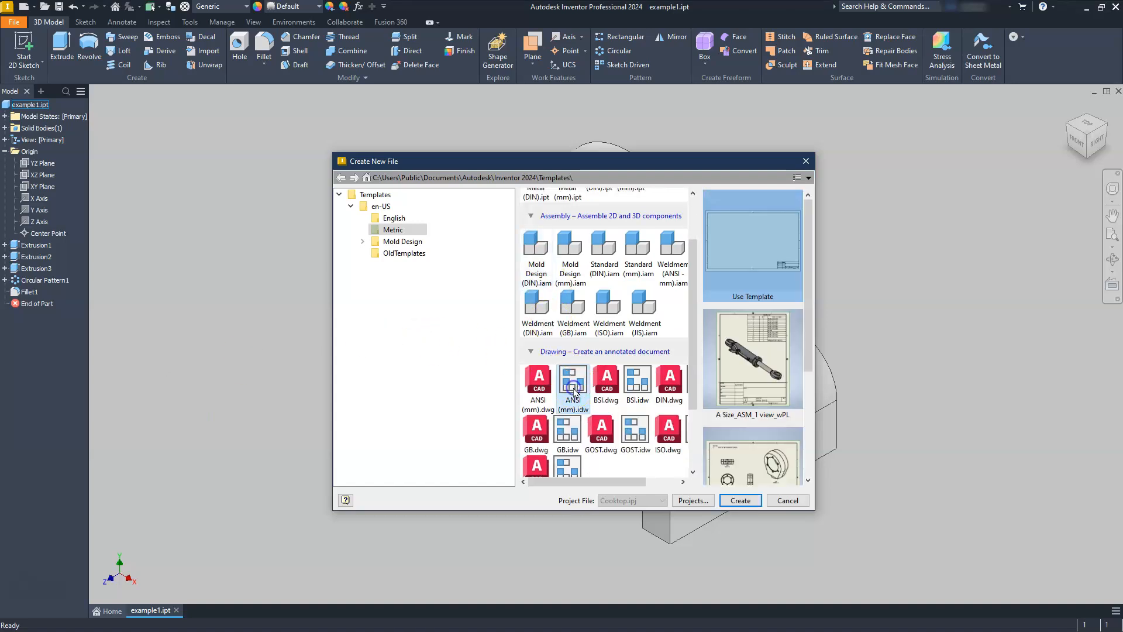
{"action": "left_click", "coordinate": [740, 500]}
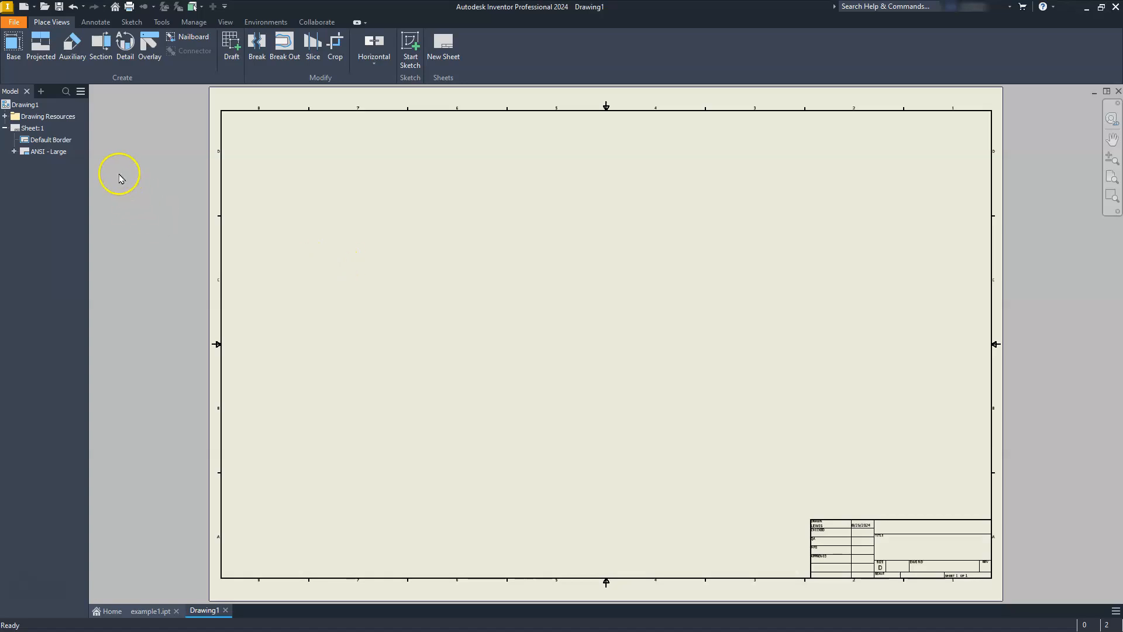
Delete the ANSI - Large title block from the sheet
{"action": "left_click", "coordinate": [57, 153]}
{"action": "right_click", "coordinate": [57, 154]}
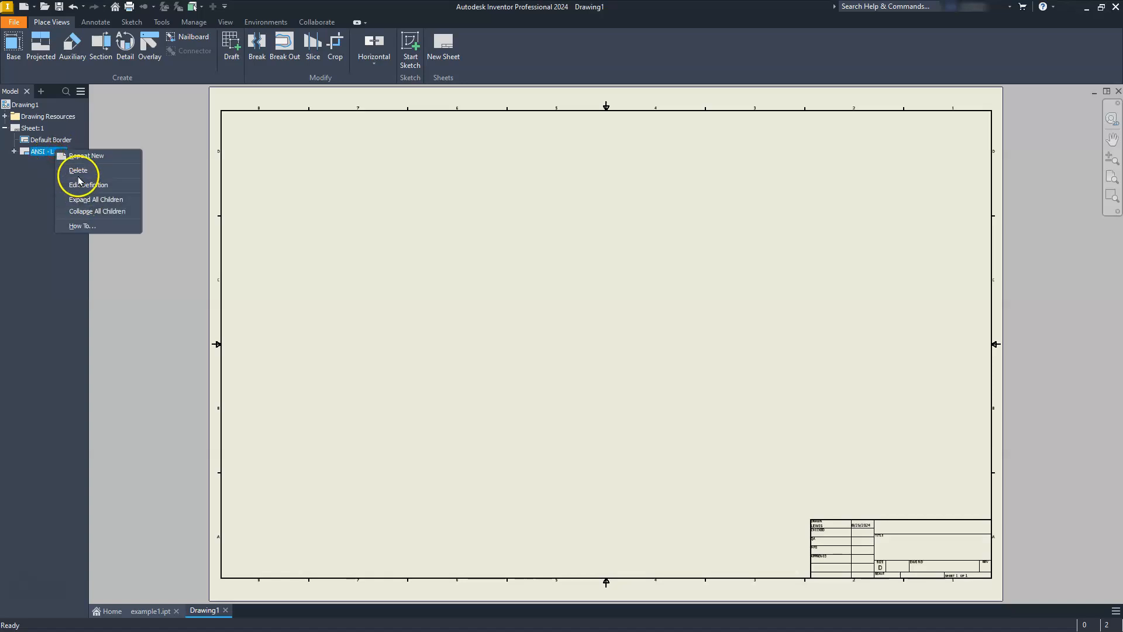
{"action": "left_click", "coordinate": [79, 172]}
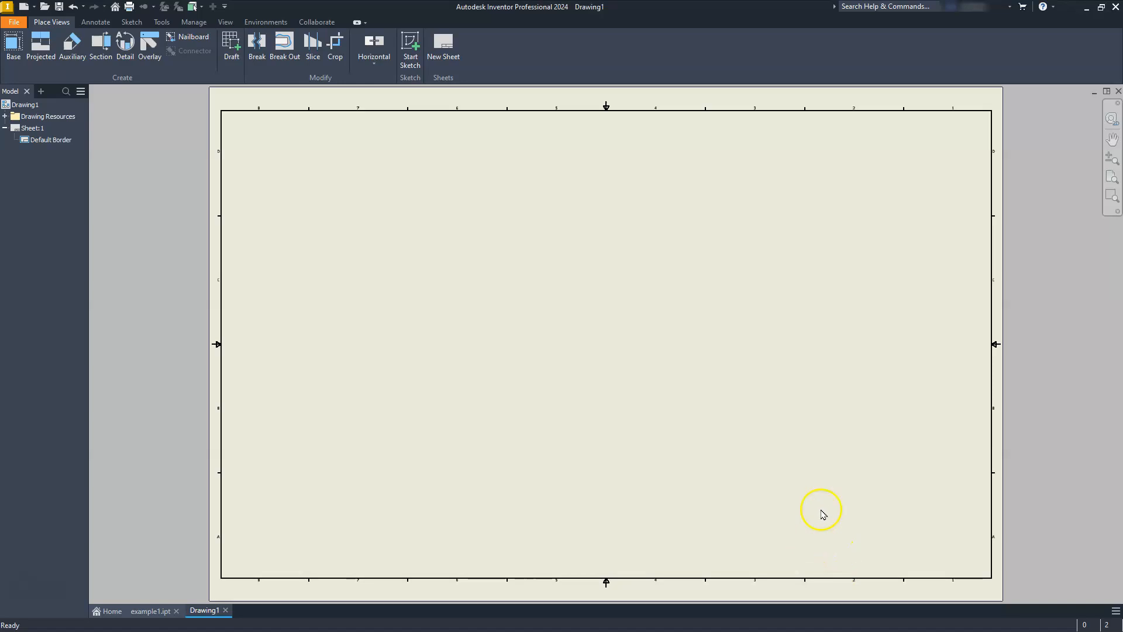
Place a front base view of example1.ipt at 3:1 scale in the lower-left area of the sheet
{"action": "left_click", "coordinate": [13, 44]}
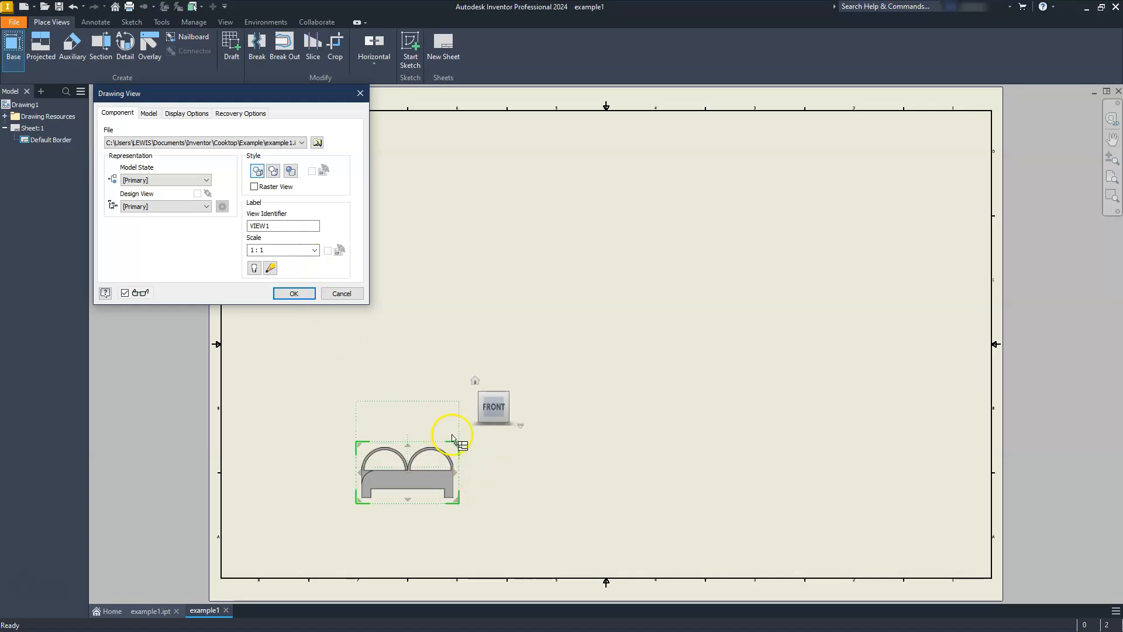
{"action": "left_click_drag", "start_coordinate": [464, 447], "coordinate": [554, 381]}
{"action": "mouse_move", "coordinate": [471, 497]}
{"action": "left_mouse_down"}
{"action": "mouse_move", "coordinate": [514, 466]}
{"action": "mouse_move", "coordinate": [507, 486]}
{"action": "left_mouse_up"}
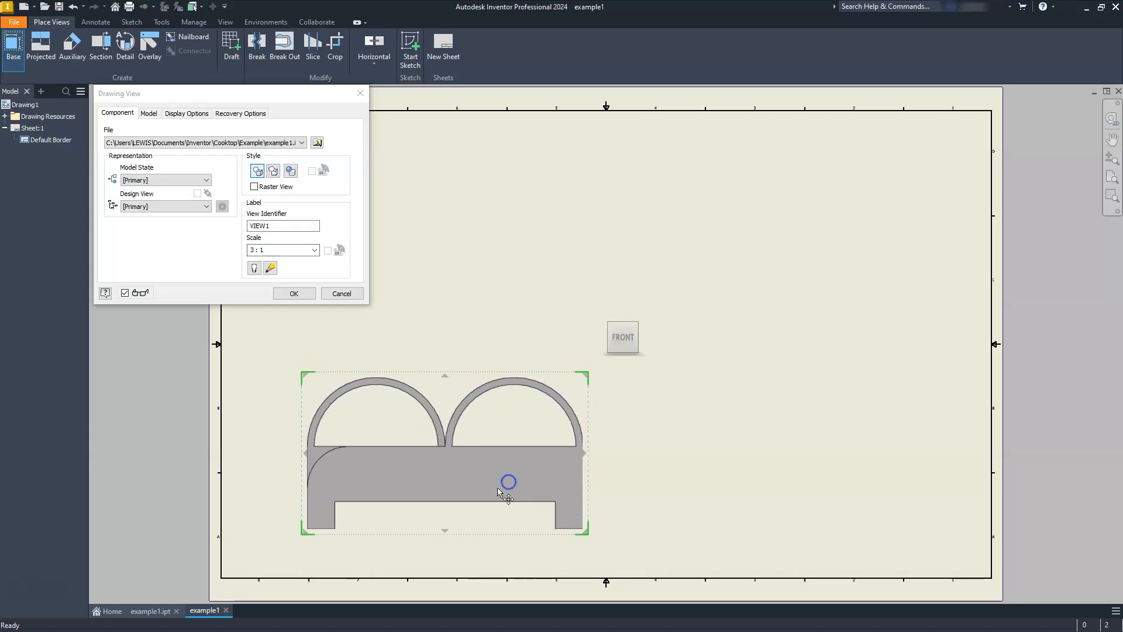
{"action": "left_click", "coordinate": [305, 293]}
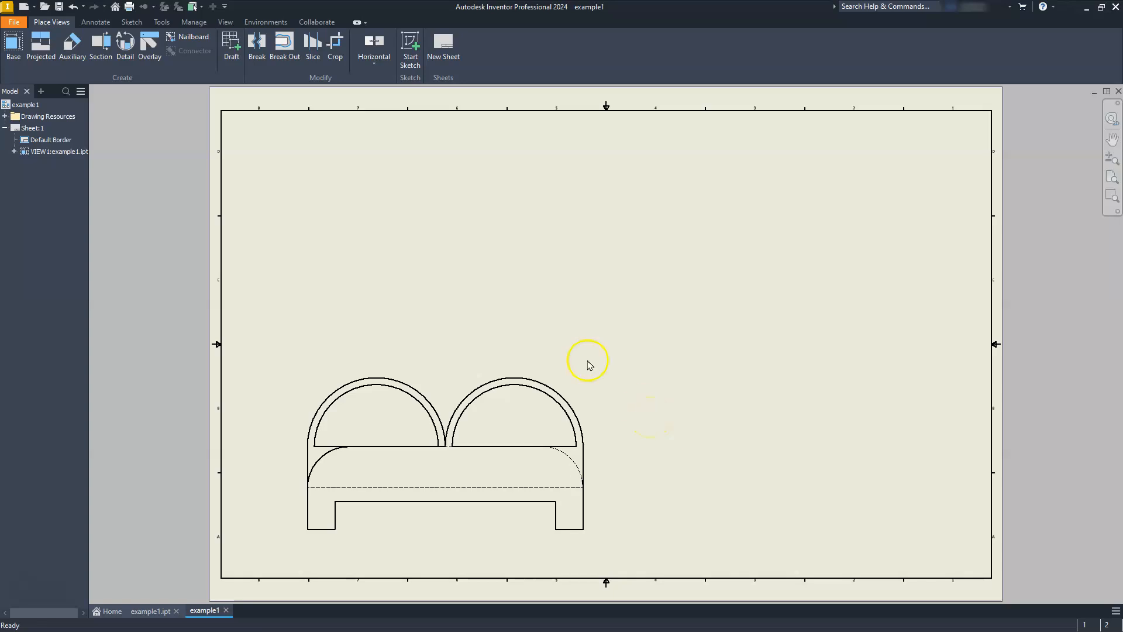
Change the drawing sheet size to B
{"action": "right_click", "coordinate": [20, 129]}
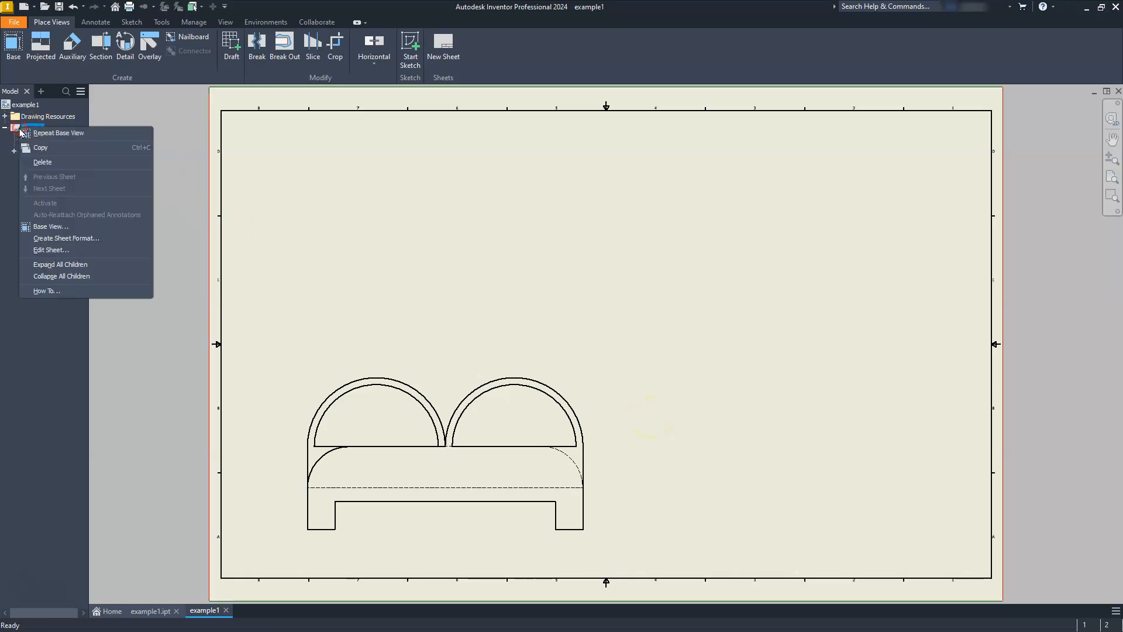
{"action": "left_click", "coordinate": [54, 250]}
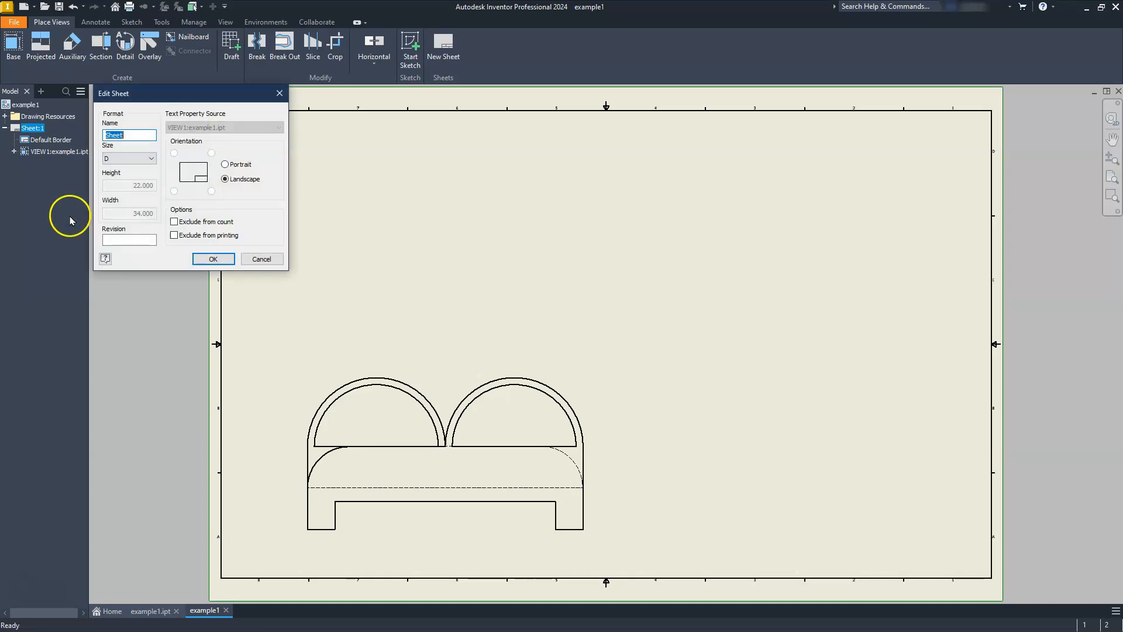
{"action": "left_click", "coordinate": [106, 160]}
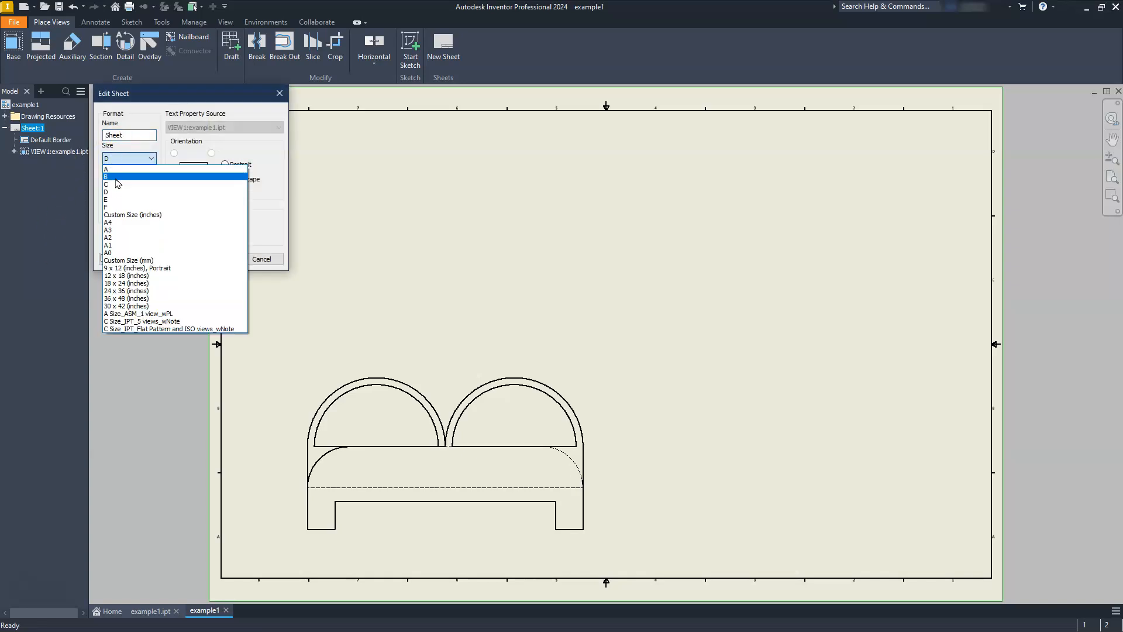
{"action": "left_click", "coordinate": [117, 178]}
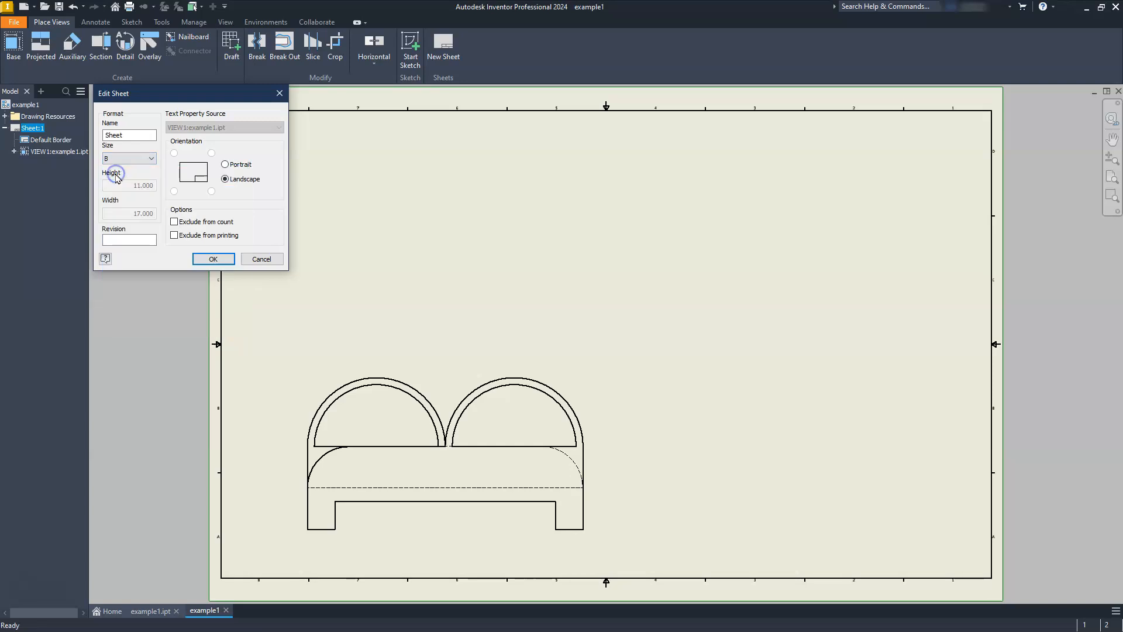
{"action": "left_click", "coordinate": [213, 258]}
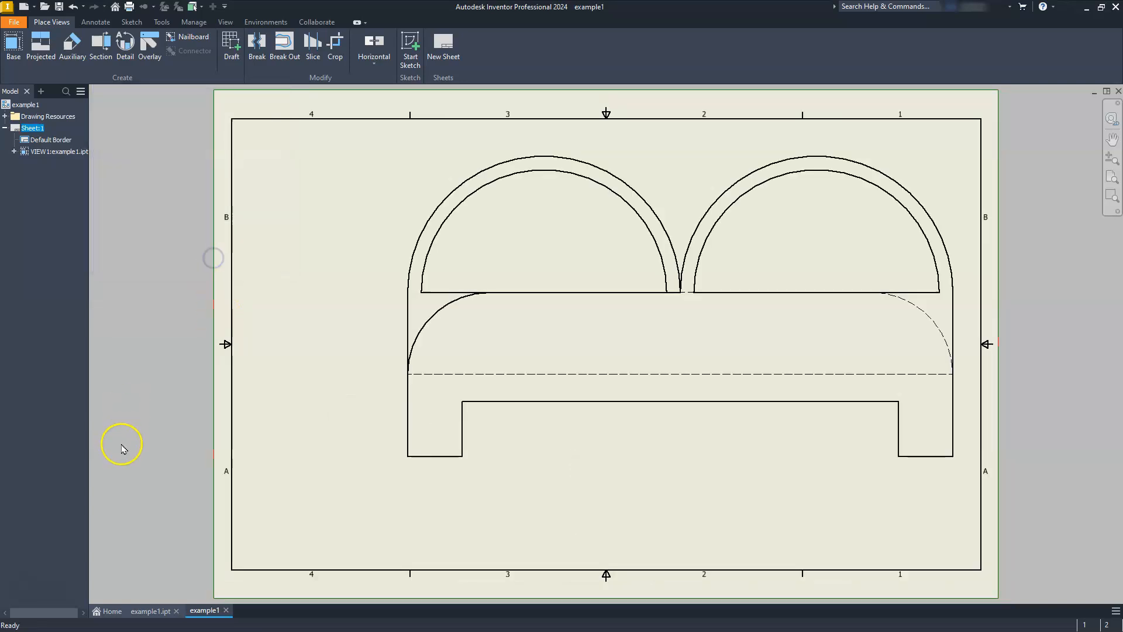
Set the front view's scale to 1:1 and move the view to the lower-left area of the sheet
{"action": "left_click", "coordinate": [587, 464]}
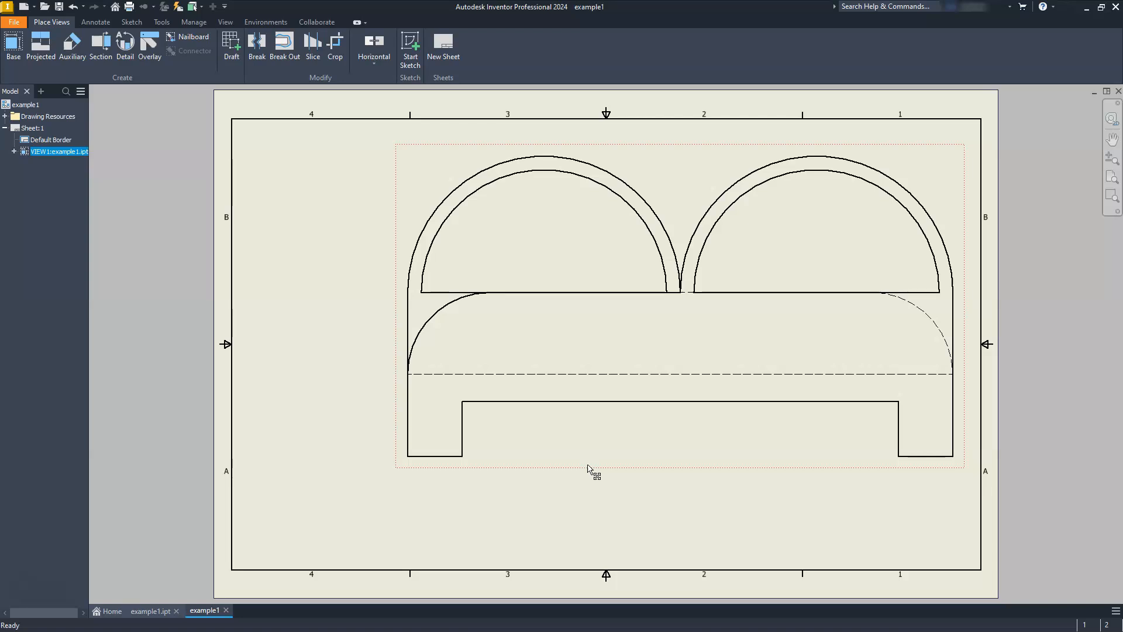
{"action": "left_click", "coordinate": [588, 468]}
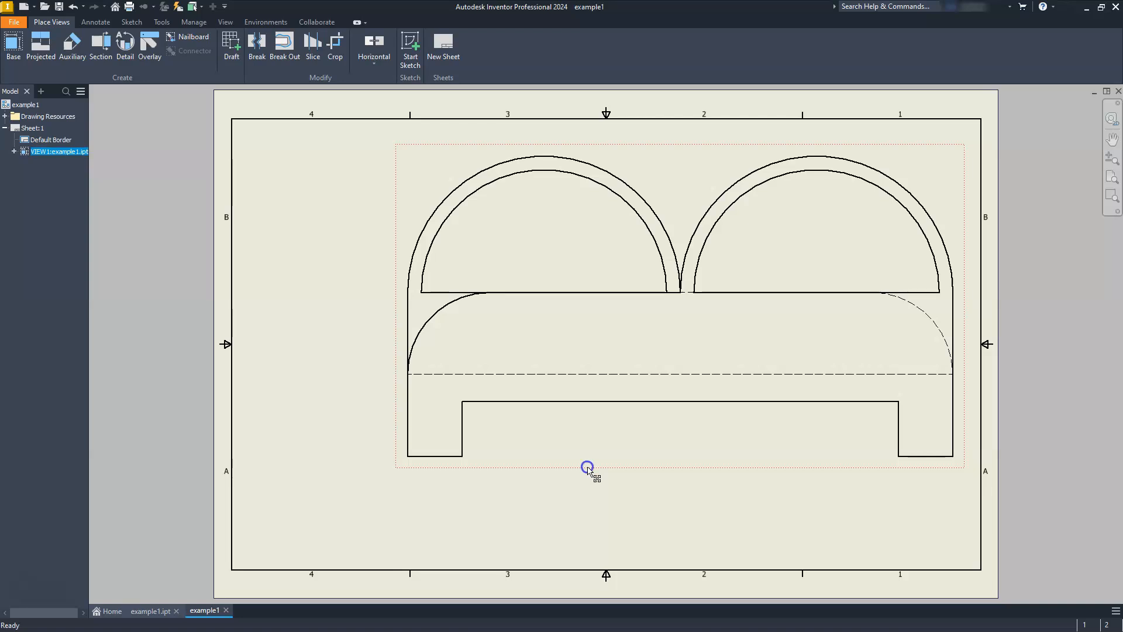
{"action": "double_click", "coordinate": [758, 456]}
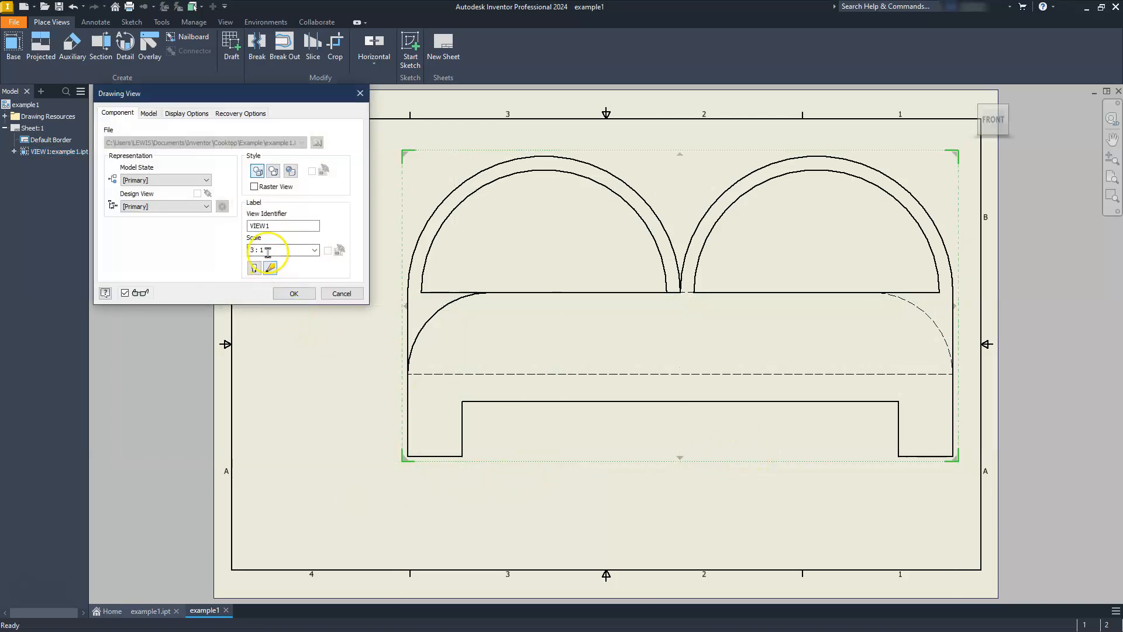
{"action": "left_click", "coordinate": [314, 250]}
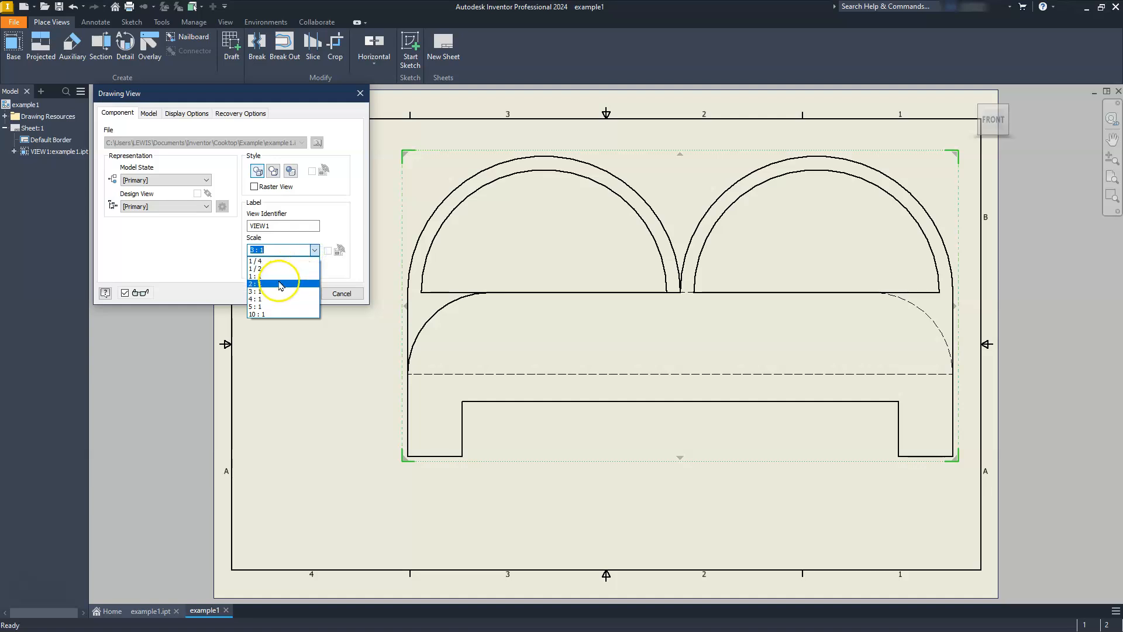
{"action": "left_click", "coordinate": [280, 276]}
{"action": "left_click", "coordinate": [643, 319]}
{"action": "mouse_move", "coordinate": [655, 325]}
{"action": "left_mouse_down"}
{"action": "mouse_move", "coordinate": [474, 458]}
{"action": "mouse_move", "coordinate": [434, 456]}
{"action": "left_mouse_up"}
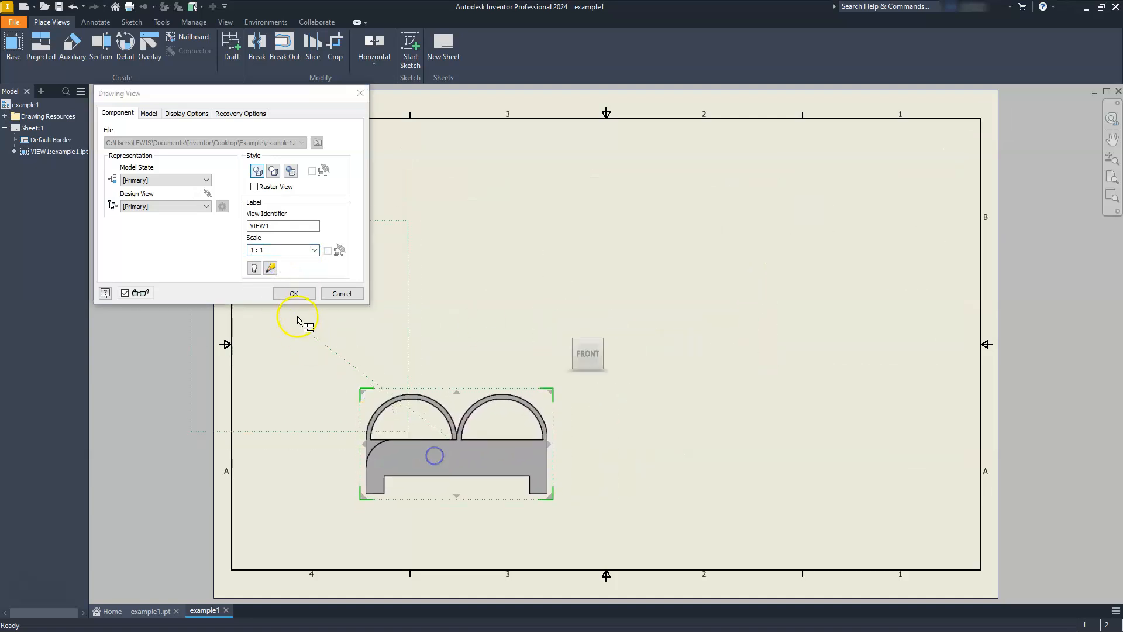
{"action": "left_click", "coordinate": [294, 293]}
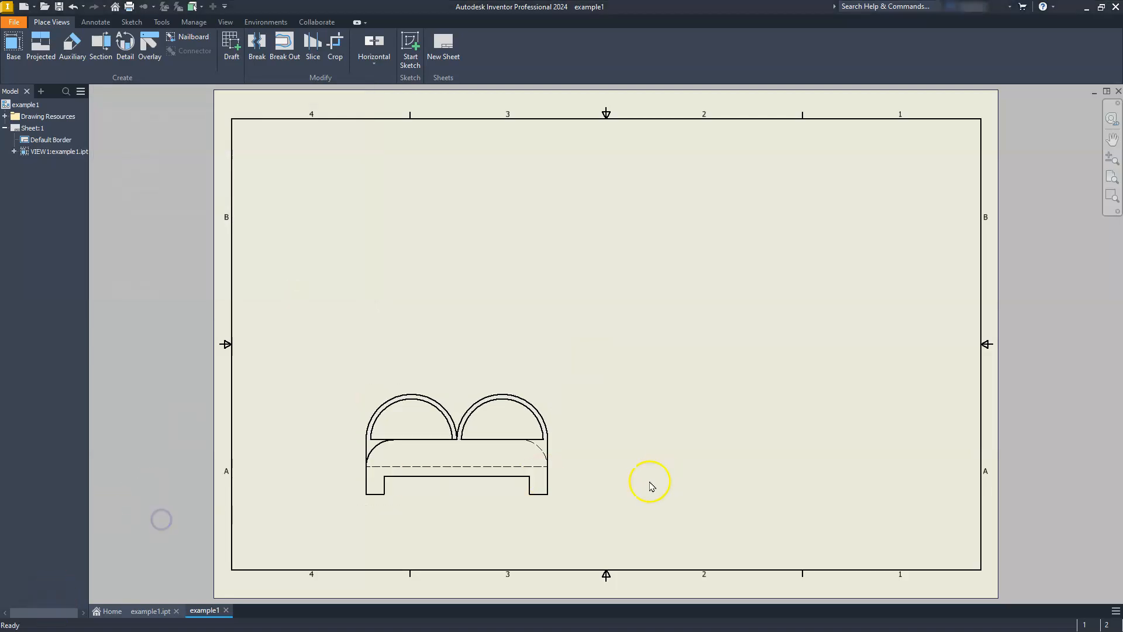
Create projected views from the front view: a top view above, a side view to its right and an isometric view at the sheet's upper right
{"action": "left_click", "coordinate": [419, 433]}
{"action": "left_click", "coordinate": [49, 48]}
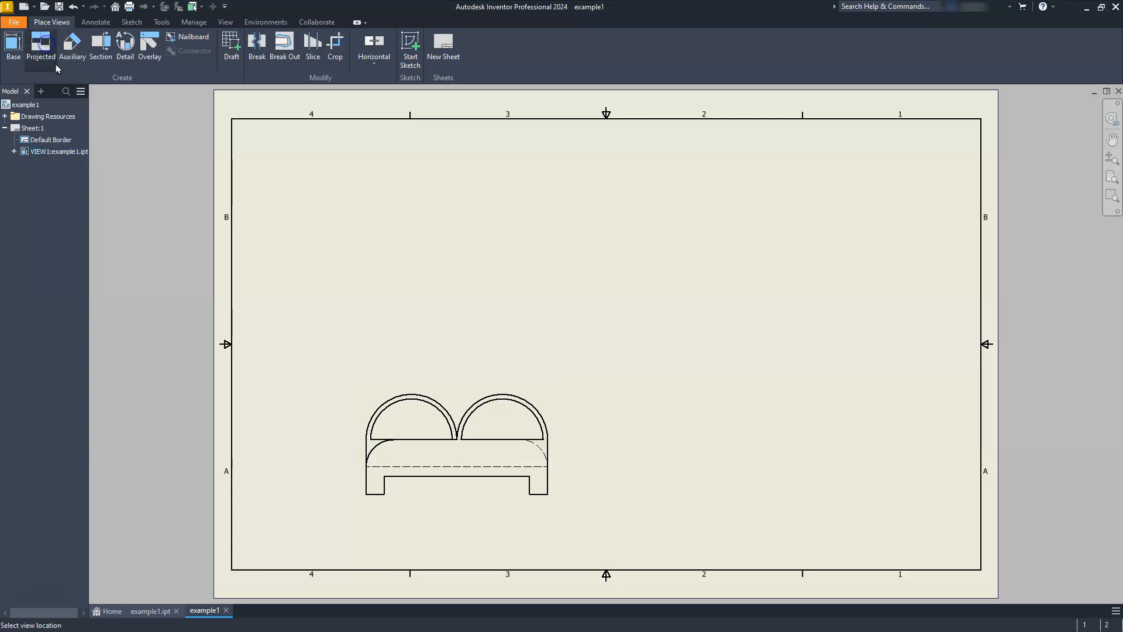
{"action": "left_click", "coordinate": [444, 223]}
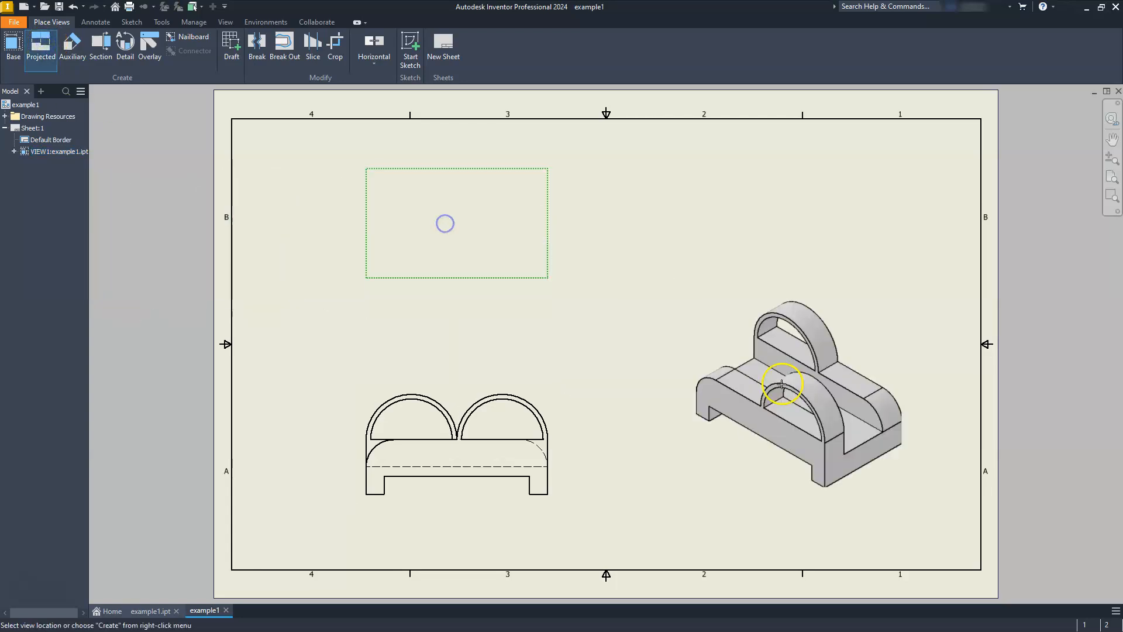
{"action": "left_click", "coordinate": [782, 443]}
{"action": "left_click", "coordinate": [820, 232]}
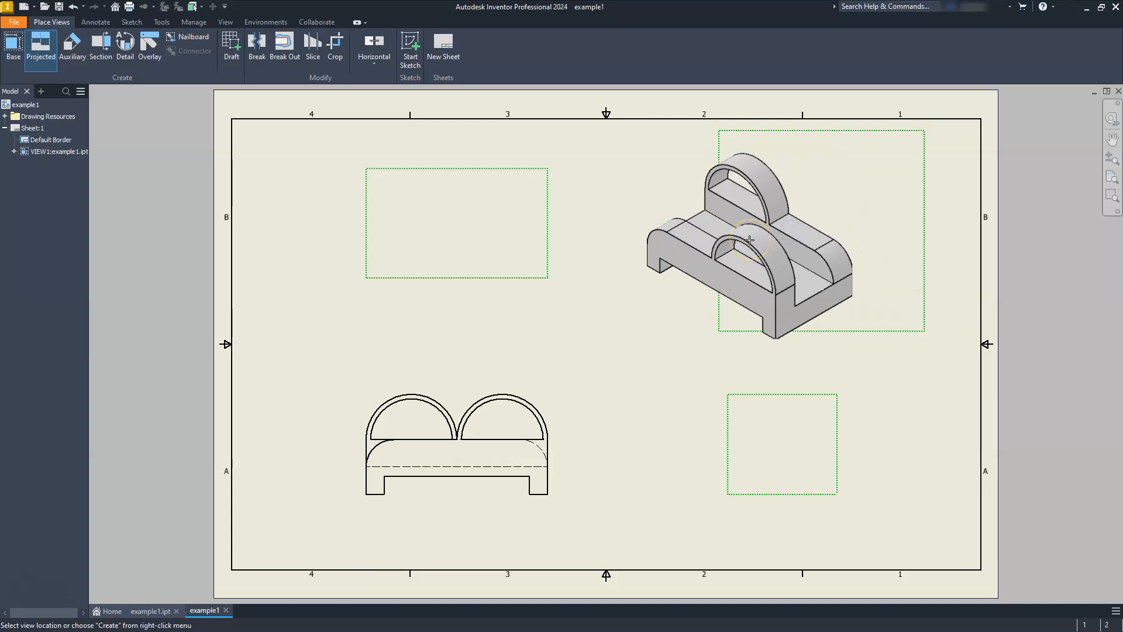
{"action": "right_click", "coordinate": [750, 240]}
{"action": "left_click", "coordinate": [793, 240]}
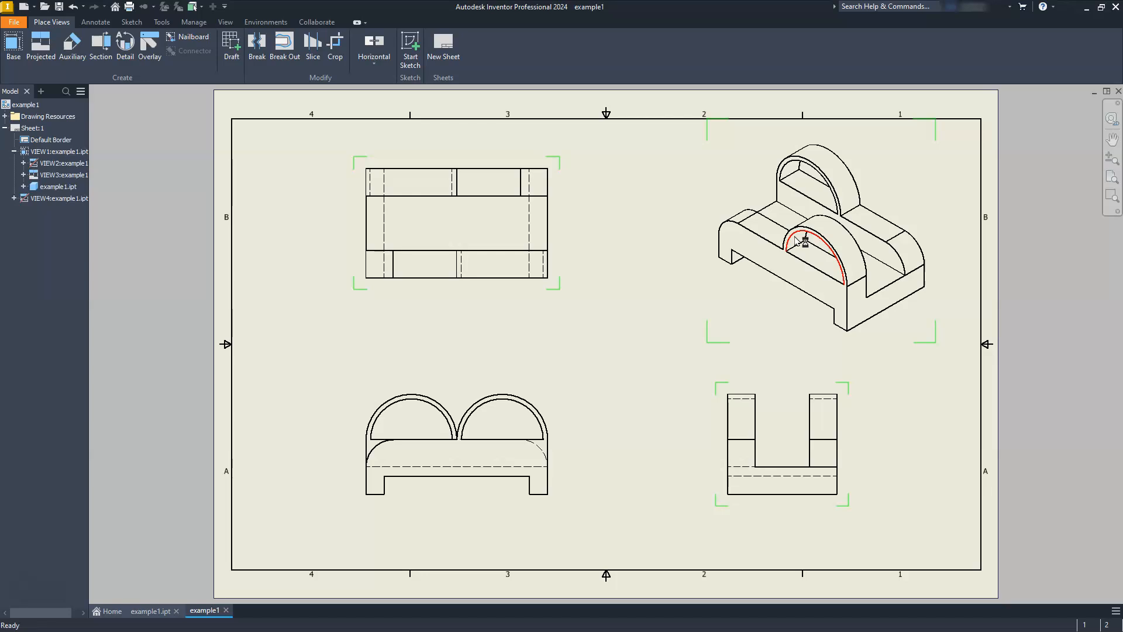
{"action": "left_click", "coordinate": [441, 316]}
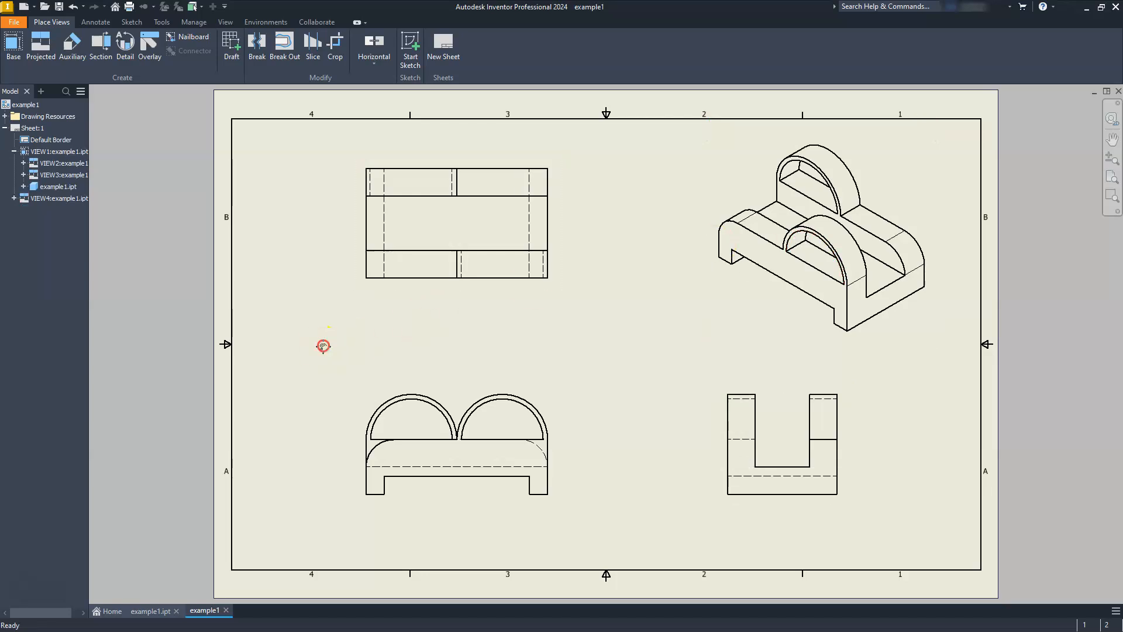
Add center marks to the outer arcs of both half-ring arches in the front view
{"action": "middle_click_drag", "start_coordinate": [324, 345], "coordinate": [419, 310]}
{"action": "scroll", "coordinate": [359, 394], "scroll_direction": "down", "scroll_amount": 5}
{"action": "scroll", "coordinate": [359, 394], "scroll_direction": "up", "scroll_amount": 6}
{"action": "middle_click_drag", "start_coordinate": [701, 349], "coordinate": [637, 386]}
{"action": "left_click", "coordinate": [312, 283]}
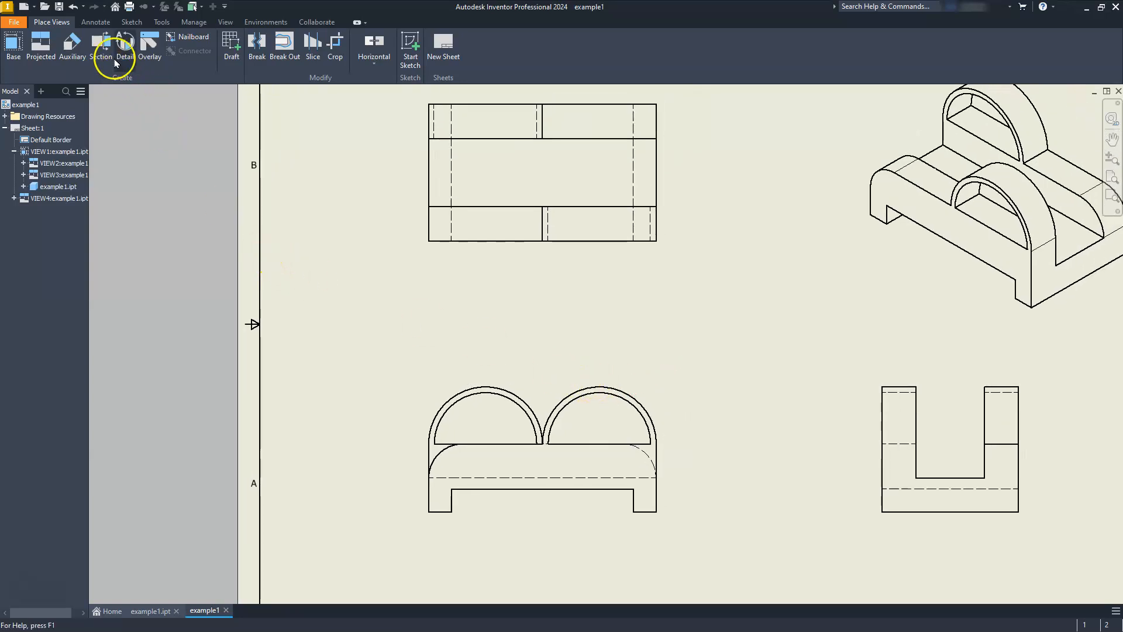
{"action": "left_click", "coordinate": [100, 27]}
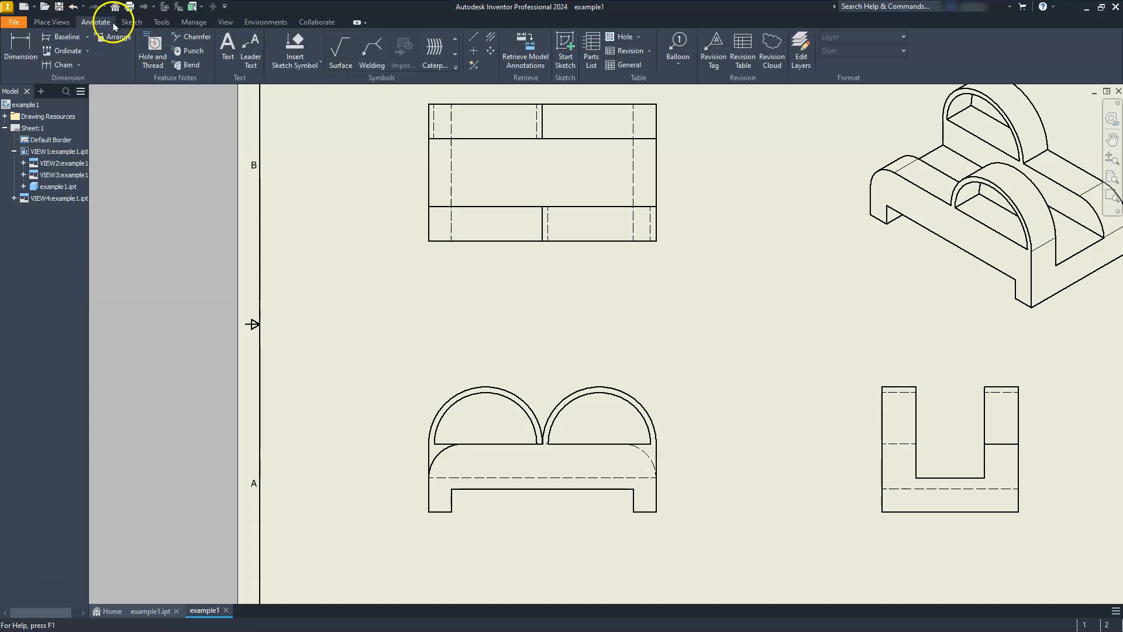
{"action": "left_click", "coordinate": [474, 51]}
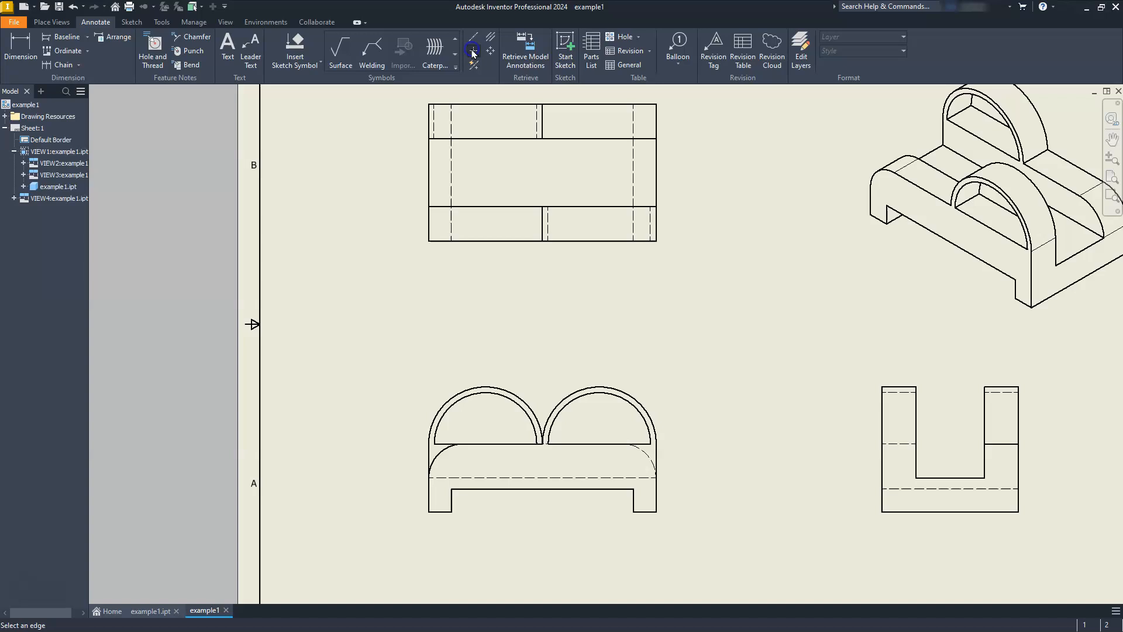
{"action": "left_click", "coordinate": [492, 384]}
{"action": "left_click", "coordinate": [604, 384]}
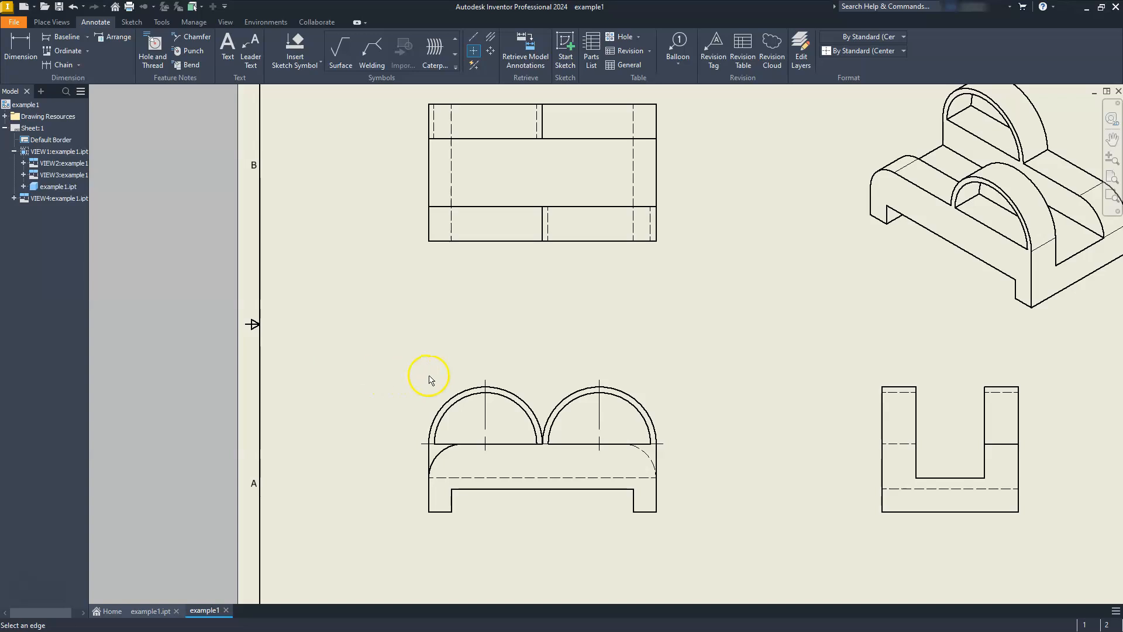
Extend both arches' vertical center lines down through the base in the front view and shorten the right arch's horizontal center mark
{"action": "key", "text": "Escape"}
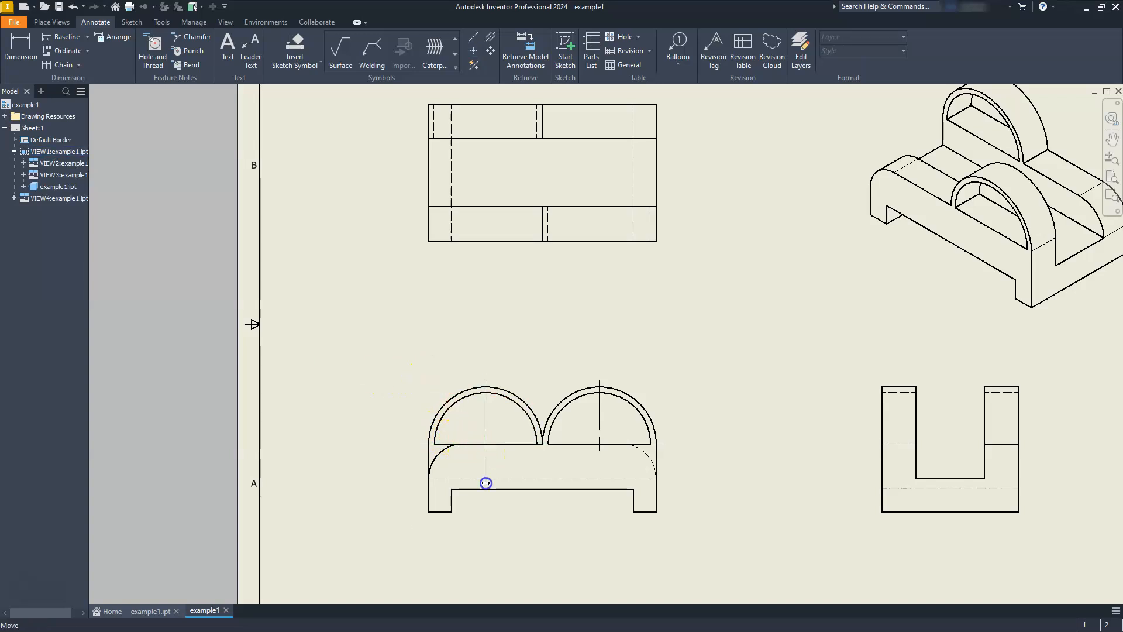
{"action": "left_click_drag", "start_coordinate": [485, 482], "coordinate": [484, 512]}
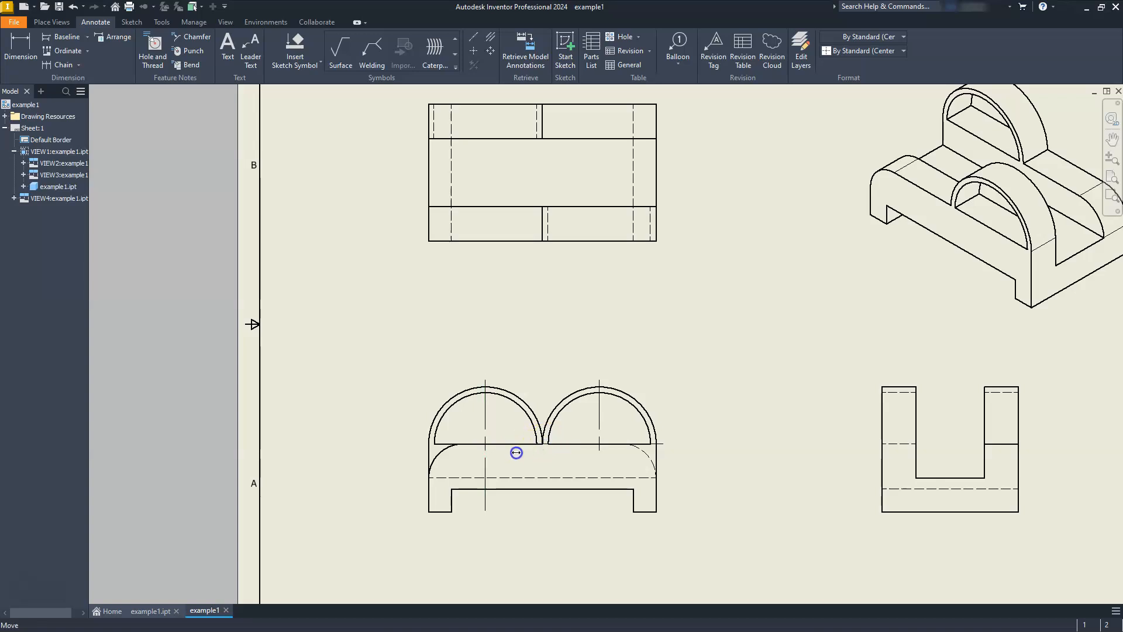
{"action": "left_click_drag", "start_coordinate": [602, 427], "coordinate": [597, 509]}
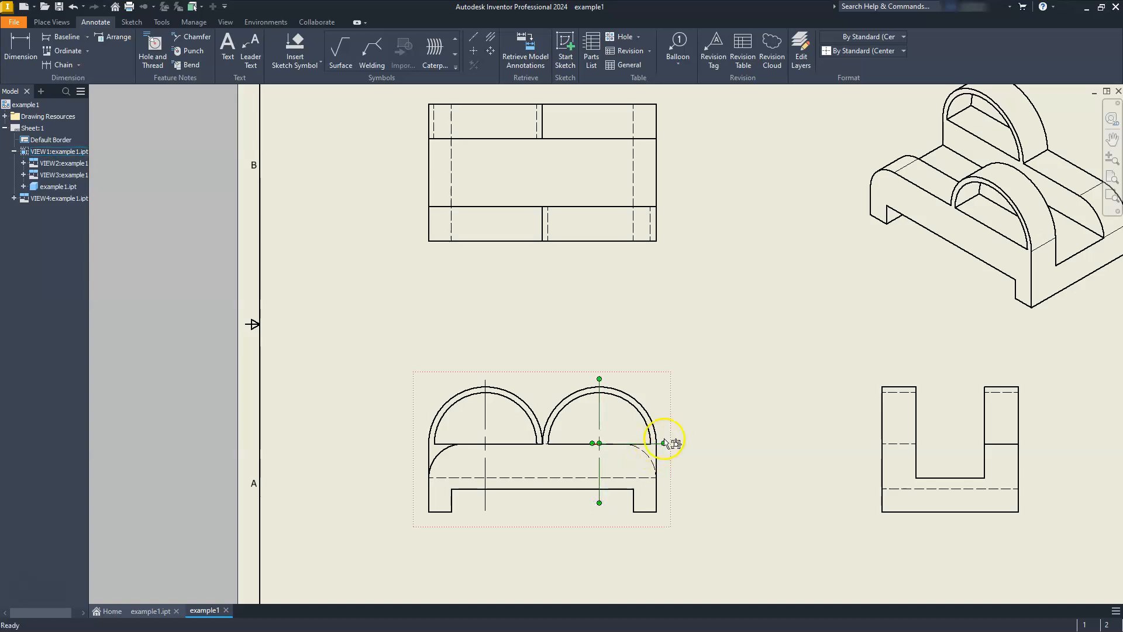
{"action": "left_click_drag", "start_coordinate": [664, 443], "coordinate": [607, 443]}
Add bisector centerlines to both half-ring arches in the top view, midway between each arch's end edges
{"action": "middle_click_drag", "start_coordinate": [514, 348], "coordinate": [521, 410]}
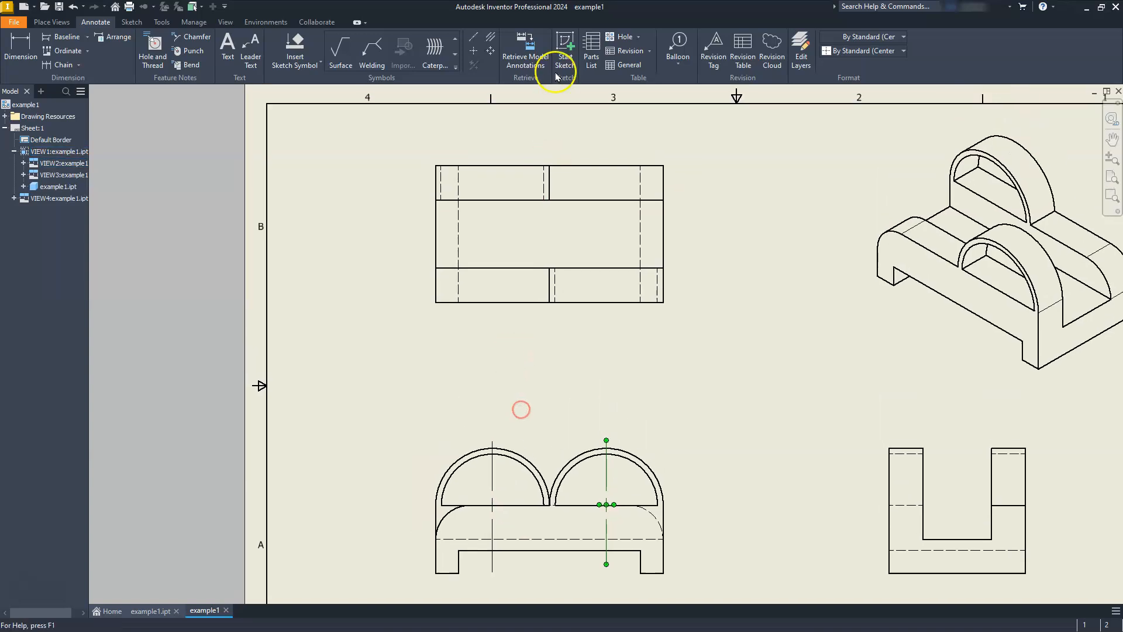
{"action": "left_click", "coordinate": [490, 40]}
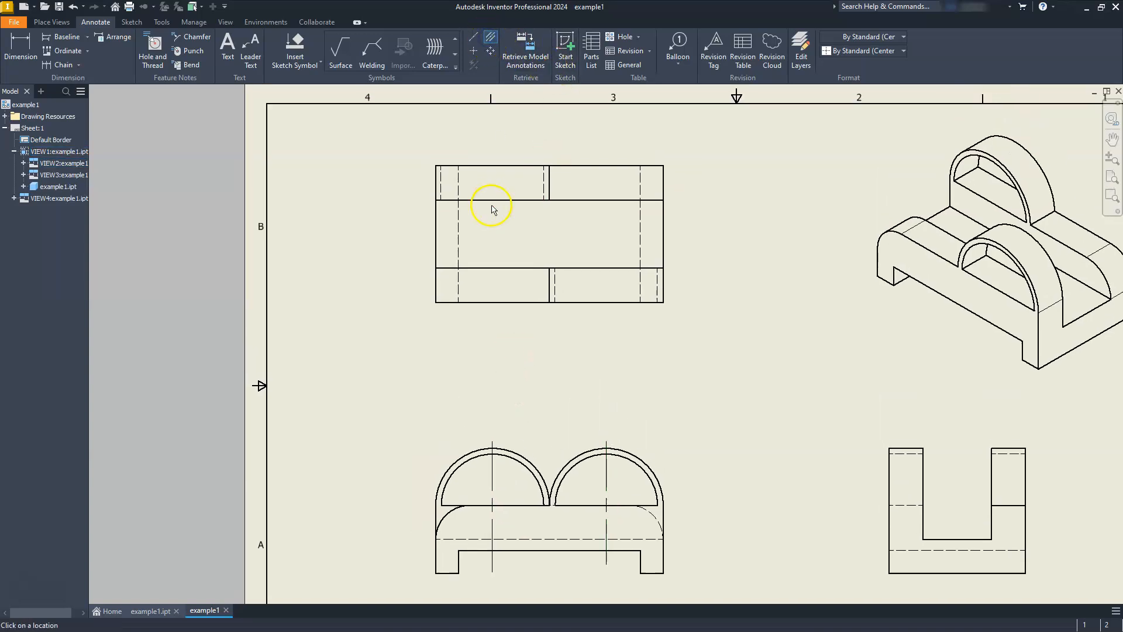
{"action": "left_click", "coordinate": [435, 191]}
{"action": "left_click", "coordinate": [549, 191]}
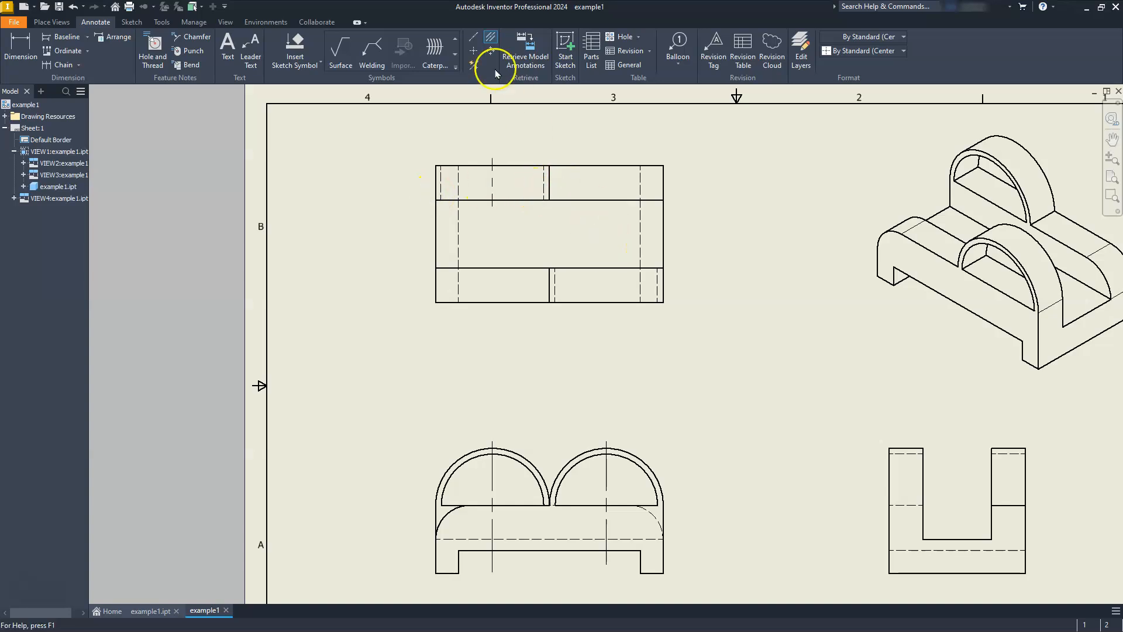
{"action": "left_click", "coordinate": [549, 297]}
{"action": "left_click", "coordinate": [664, 276]}
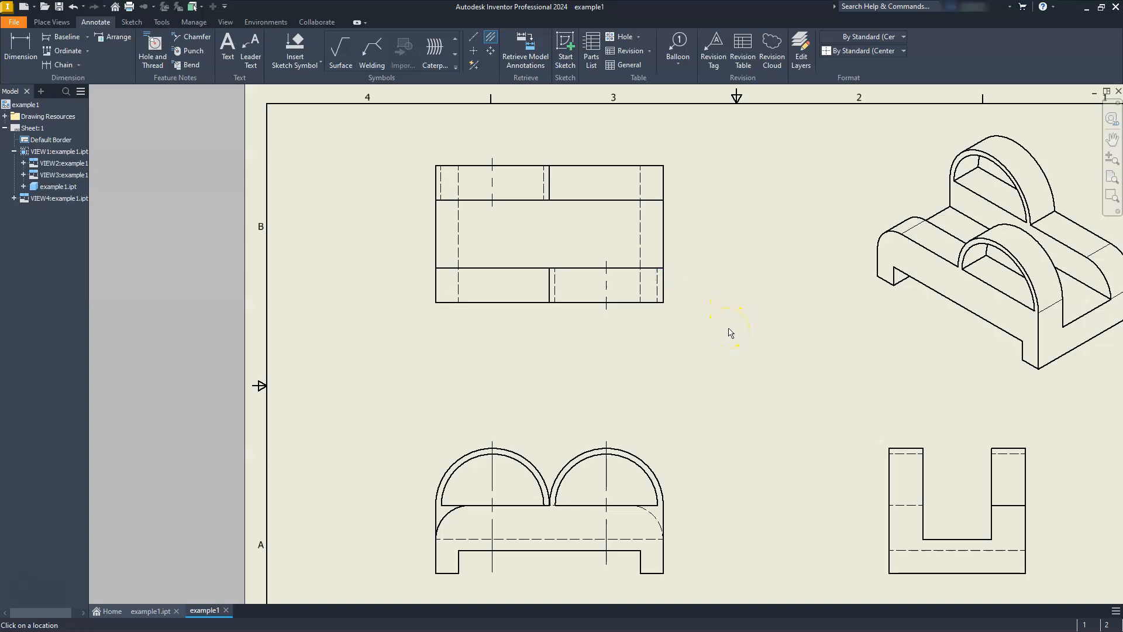
{"action": "key", "text": "Escape"}
Dimension the base's height in the front view, from the foot's underside to the arch's start, placing it left of the view
{"action": "mouse_move", "coordinate": [409, 374]}
{"action": "middle_mouse_down"}
{"action": "mouse_move", "coordinate": [426, 354]}
{"action": "mouse_move", "coordinate": [422, 312]}
{"action": "middle_mouse_up"}
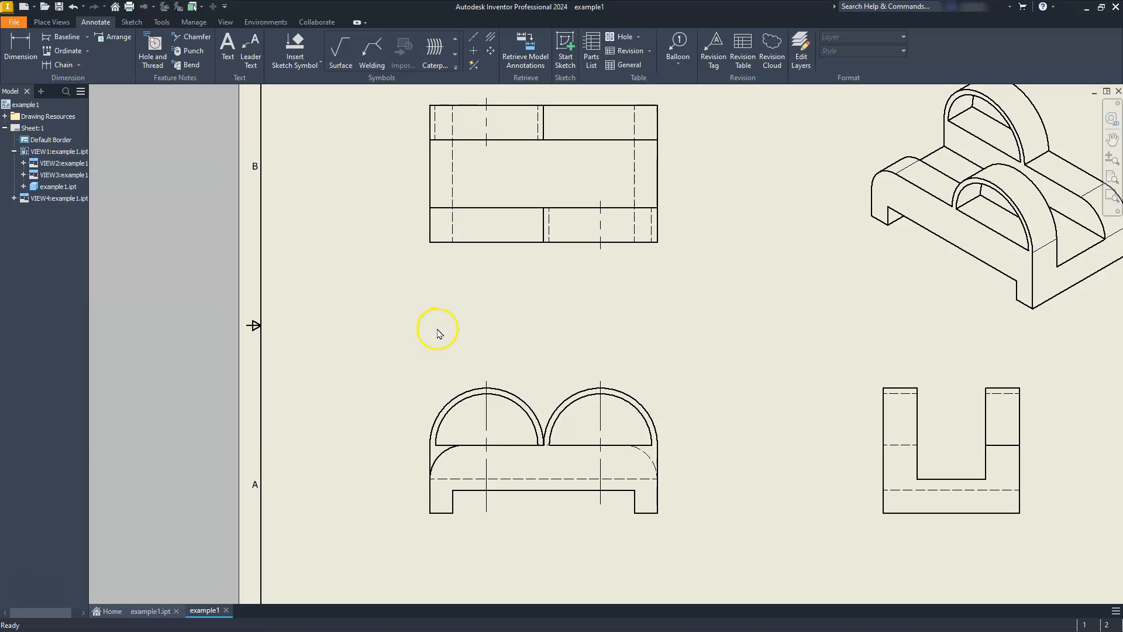
{"action": "left_click", "coordinate": [12, 57]}
{"action": "scroll", "coordinate": [386, 529], "scroll_direction": "up", "scroll_amount": 3}
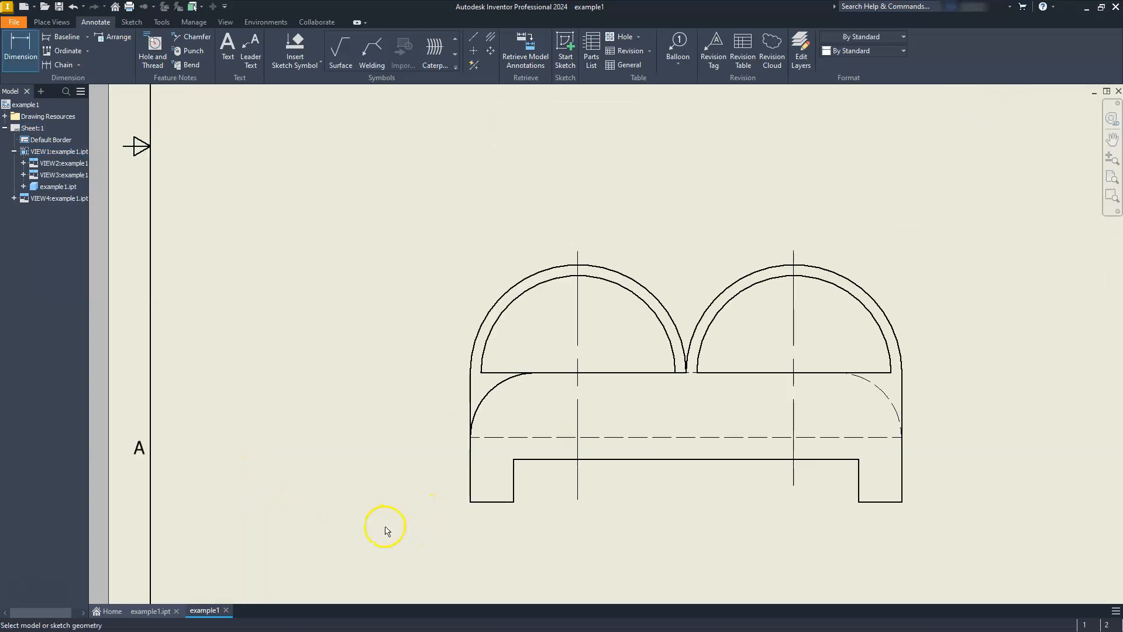
{"action": "mouse_move", "coordinate": [386, 529]}
{"action": "middle_mouse_down"}
{"action": "mouse_move", "coordinate": [409, 494]}
{"action": "mouse_move", "coordinate": [447, 481]}
{"action": "middle_mouse_up"}
{"action": "left_click", "coordinate": [531, 457]}
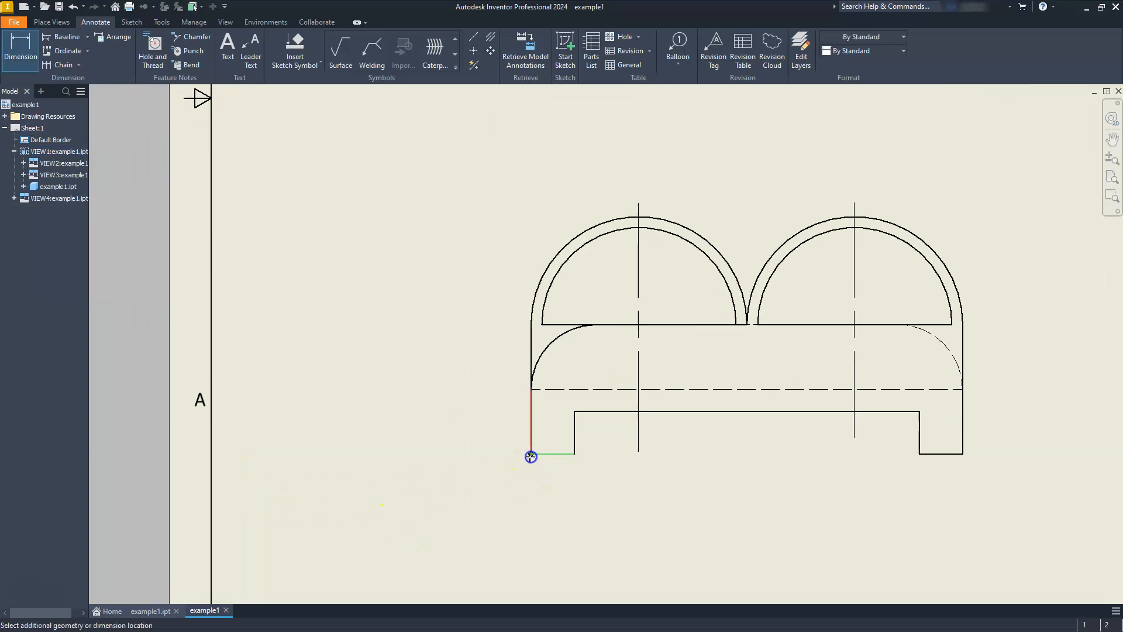
{"action": "left_click", "coordinate": [532, 323]}
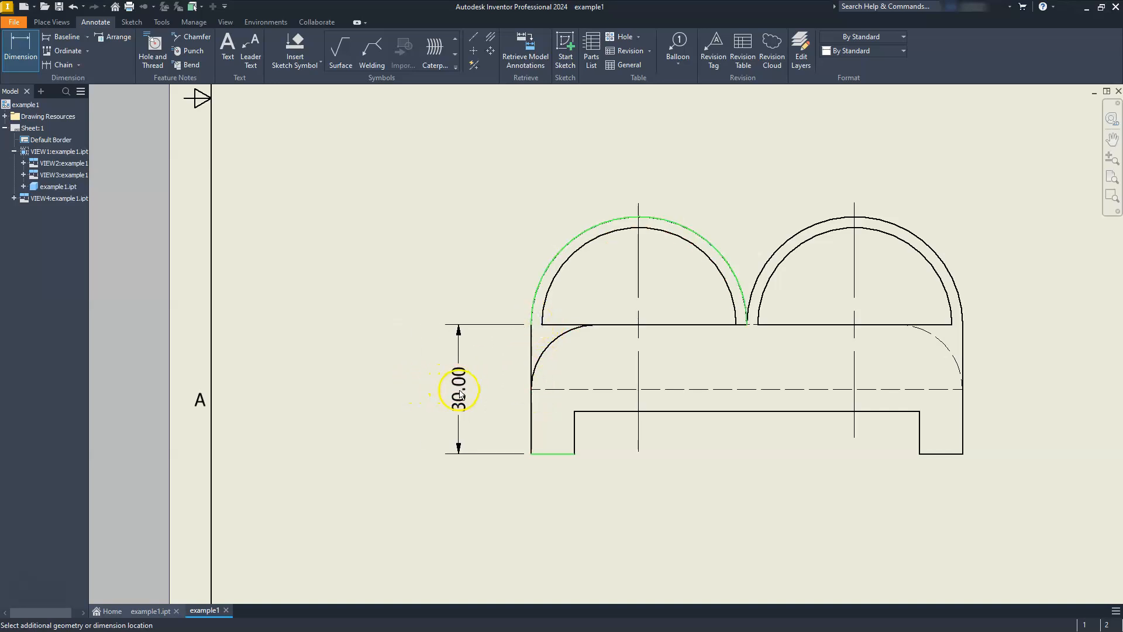
{"action": "left_click", "coordinate": [437, 400]}
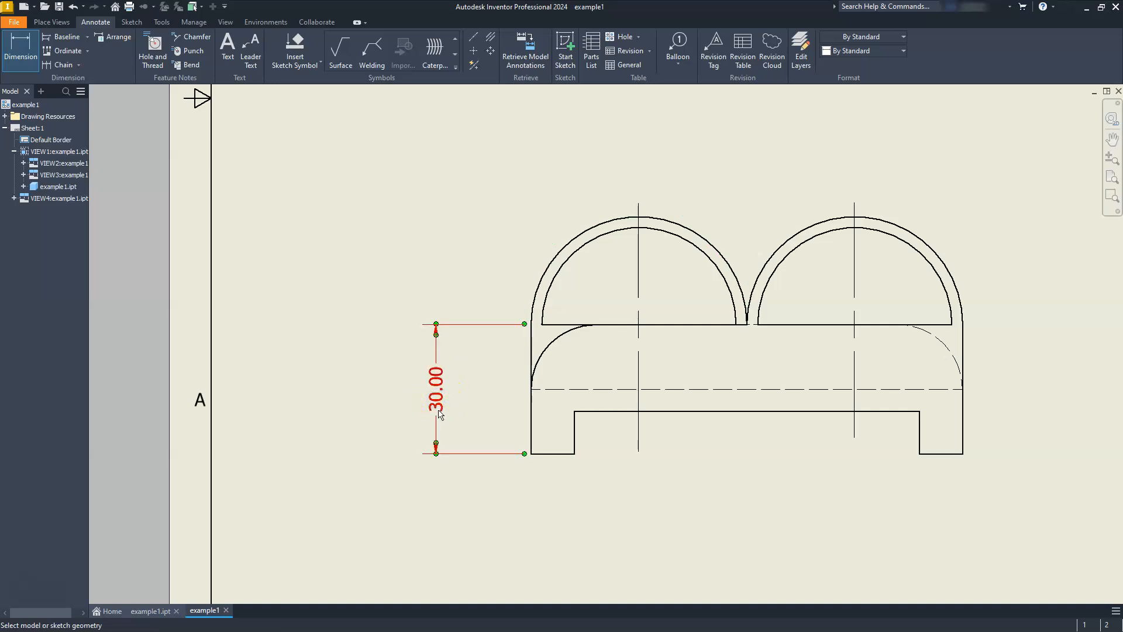
{"action": "left_click", "coordinate": [428, 559]}
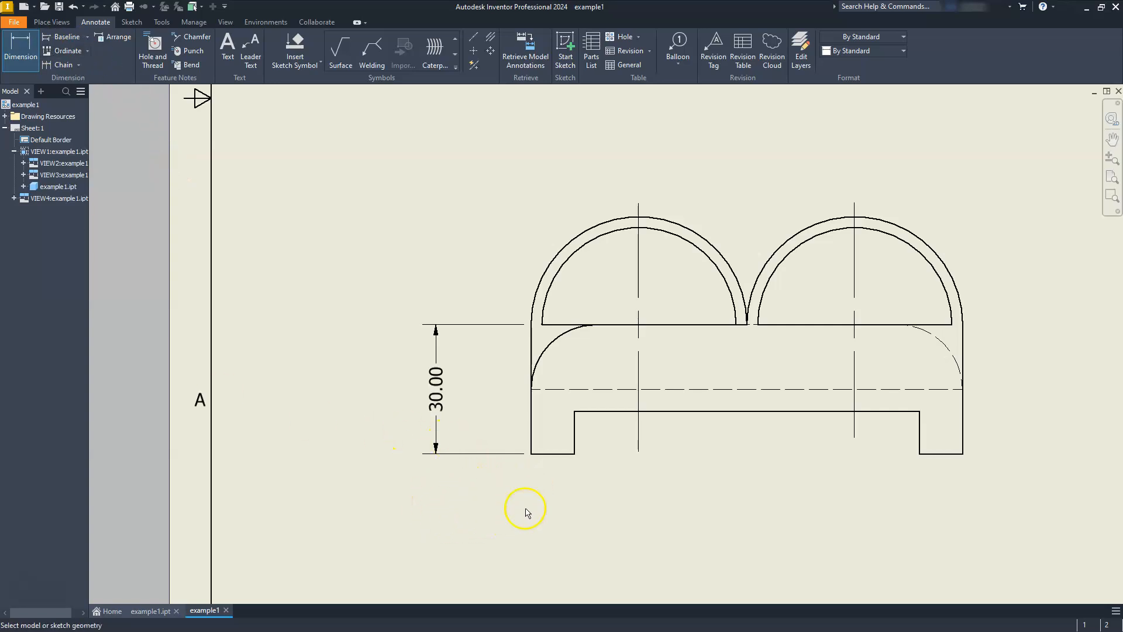
{"action": "left_click", "coordinate": [532, 456]}
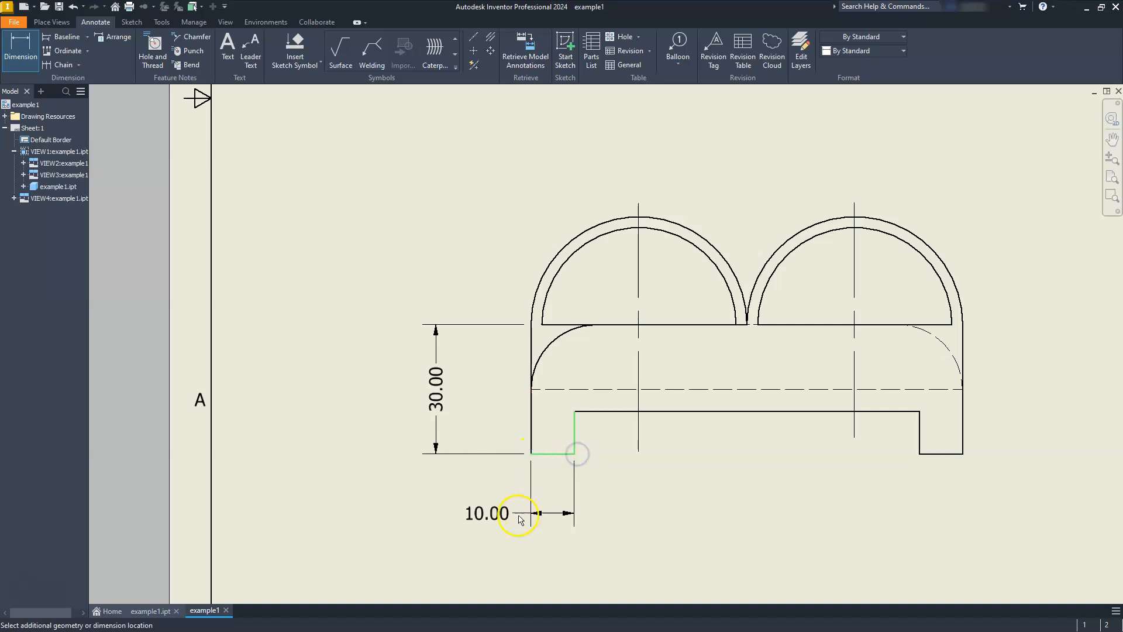
{"action": "key", "text": "Escape"}
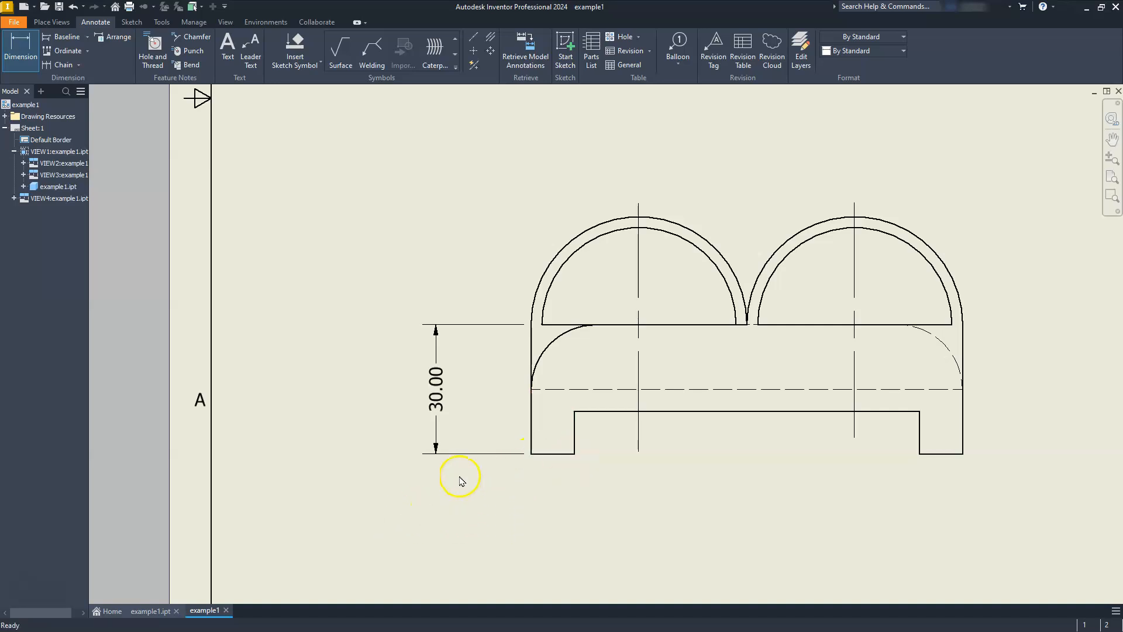
{"action": "left_click", "coordinate": [20, 47]}
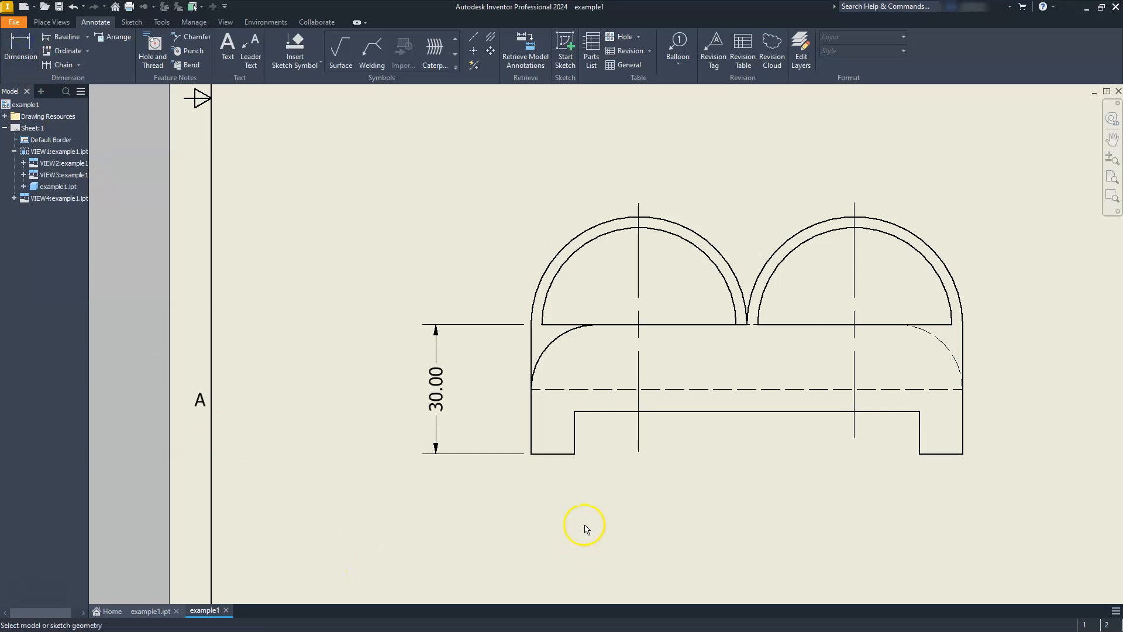
{"action": "key", "text": "d"}
{"action": "left_click", "coordinate": [544, 460]}
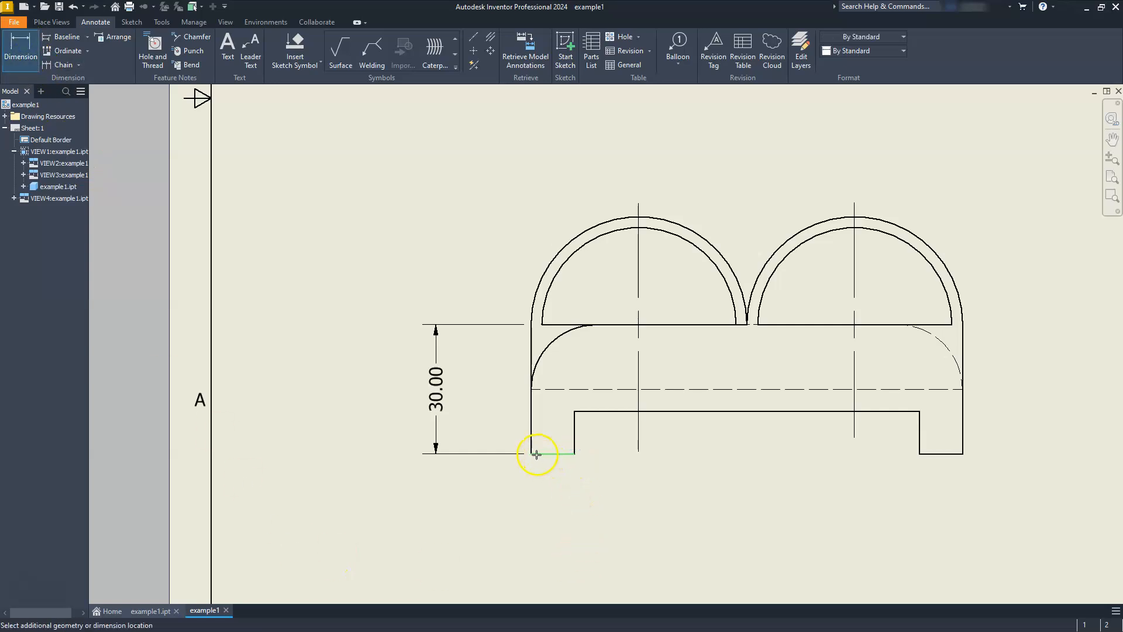
{"action": "left_click", "coordinate": [535, 502]}
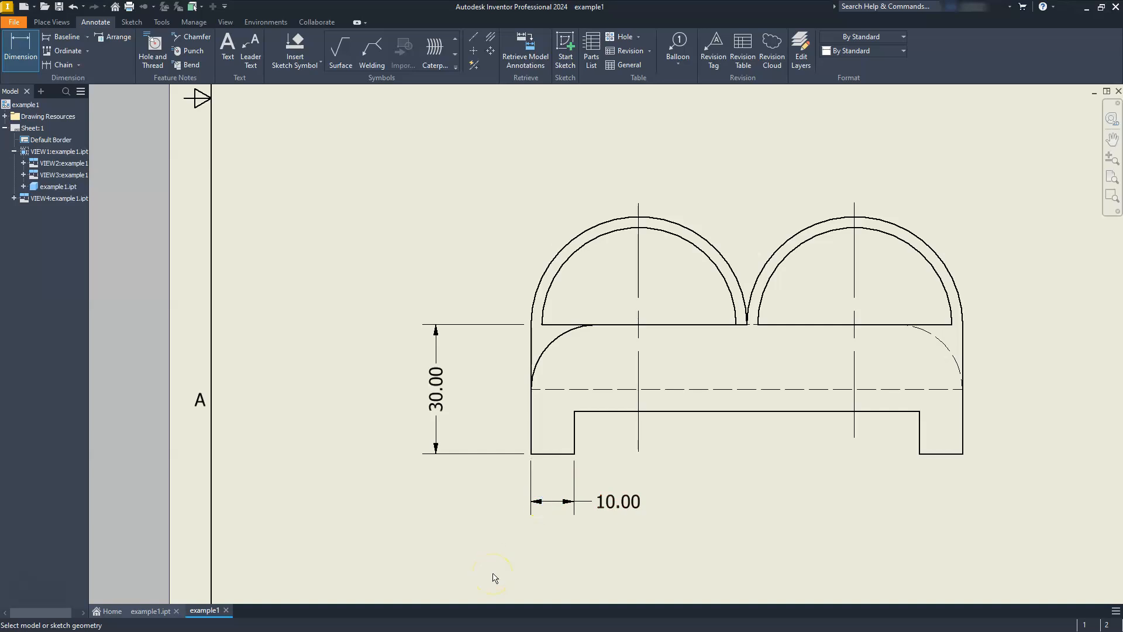
{"action": "left_click", "coordinate": [546, 507]}
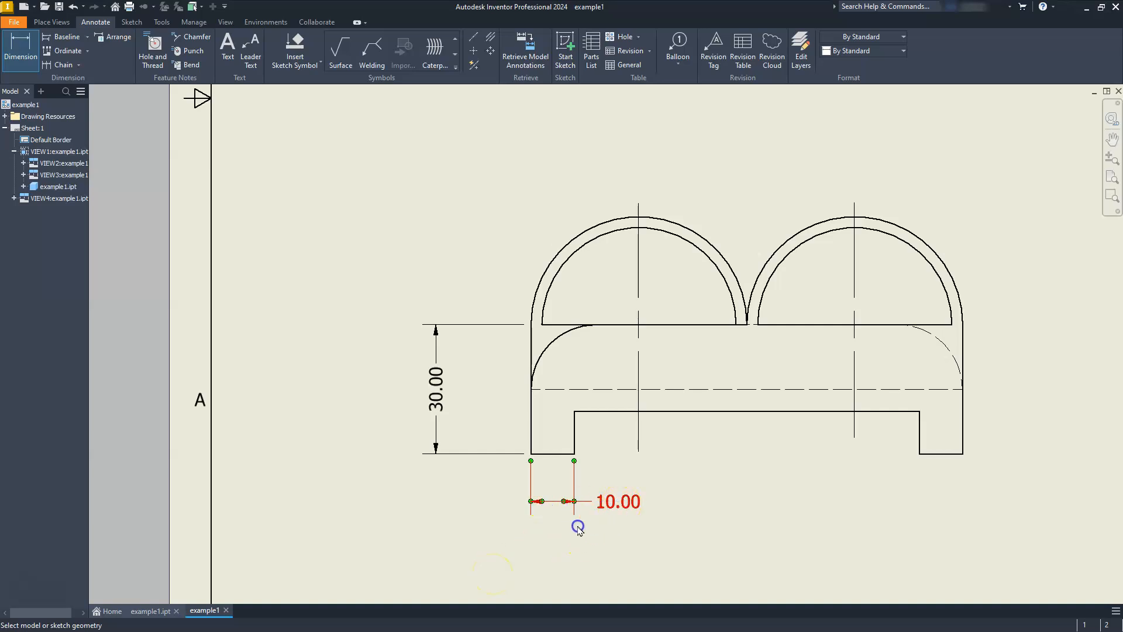
{"action": "left_click_drag", "start_coordinate": [571, 503], "coordinate": [461, 520]}
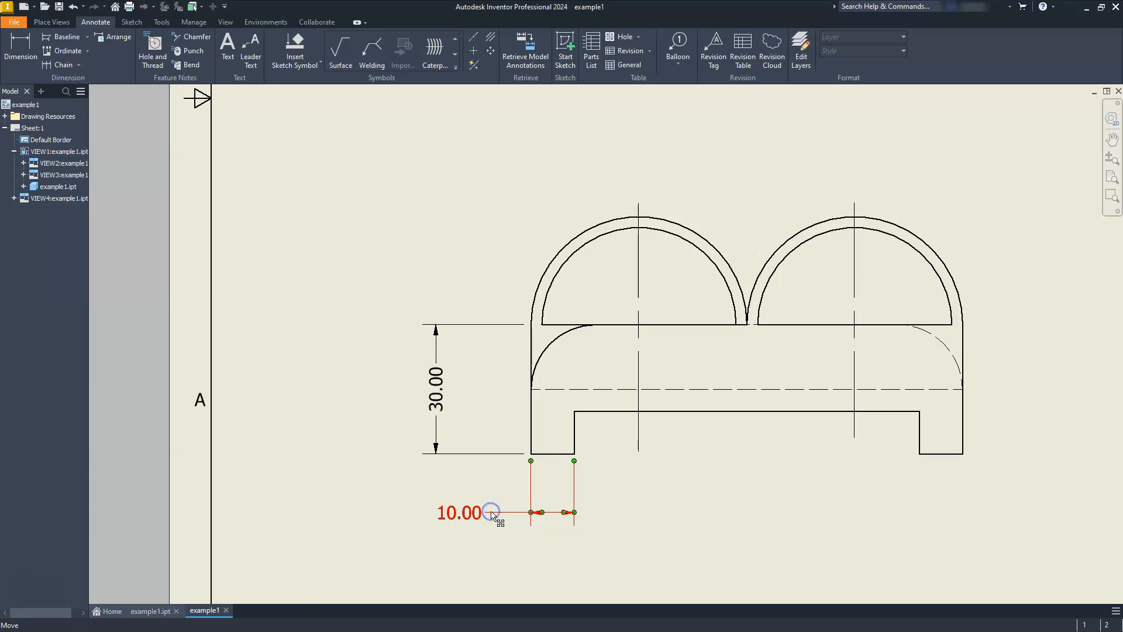
{"action": "key", "text": "Delete"}
Dimension the left foot's width and the gap between the two feet, aligned in one row below the front view
{"action": "left_click", "coordinate": [21, 52]}
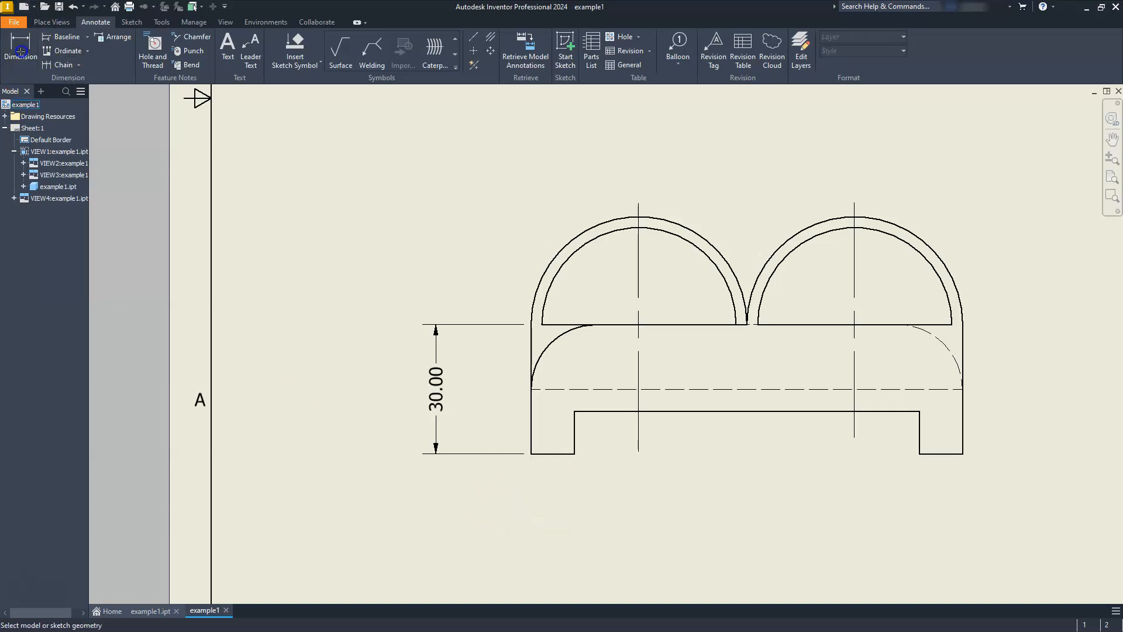
{"action": "left_click", "coordinate": [531, 455]}
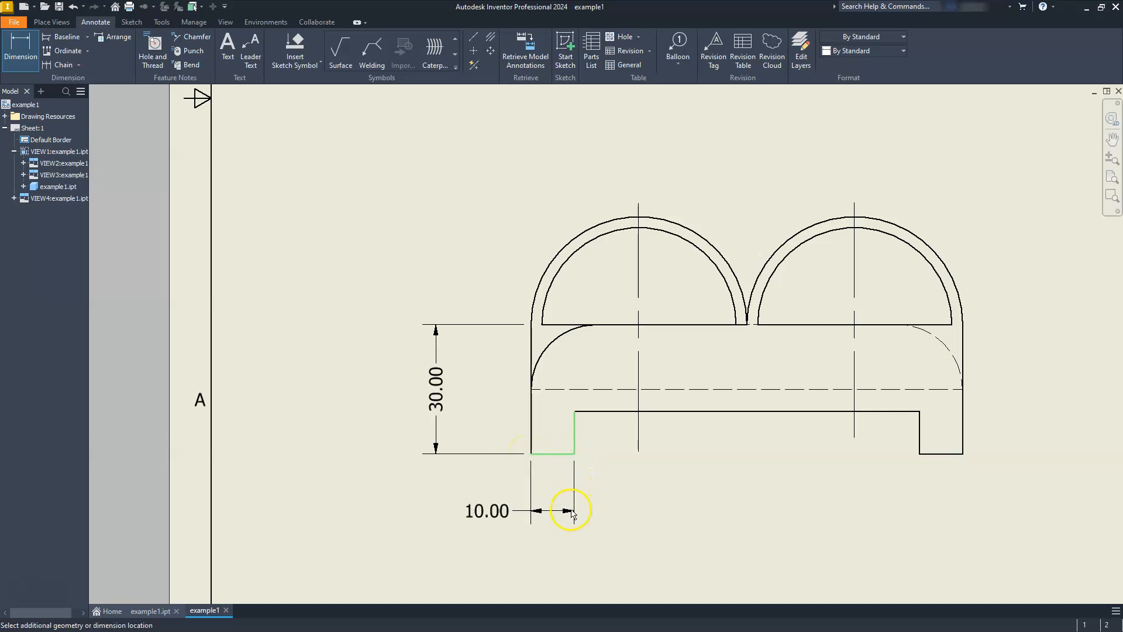
{"action": "left_click", "coordinate": [572, 514]}
{"action": "left_click", "coordinate": [584, 488]}
{"action": "left_click", "coordinate": [575, 454]}
{"action": "left_click", "coordinate": [921, 455]}
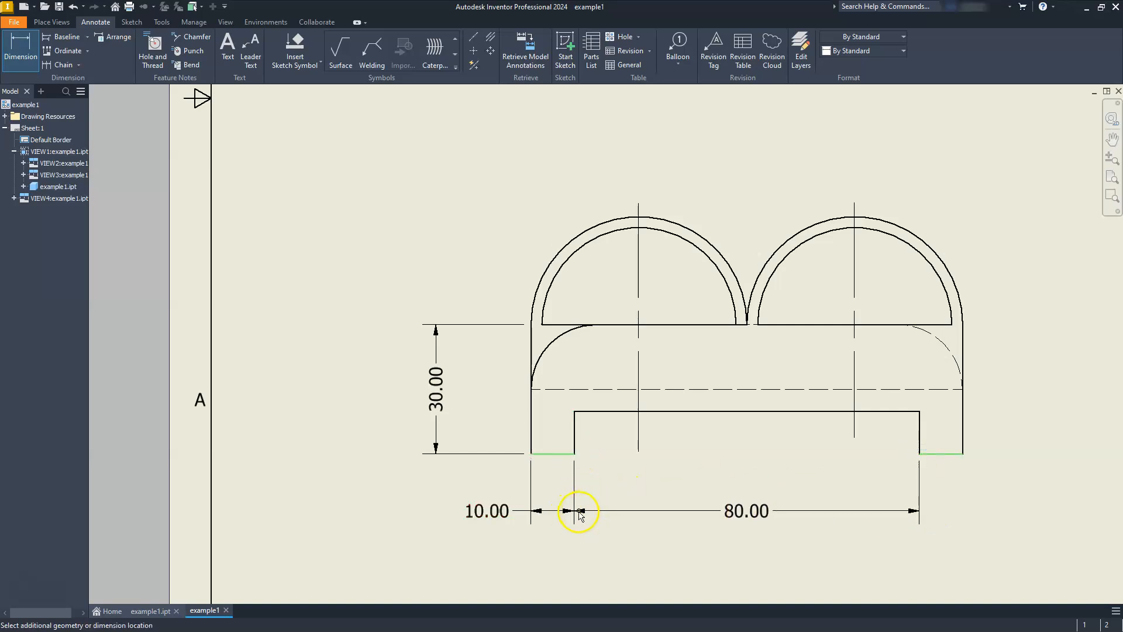
{"action": "left_click", "coordinate": [658, 511]}
Dimension the right foot's height in the front view, placing the dimension to the right of the part
{"action": "middle_click_drag", "start_coordinate": [766, 500], "coordinate": [470, 508]}
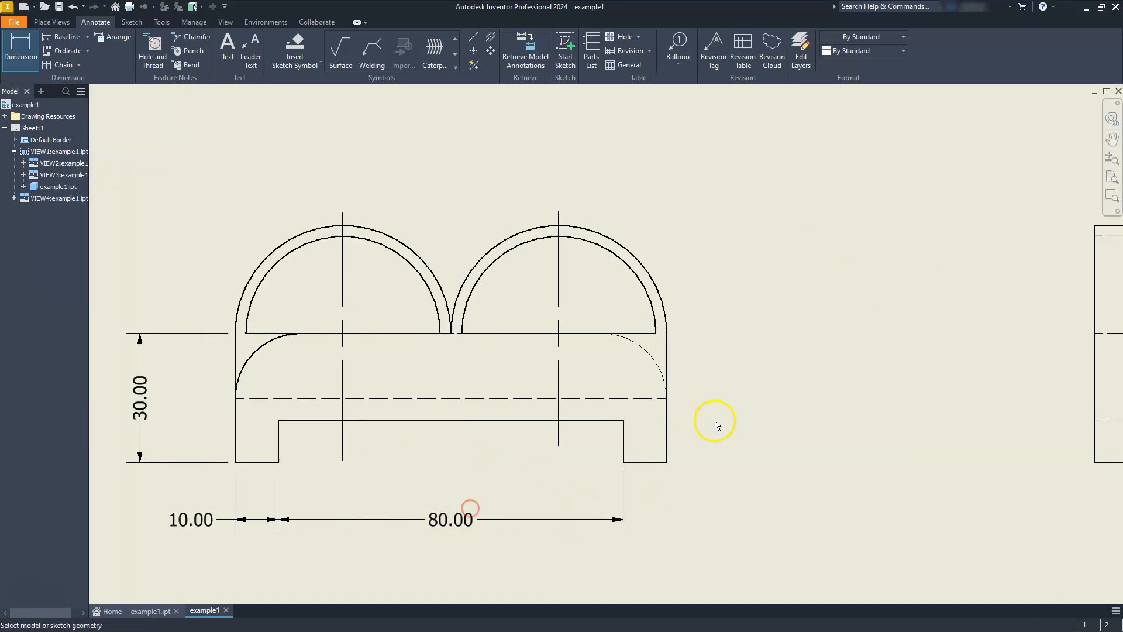
{"action": "left_click", "coordinate": [669, 465]}
{"action": "left_click", "coordinate": [624, 422]}
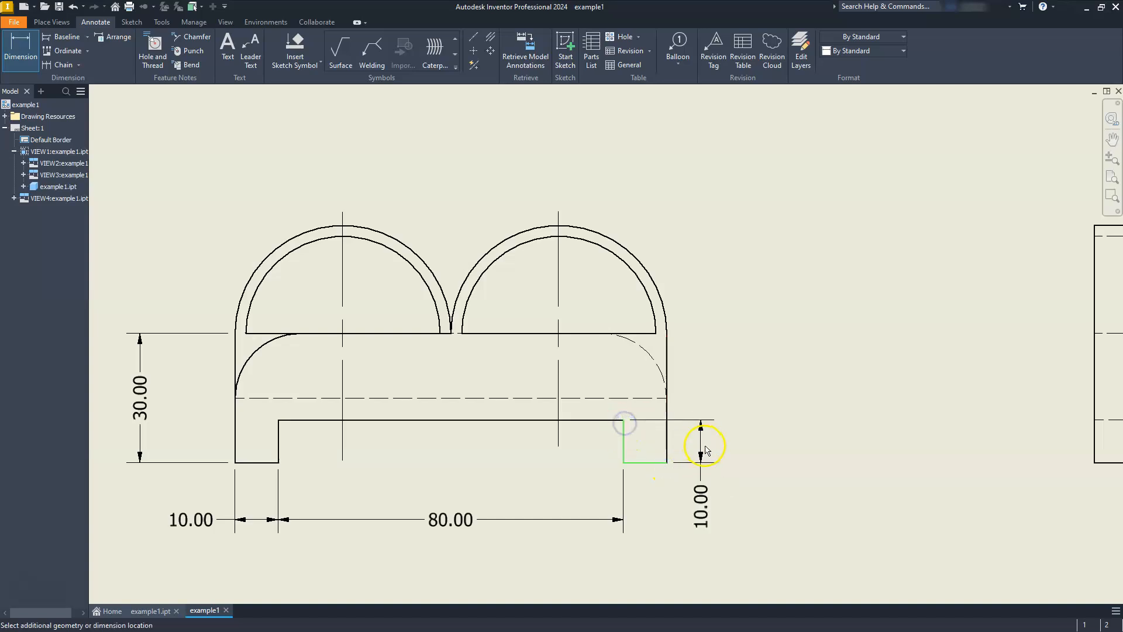
{"action": "left_click", "coordinate": [708, 452]}
Dimension the horizontal distance from each outer side to its arch's center line, aligned in one row above the front view
{"action": "scroll", "coordinate": [713, 456], "scroll_direction": "up", "scroll_amount": 5}
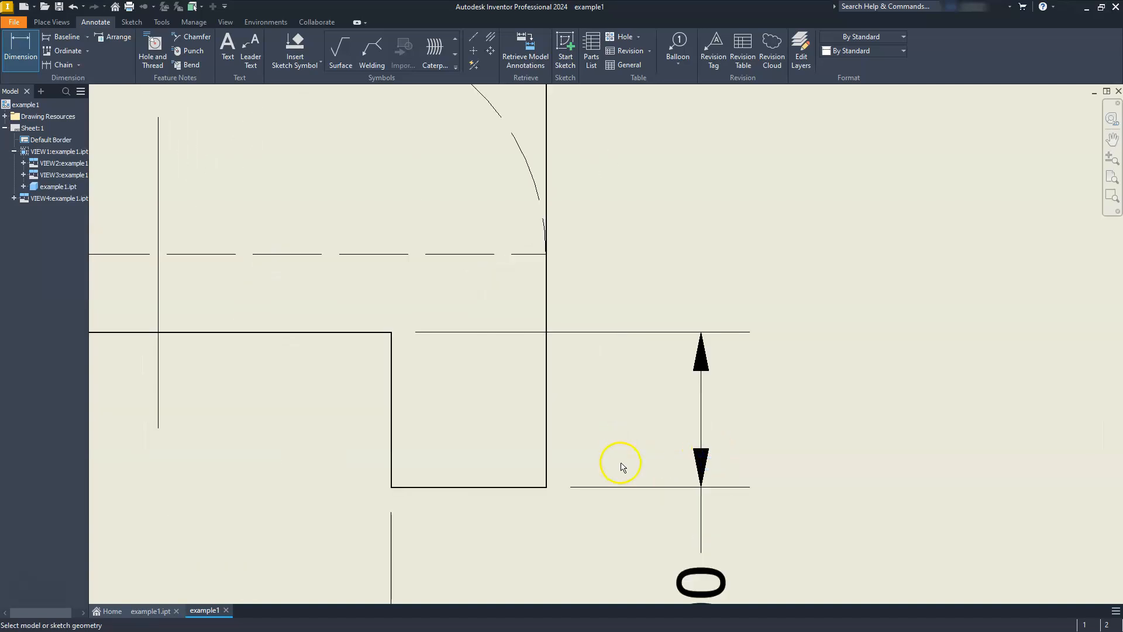
{"action": "scroll", "coordinate": [622, 466], "scroll_direction": "down", "scroll_amount": 5}
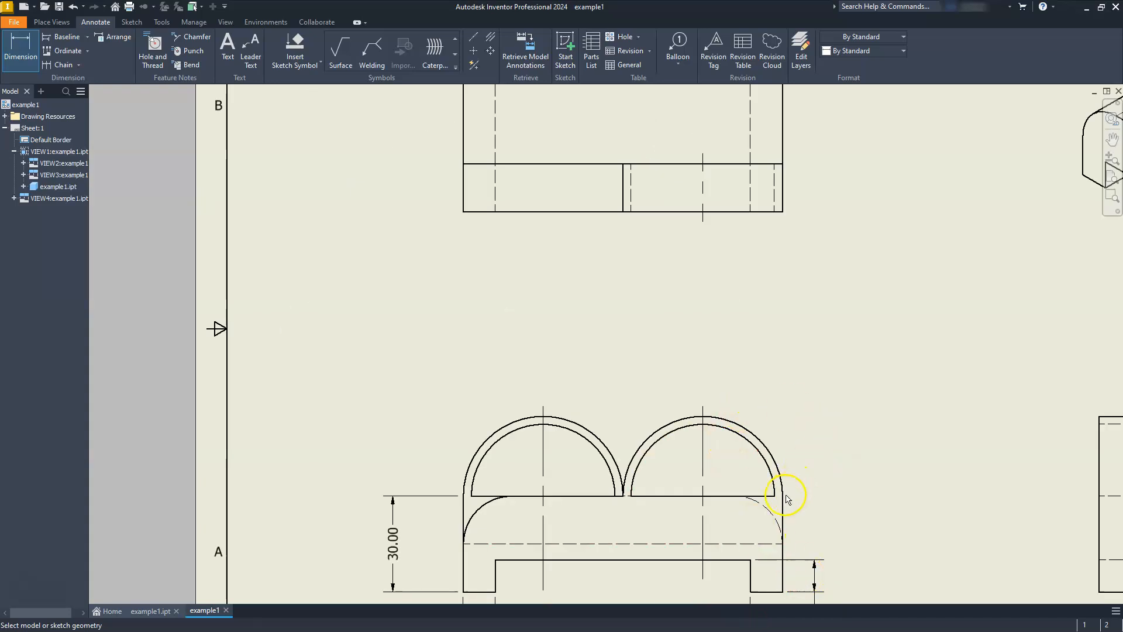
{"action": "left_click", "coordinate": [784, 494]}
{"action": "left_click", "coordinate": [703, 408]}
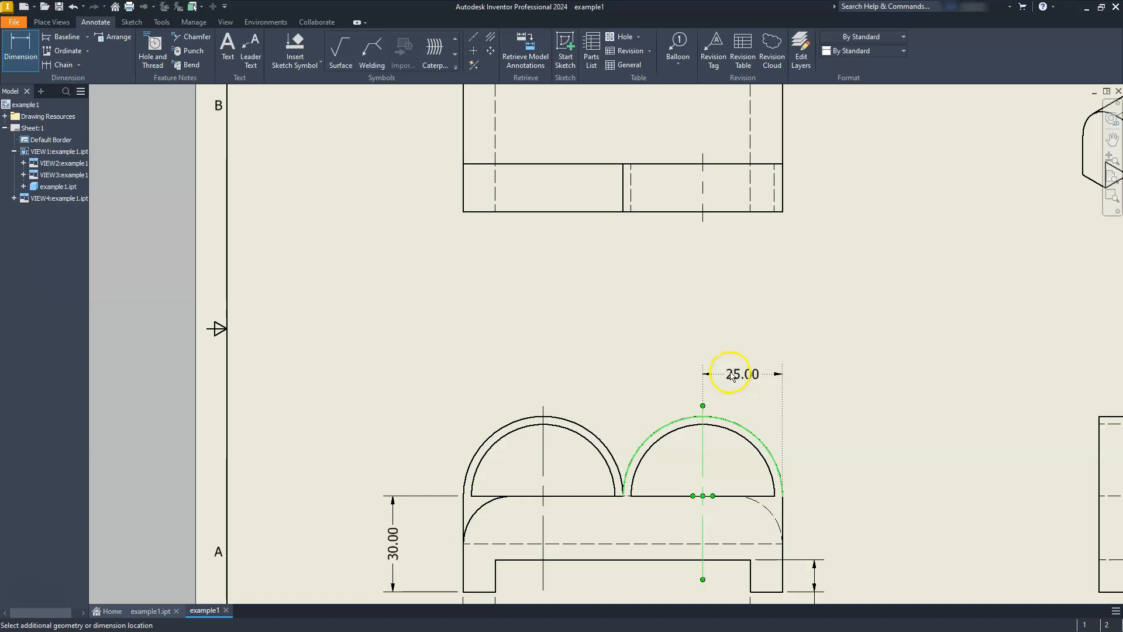
{"action": "left_click", "coordinate": [733, 358]}
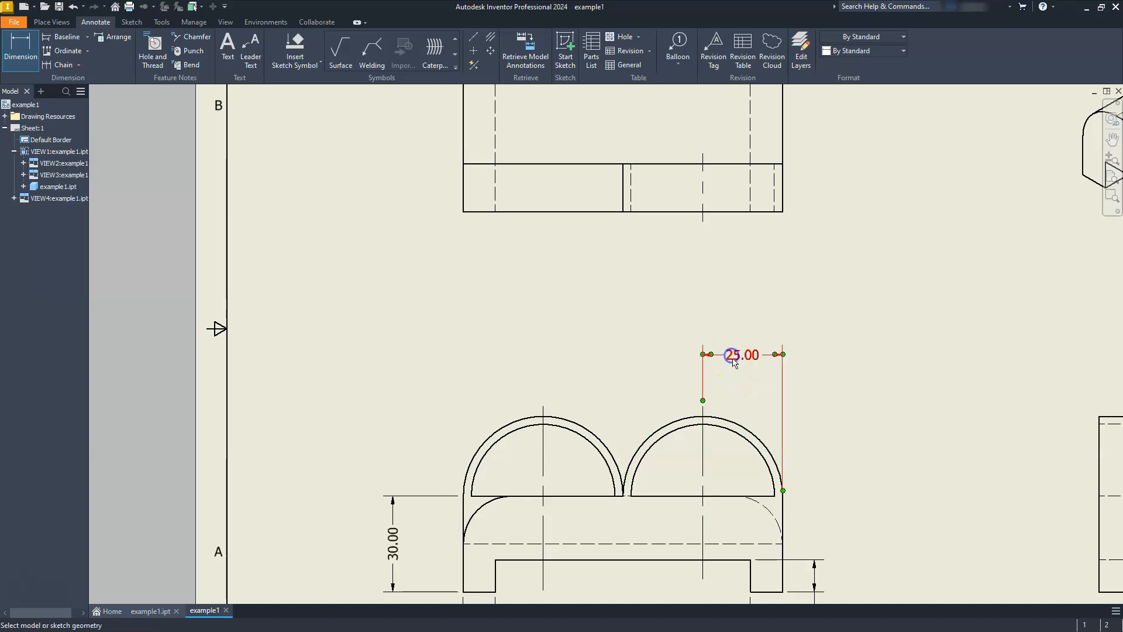
{"action": "left_click", "coordinate": [465, 502]}
{"action": "left_click", "coordinate": [544, 406]}
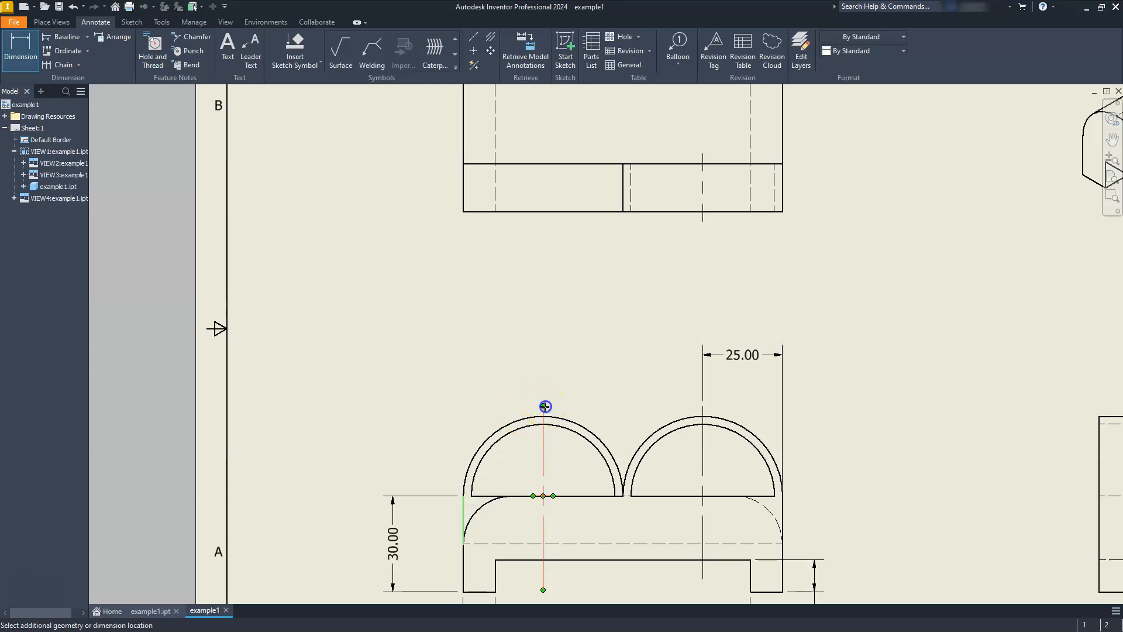
{"action": "left_click", "coordinate": [576, 354]}
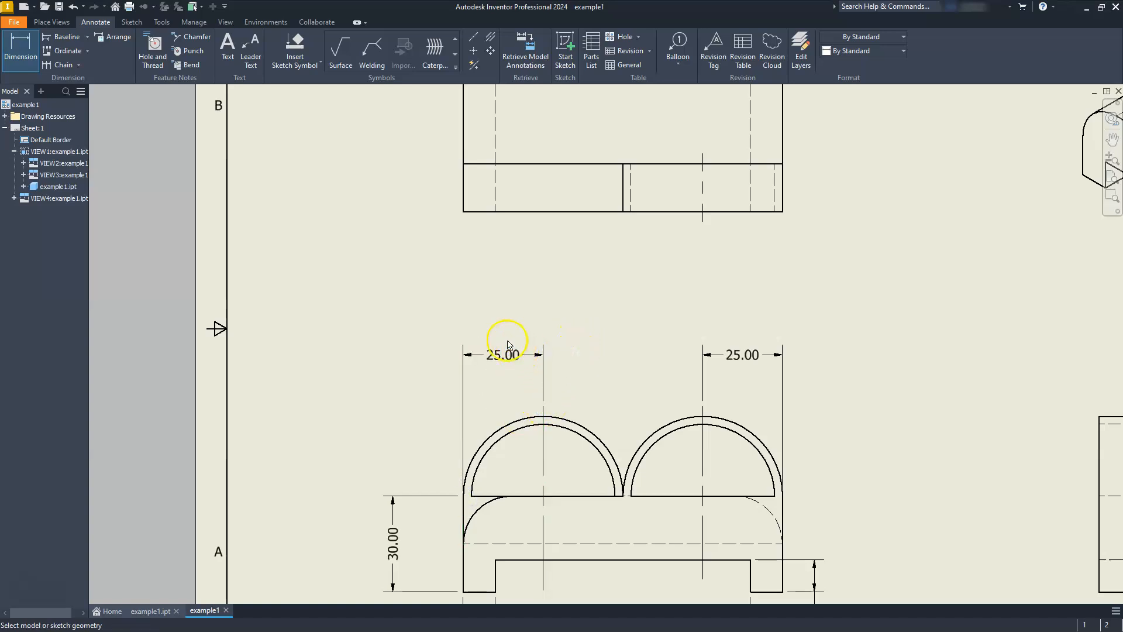
{"action": "middle_click_drag", "start_coordinate": [767, 418], "coordinate": [497, 413]}
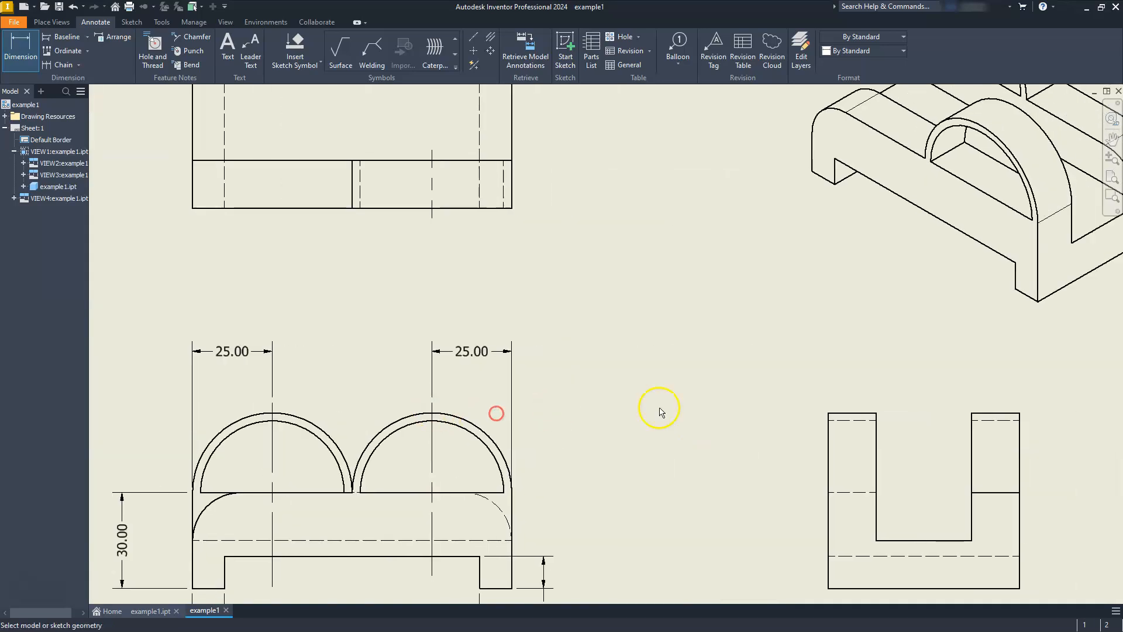
{"action": "middle_click_drag", "start_coordinate": [913, 410], "coordinate": [795, 394]}
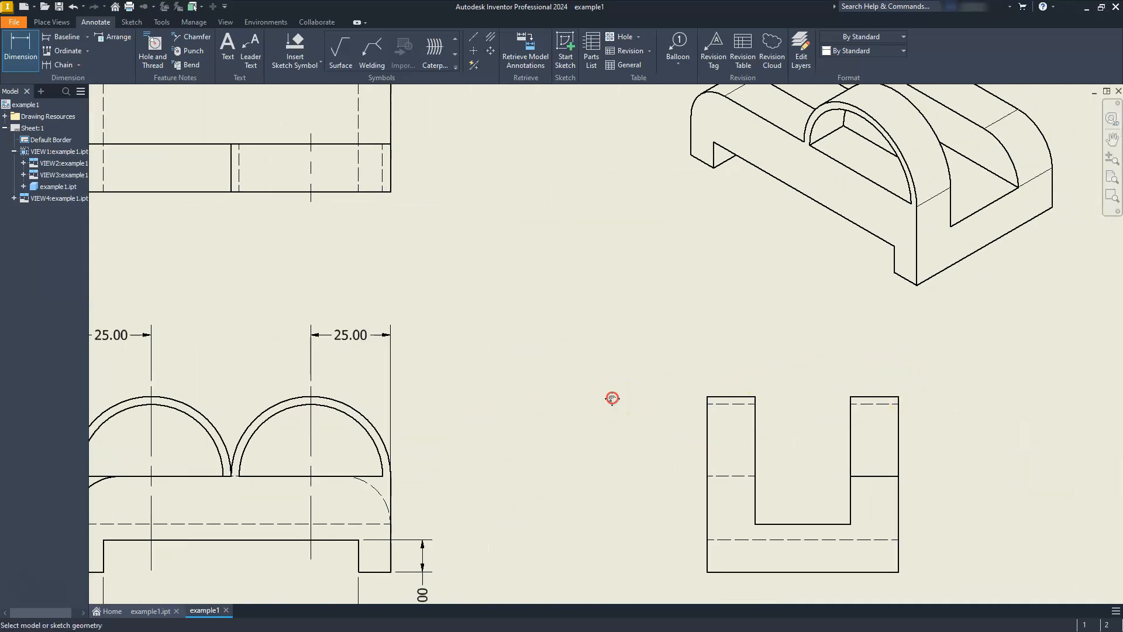
{"action": "middle_click_drag", "start_coordinate": [612, 398], "coordinate": [802, 304]}
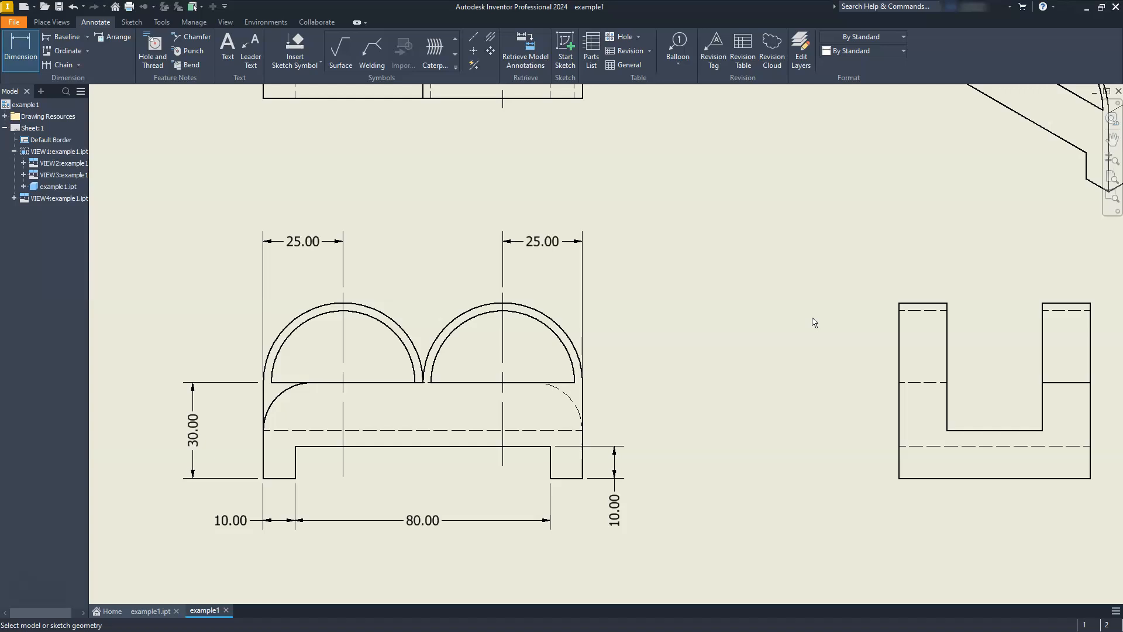
{"action": "middle_click_drag", "start_coordinate": [854, 430], "coordinate": [785, 454]}
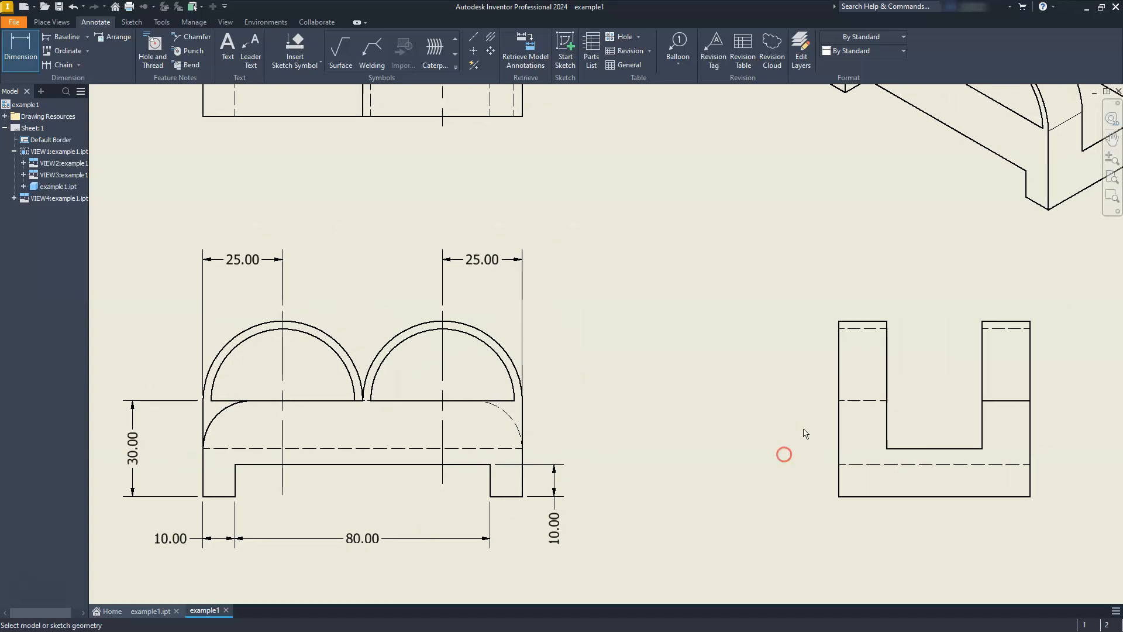
Open the right arch's 25 mm dimension for editing and enable editing of dimensions when created
{"action": "key", "text": "Escape"}
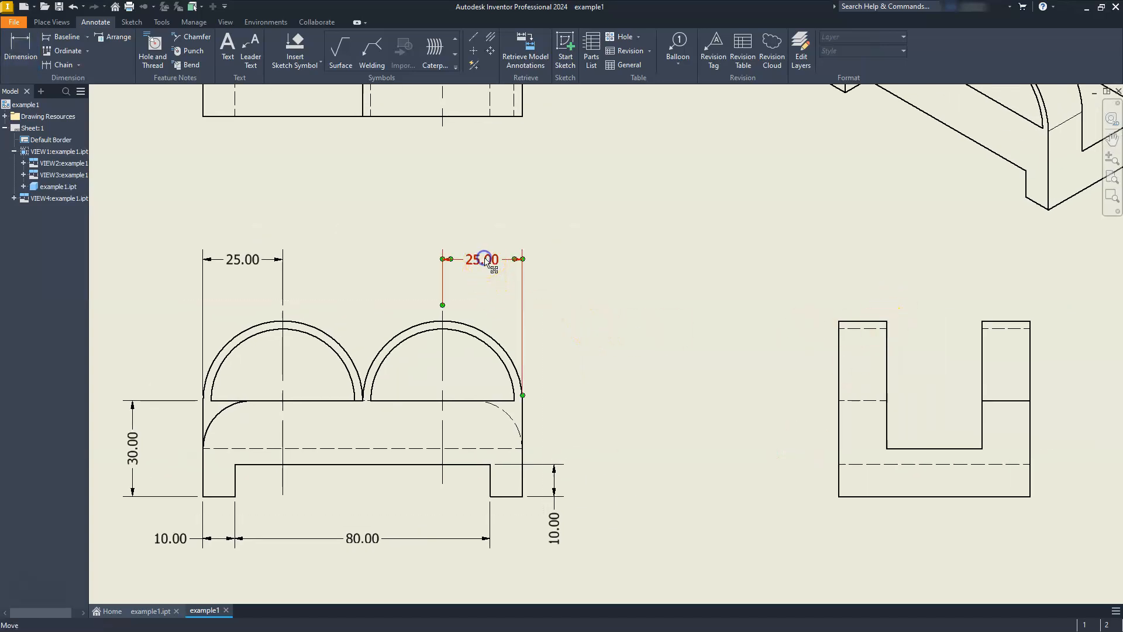
{"action": "left_click", "coordinate": [476, 267]}
{"action": "double_click", "coordinate": [480, 269]}
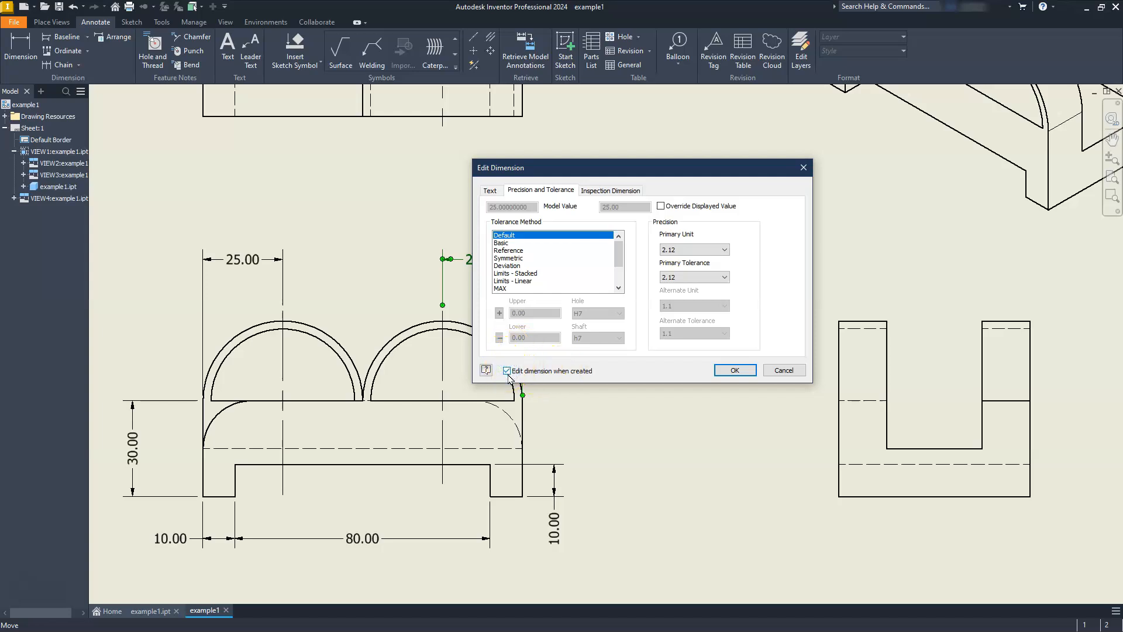
{"action": "left_click", "coordinate": [733, 370]}
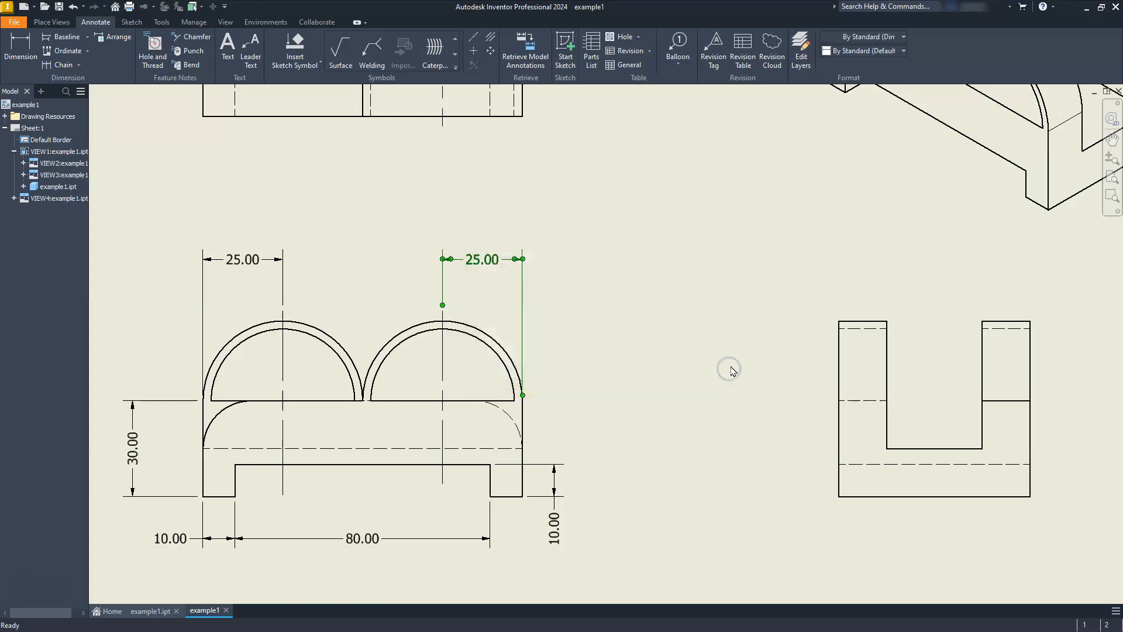
Dimension the channel's width in the side view, placing it above the part with default tolerance and precision
{"action": "left_click", "coordinate": [8, 38]}
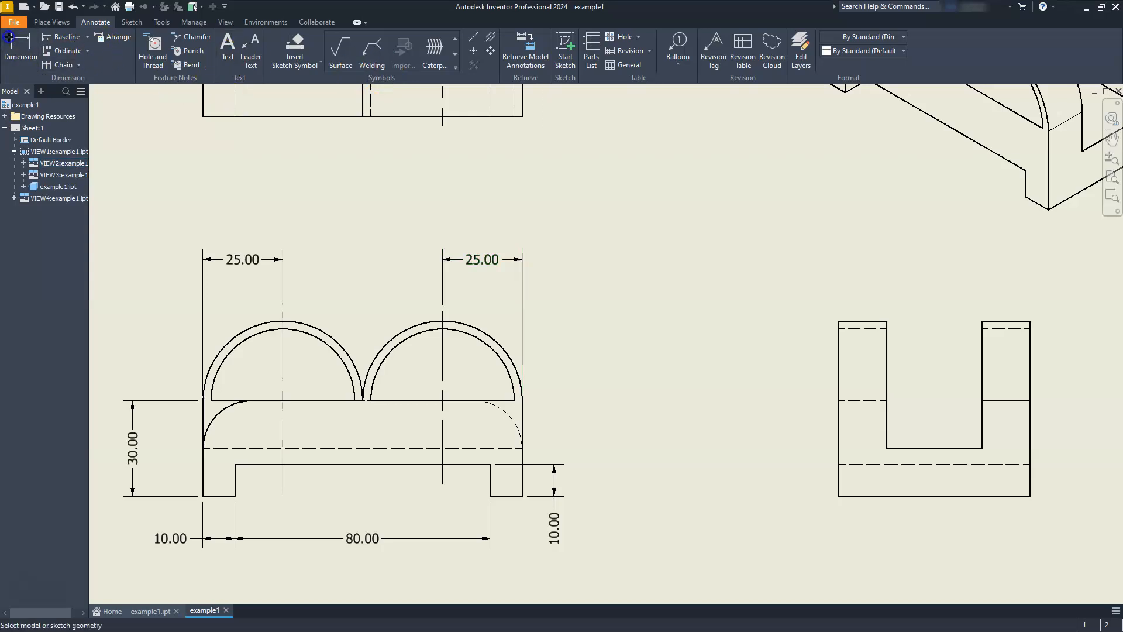
{"action": "left_click", "coordinate": [887, 321]}
{"action": "left_click", "coordinate": [985, 320]}
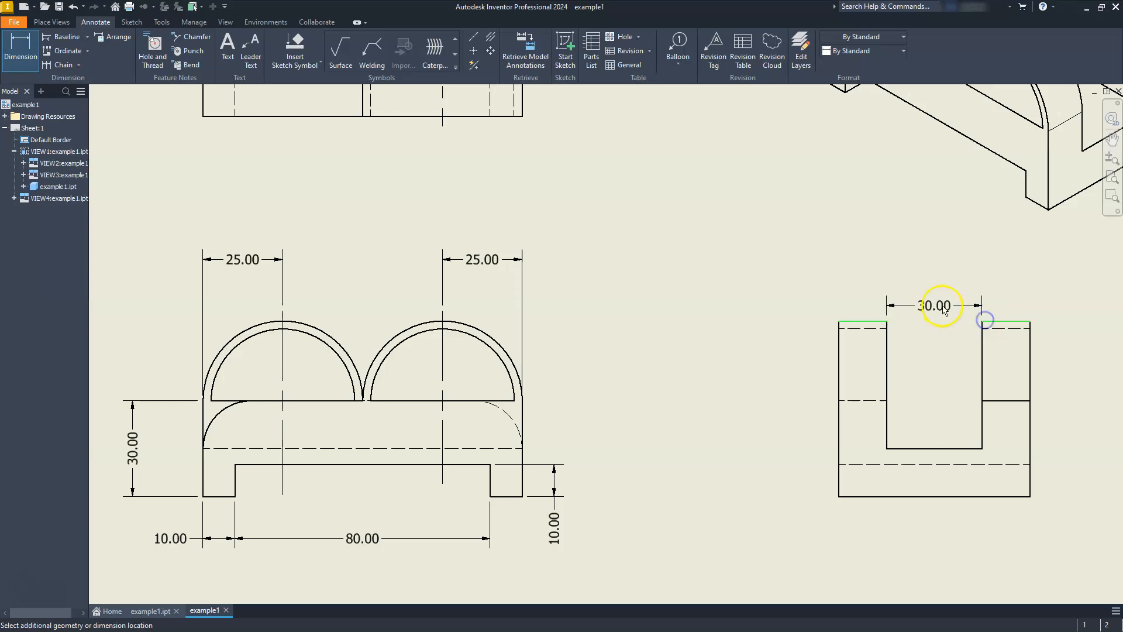
{"action": "left_click", "coordinate": [906, 304]}
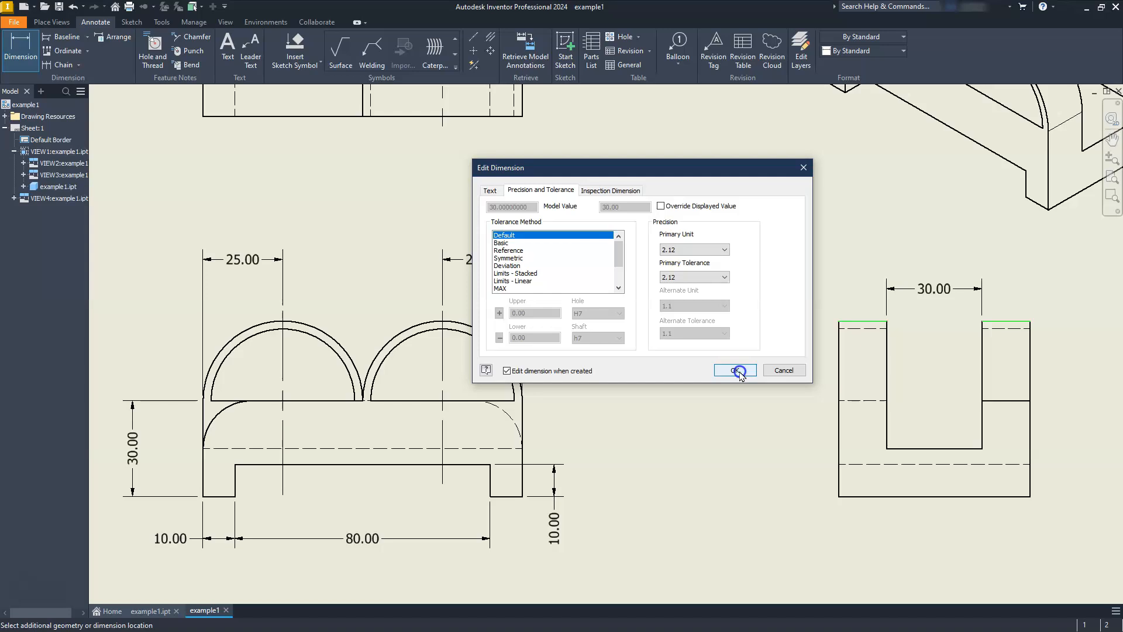
{"action": "left_click", "coordinate": [737, 370]}
Dimension the right wall's thickness in line with the channel width, and turn off editing of dimensions when created
{"action": "middle_click_drag", "start_coordinate": [915, 359], "coordinate": [640, 356]}
{"action": "left_click", "coordinate": [768, 316]}
{"action": "left_click", "coordinate": [722, 318]}
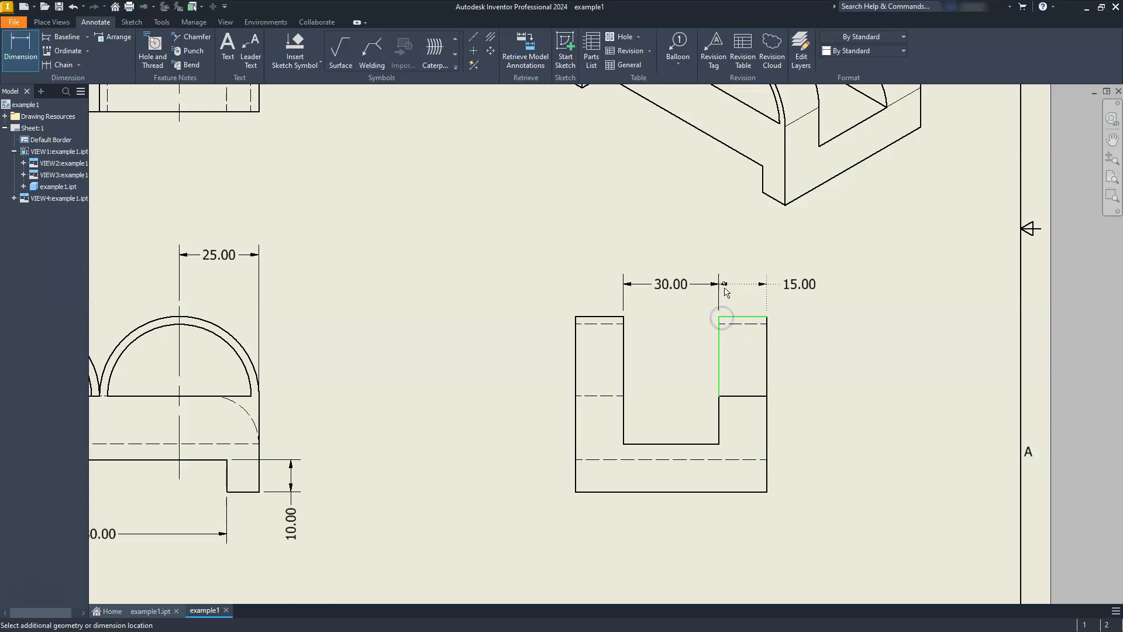
{"action": "left_click", "coordinate": [780, 369]}
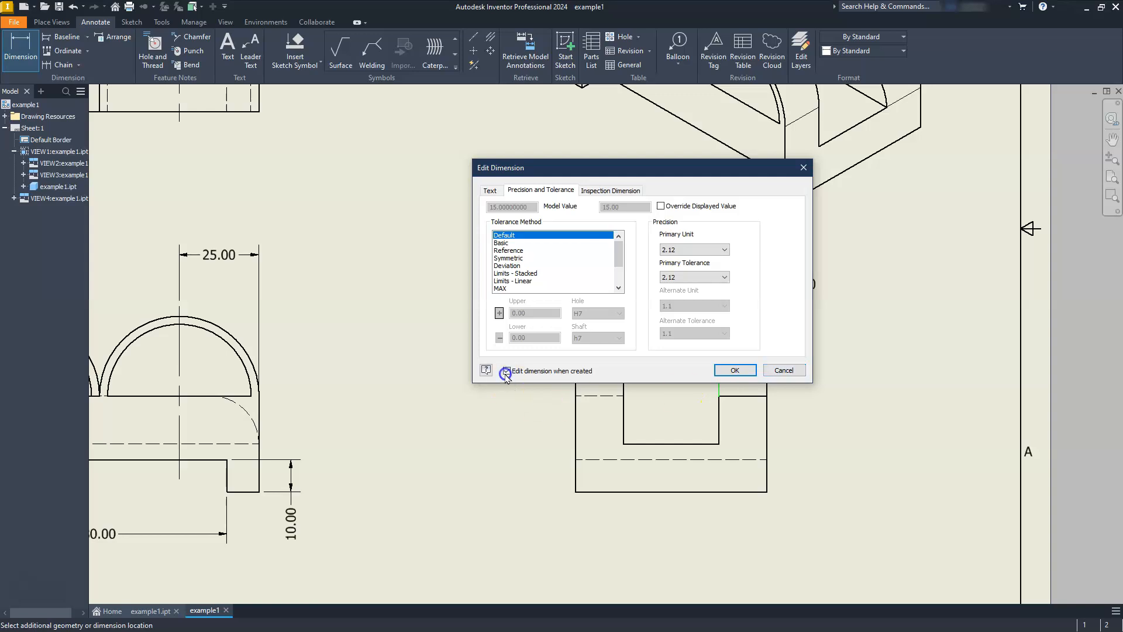
{"action": "left_click", "coordinate": [506, 372]}
{"action": "left_click", "coordinate": [738, 369]}
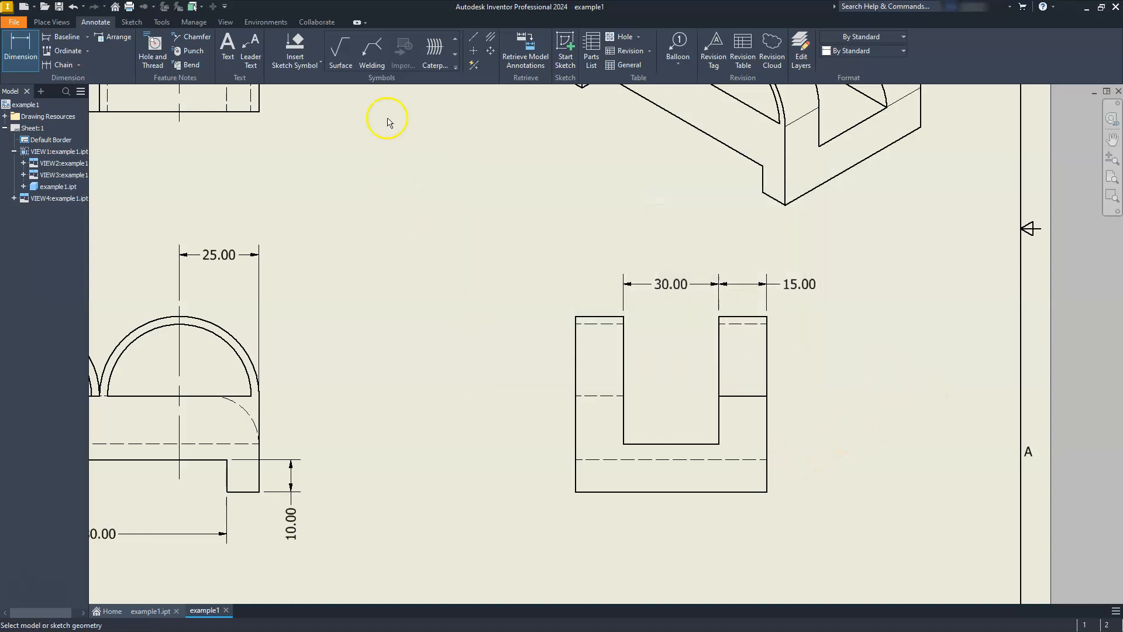
Dimension the channel floor's height and the overall height in the side view, both to the right of the part
{"action": "left_click", "coordinate": [16, 61]}
{"action": "left_click", "coordinate": [767, 491]}
{"action": "left_click", "coordinate": [719, 444]}
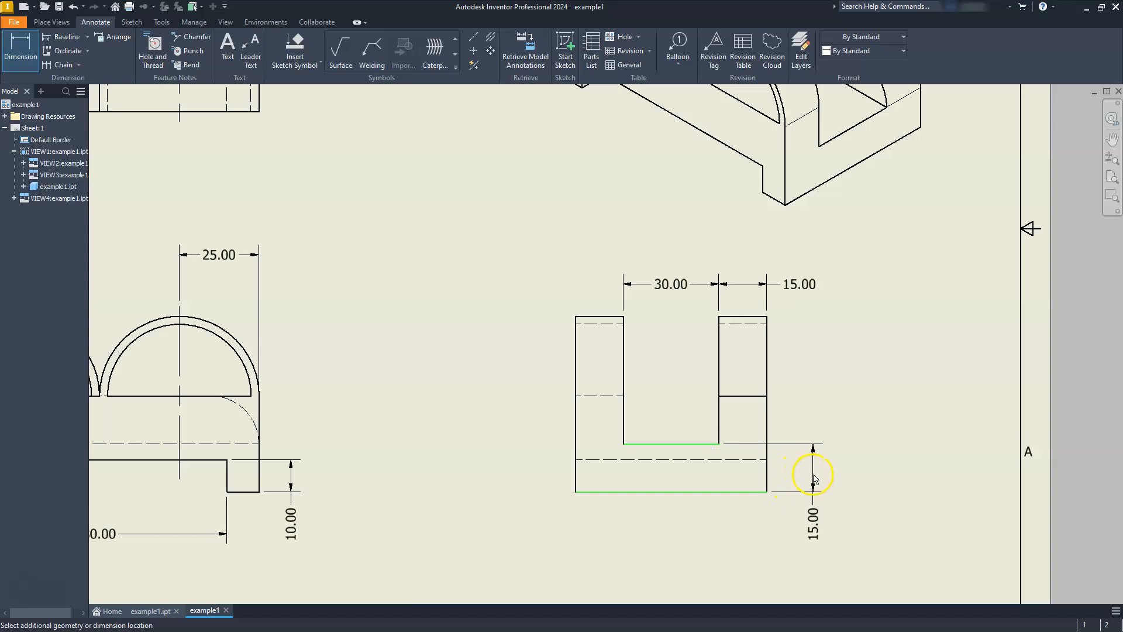
{"action": "left_click", "coordinate": [817, 475]}
{"action": "left_click", "coordinate": [762, 495]}
{"action": "left_click", "coordinate": [766, 493]}
{"action": "left_click", "coordinate": [767, 316]}
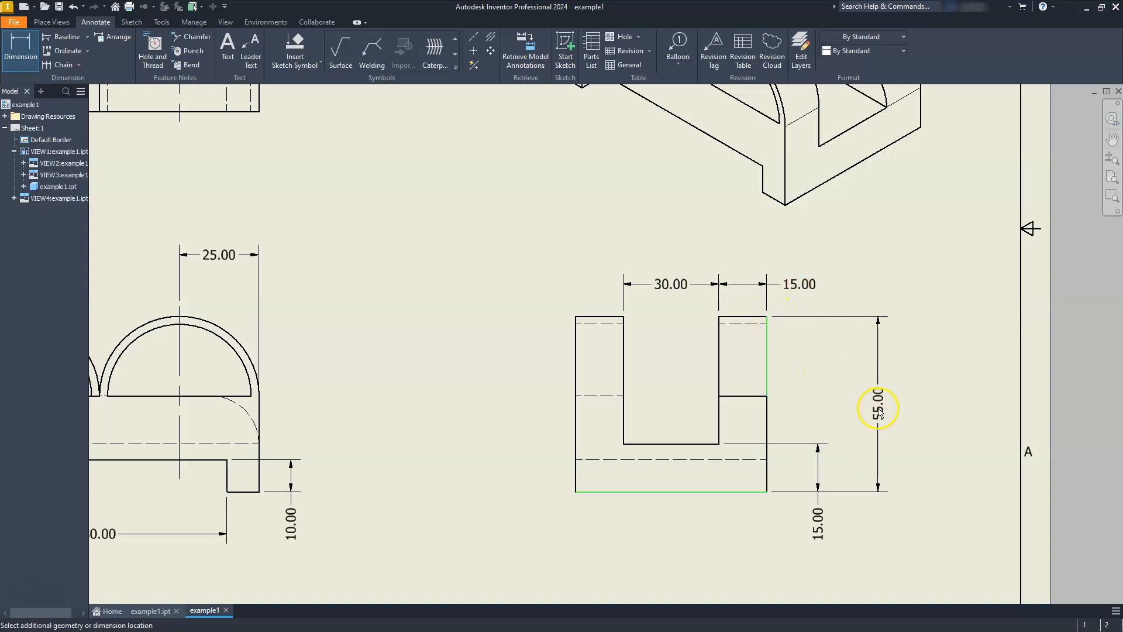
{"action": "left_click", "coordinate": [855, 412]}
Dimension the overall depth left of the top view and the overall length above it
{"action": "scroll", "coordinate": [895, 464], "scroll_direction": "down", "scroll_amount": 10}
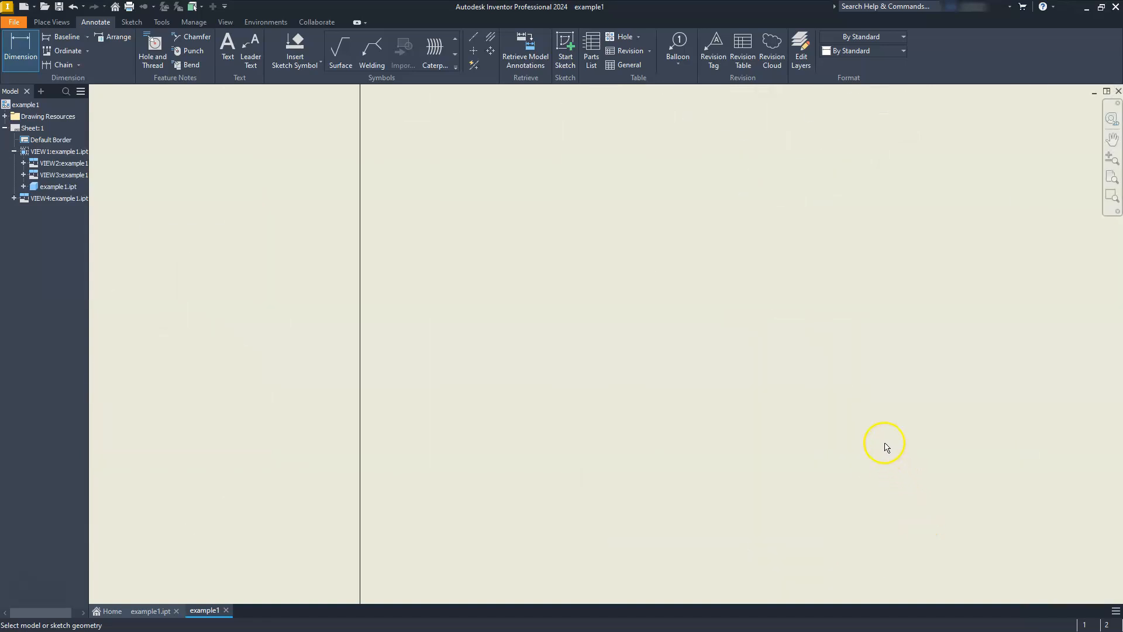
{"action": "scroll", "coordinate": [886, 447], "scroll_direction": "up", "scroll_amount": 10}
{"action": "scroll", "coordinate": [721, 425], "scroll_direction": "down", "scroll_amount": 5}
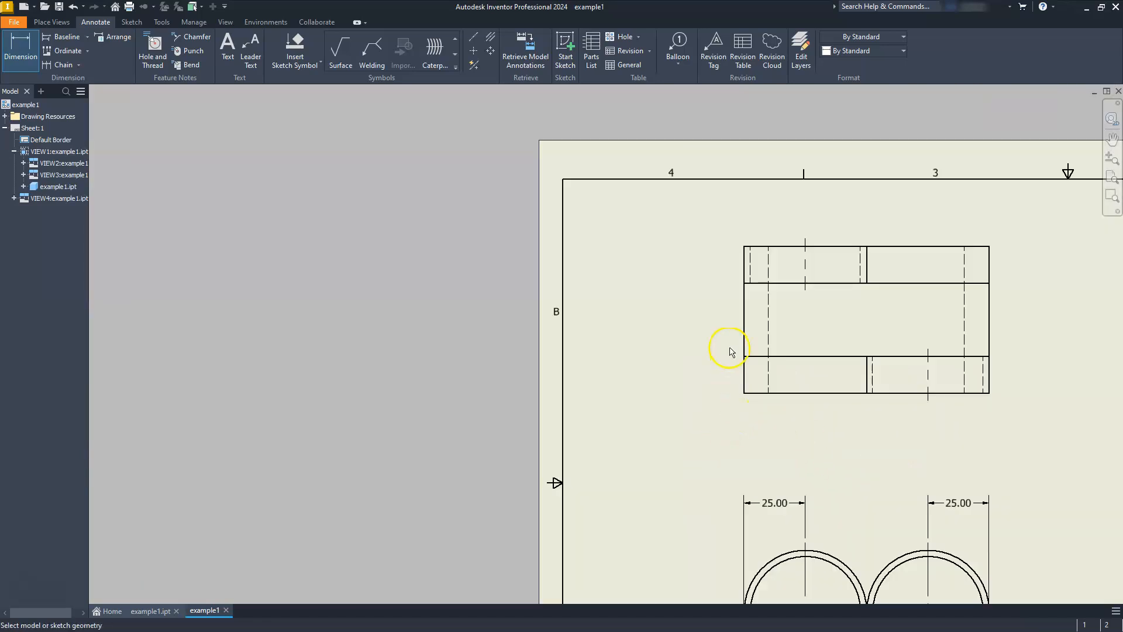
{"action": "scroll", "coordinate": [730, 351], "scroll_direction": "down", "scroll_amount": 3}
{"action": "scroll", "coordinate": [765, 400], "scroll_direction": "up", "scroll_amount": 2}
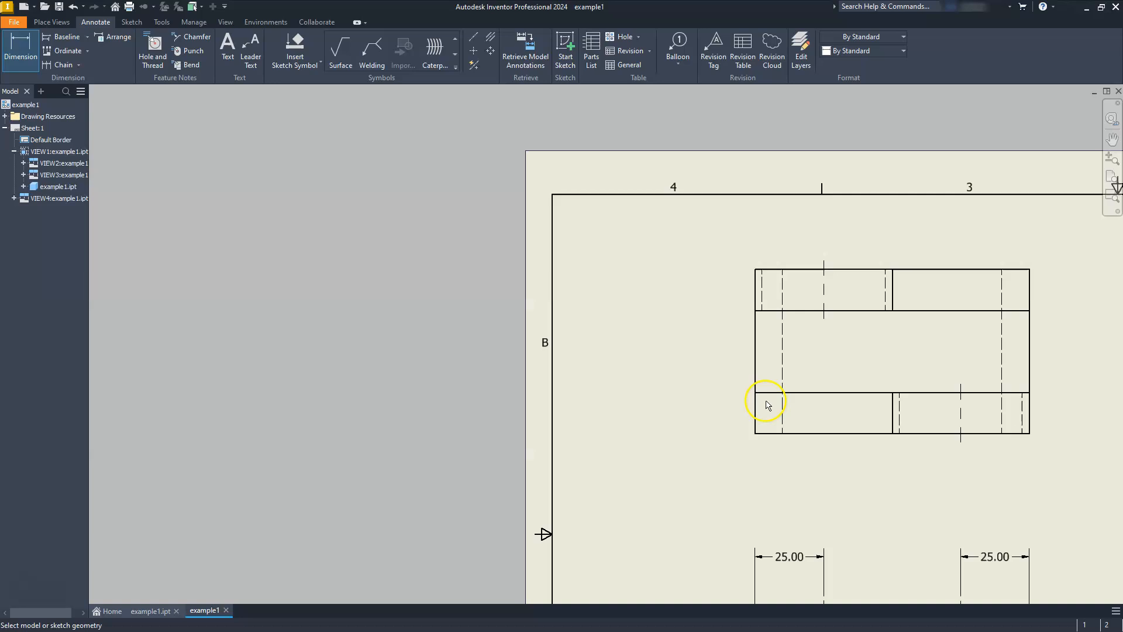
{"action": "left_click", "coordinate": [755, 433]}
{"action": "left_click", "coordinate": [754, 269]}
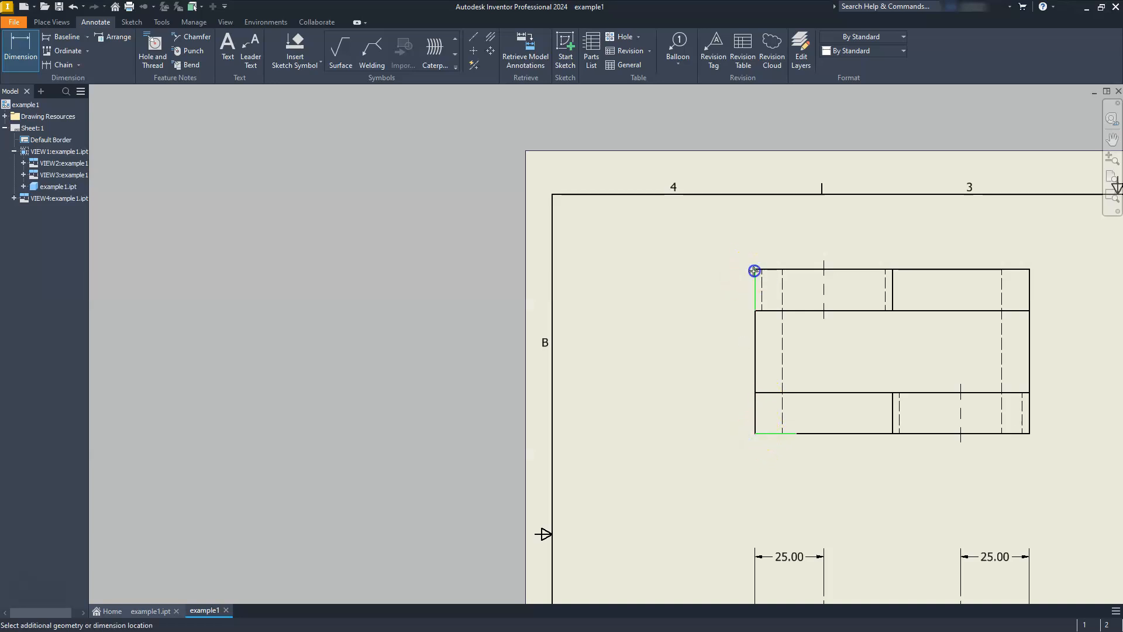
{"action": "left_click", "coordinate": [712, 324]}
{"action": "left_click", "coordinate": [1030, 269]}
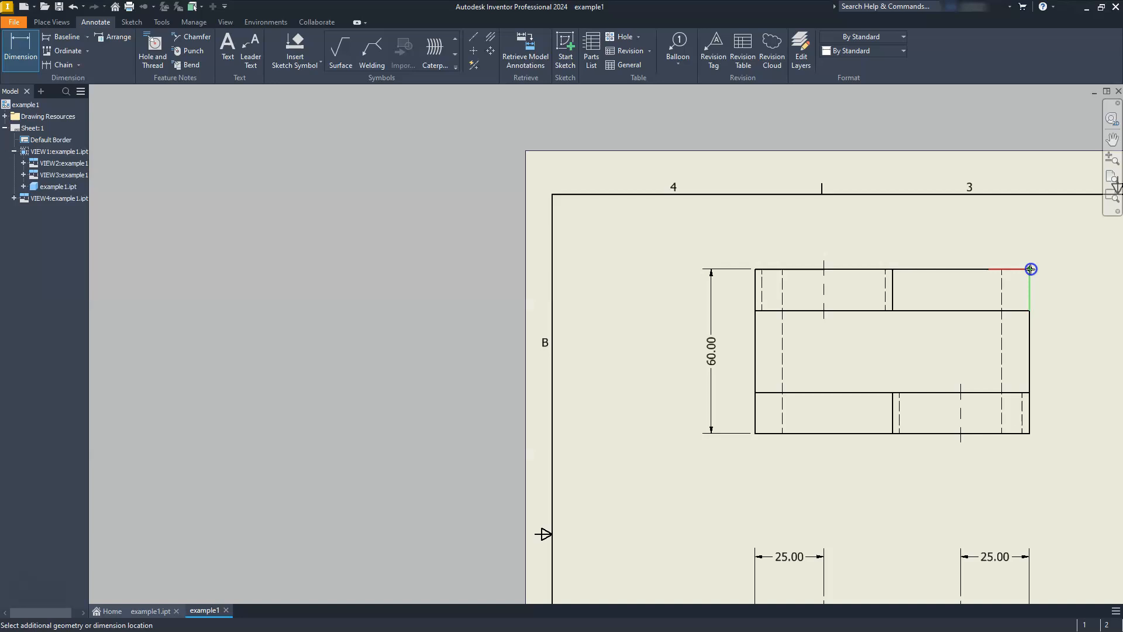
{"action": "left_click", "coordinate": [755, 269]}
{"action": "left_click", "coordinate": [857, 228]}
Dimension the outer and inner radii of the right arch in the front view, with leaders to its upper right
{"action": "scroll", "coordinate": [866, 270], "scroll_direction": "up", "scroll_amount": 1}
{"action": "scroll", "coordinate": [878, 351], "scroll_direction": "down", "scroll_amount": 3}
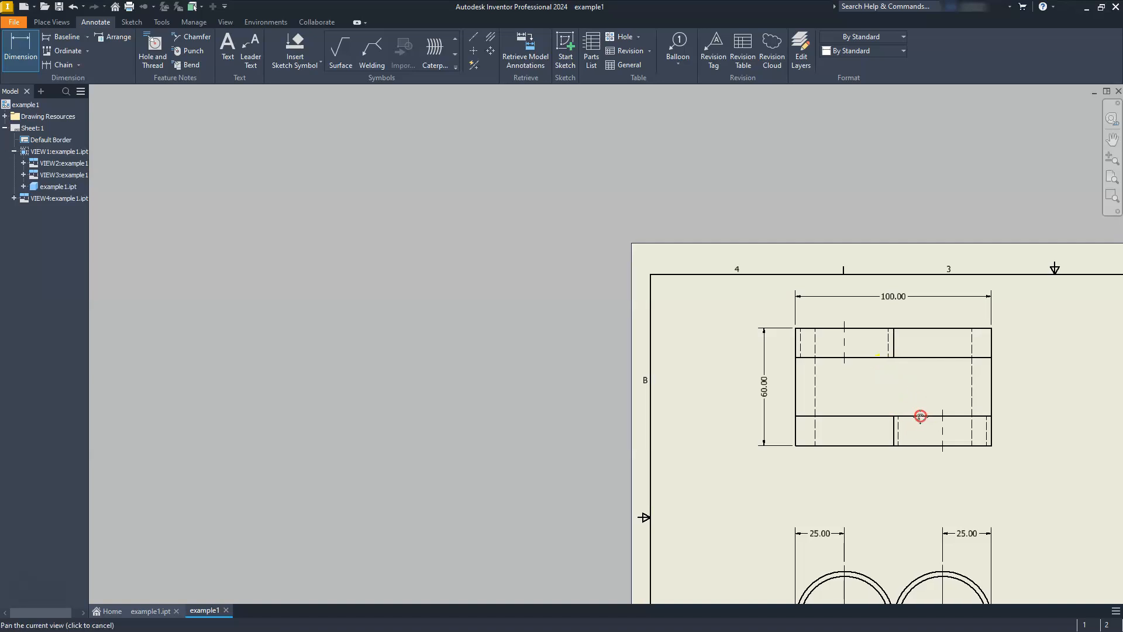
{"action": "scroll", "coordinate": [772, 465], "scroll_direction": "up", "scroll_amount": 1}
{"action": "scroll", "coordinate": [772, 465], "scroll_direction": "down", "scroll_amount": 1}
{"action": "scroll", "coordinate": [783, 456], "scroll_direction": "up", "scroll_amount": 2}
{"action": "left_click", "coordinate": [842, 409]}
{"action": "left_click", "coordinate": [872, 342]}
{"action": "left_click", "coordinate": [838, 421]}
{"action": "left_click", "coordinate": [894, 393]}
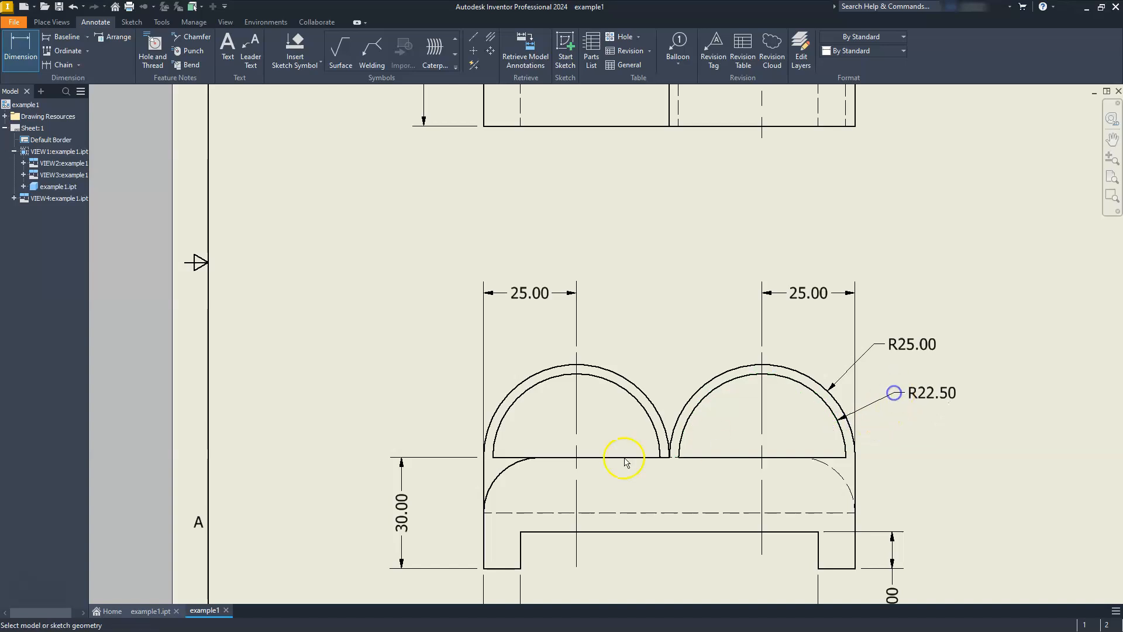
Dimension the radius of the base's rounded left corner in the front view, with its leader to the upper left
{"action": "left_click", "coordinate": [496, 483]}
{"action": "left_click", "coordinate": [436, 399]}
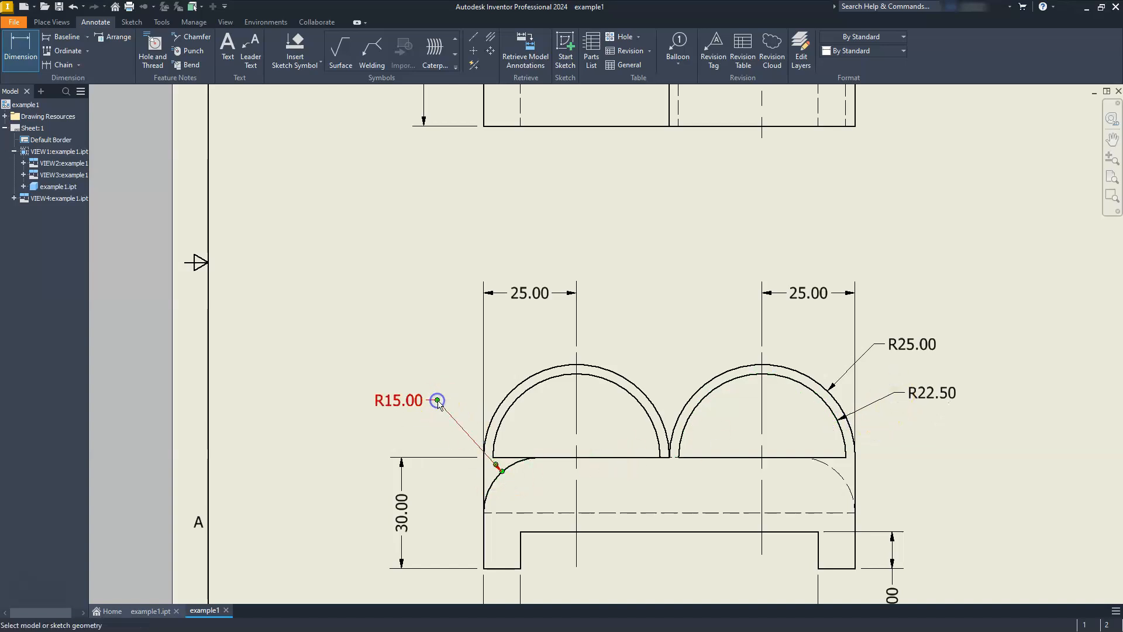
{"action": "key", "text": "Escape"}
{"action": "scroll", "coordinate": [500, 440], "scroll_direction": "up", "scroll_amount": 3}
{"action": "scroll", "coordinate": [500, 440], "scroll_direction": "down", "scroll_amount": 7}
{"action": "mouse_move", "coordinate": [576, 449]}
{"action": "middle_mouse_down"}
{"action": "mouse_move", "coordinate": [560, 456]}
{"action": "mouse_move", "coordinate": [561, 424]}
{"action": "middle_mouse_up"}
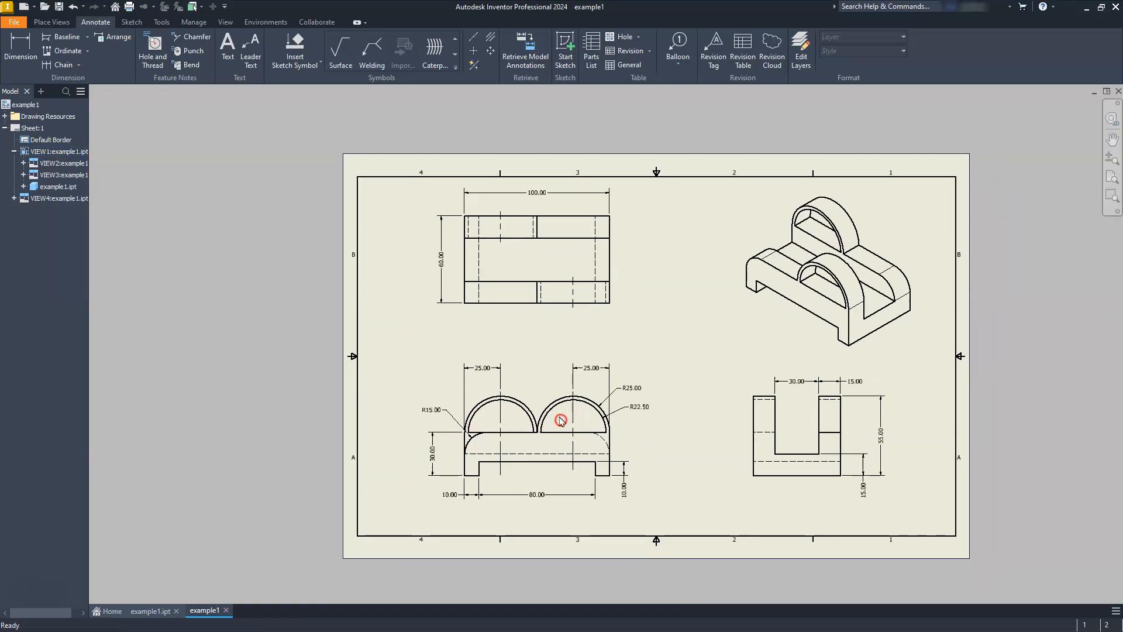
Turn off trailing zeros for linear values in the Default - mm (ANSI) dimension style and review its alternate-unit and display settings
{"action": "left_click", "coordinate": [188, 24]}
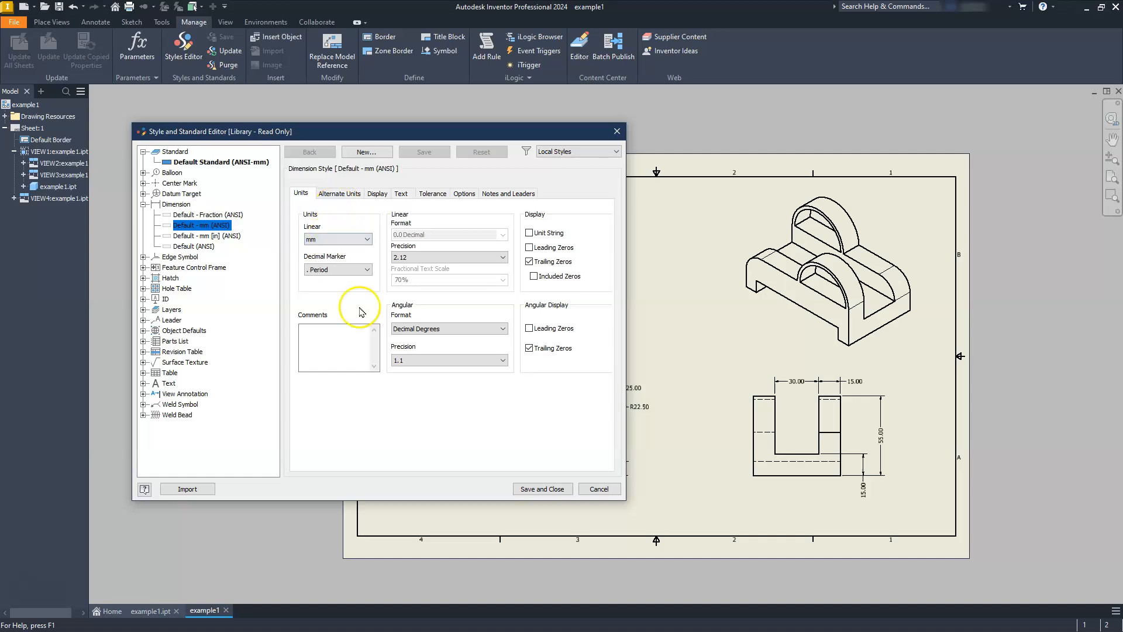
{"action": "left_click", "coordinate": [528, 263]}
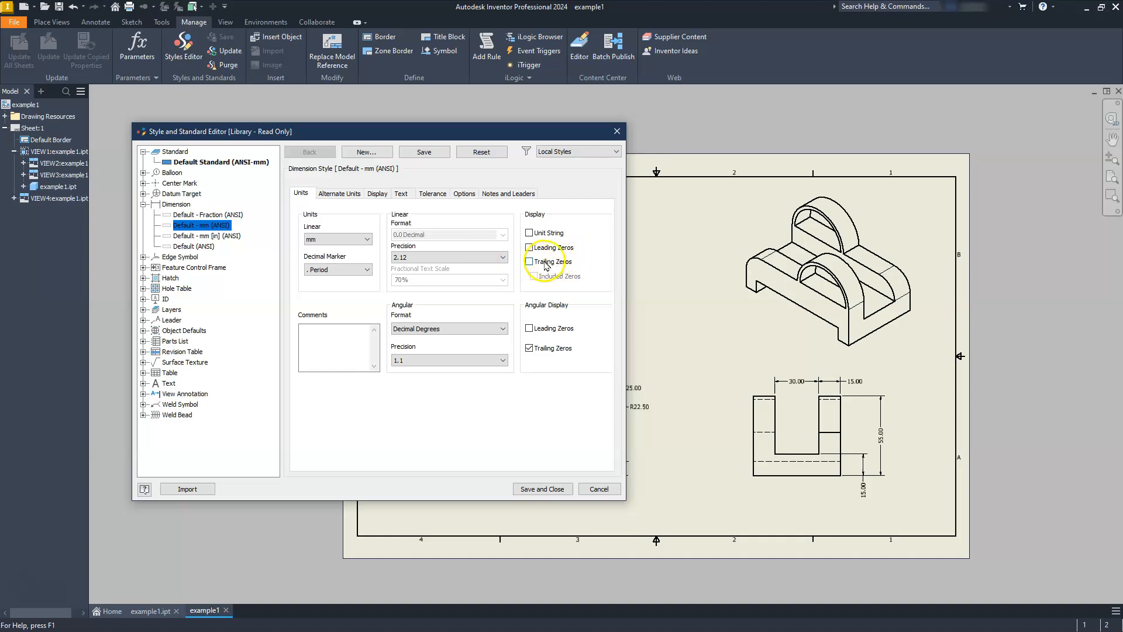
{"action": "left_click", "coordinate": [332, 201]}
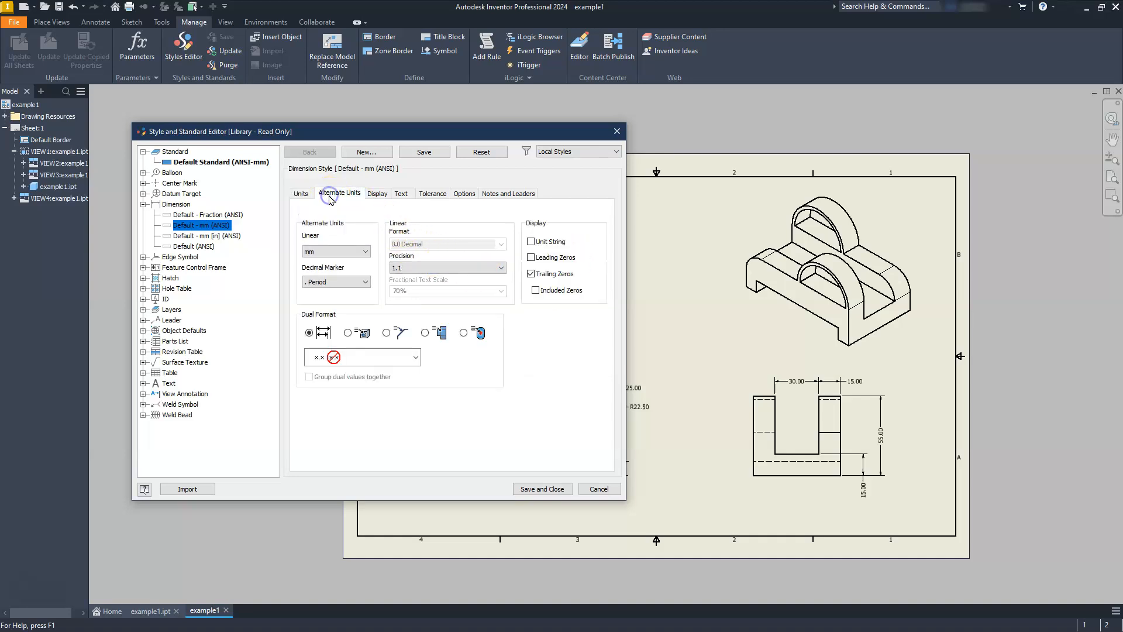
{"action": "left_click", "coordinate": [377, 195]}
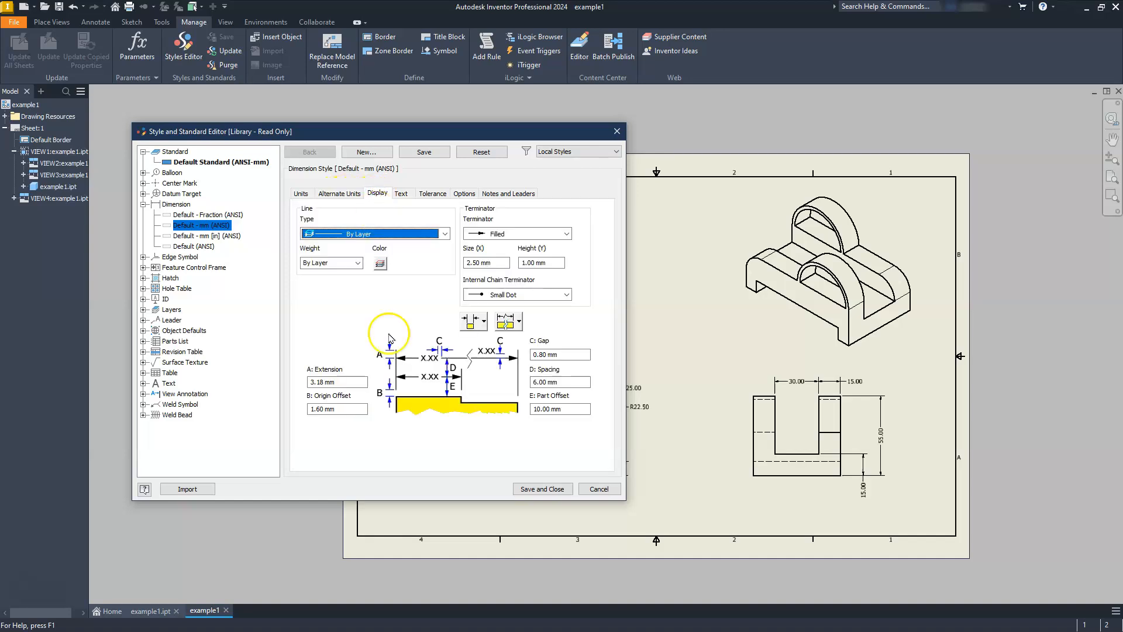
Set the style's aligned and vertical linear dimension text to inline with horizontal orientation, and save the style
{"action": "left_click", "coordinate": [402, 195]}
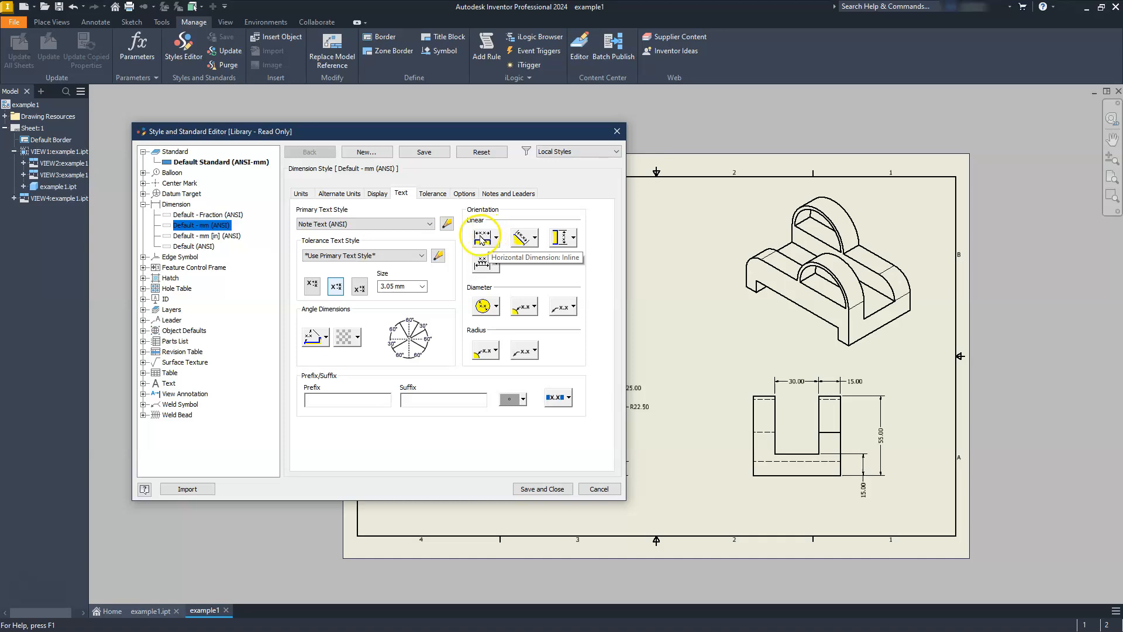
{"action": "left_click", "coordinate": [523, 237]}
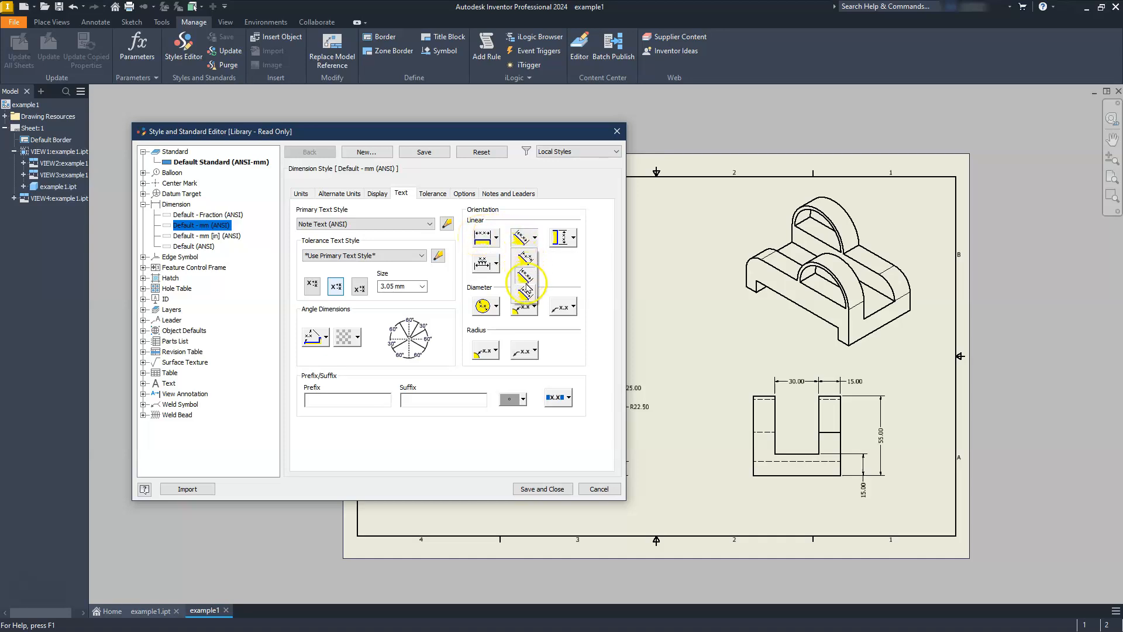
{"action": "left_click", "coordinate": [526, 256]}
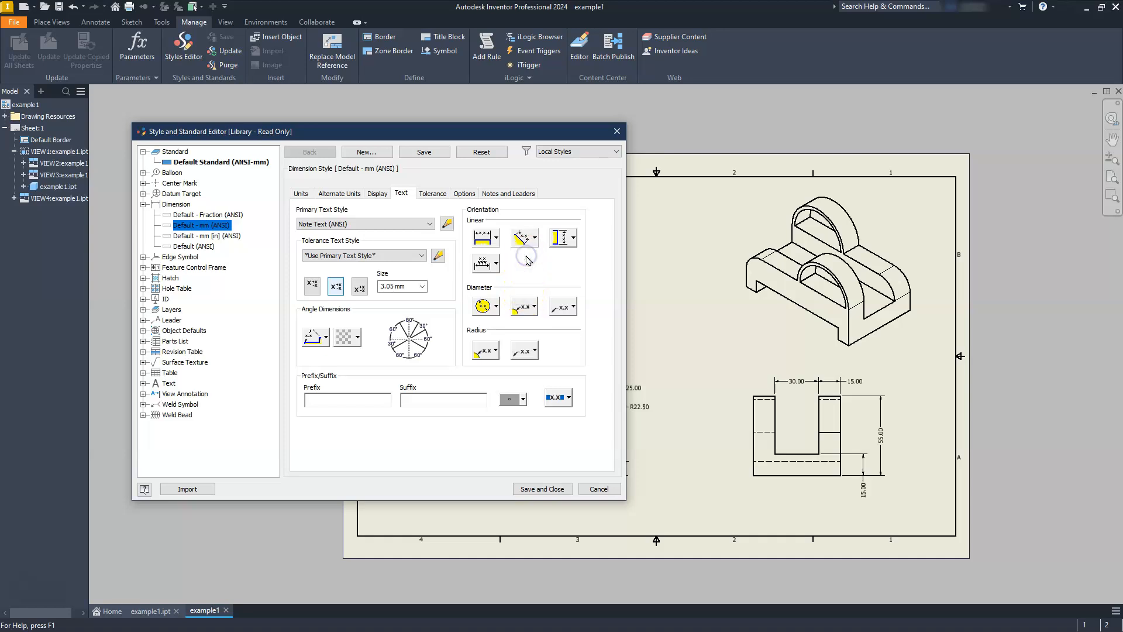
{"action": "left_click", "coordinate": [560, 238]}
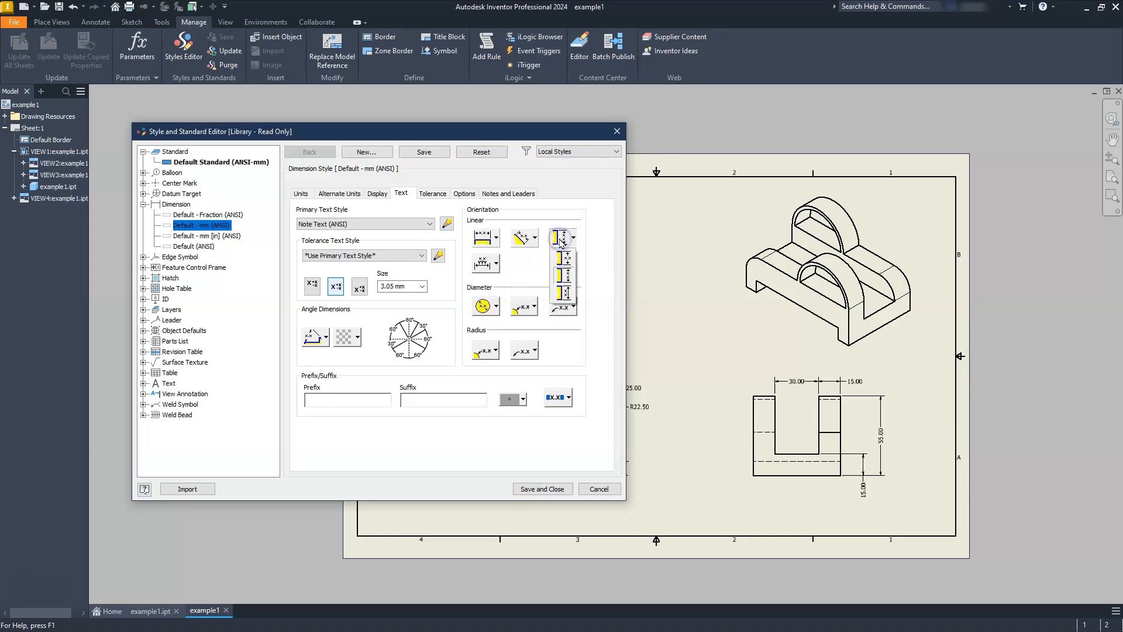
{"action": "left_click", "coordinate": [562, 258]}
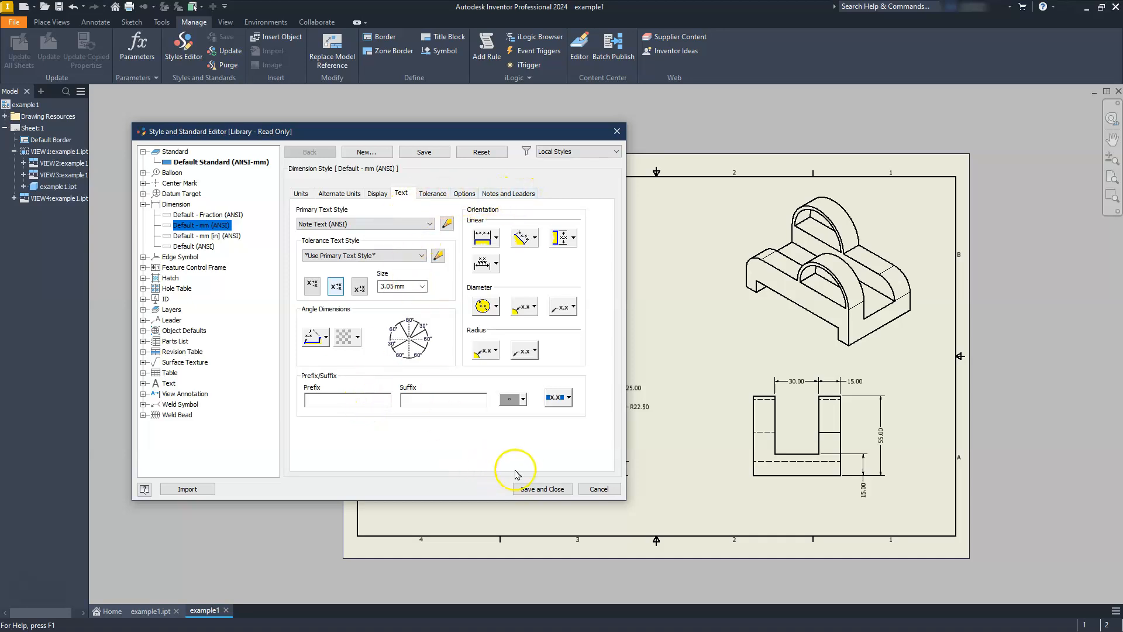
{"action": "left_click", "coordinate": [559, 491]}
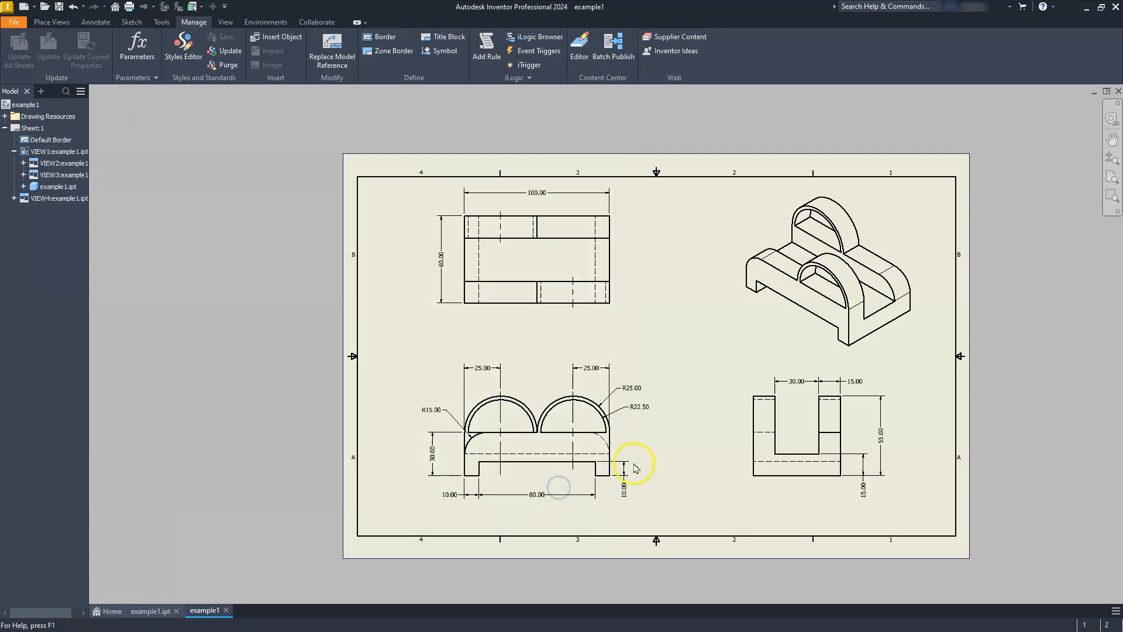
Add the text "2 PLCS" on a second line under the base corner's radius dimension
{"action": "scroll", "coordinate": [519, 445], "scroll_direction": "up", "scroll_amount": 5}
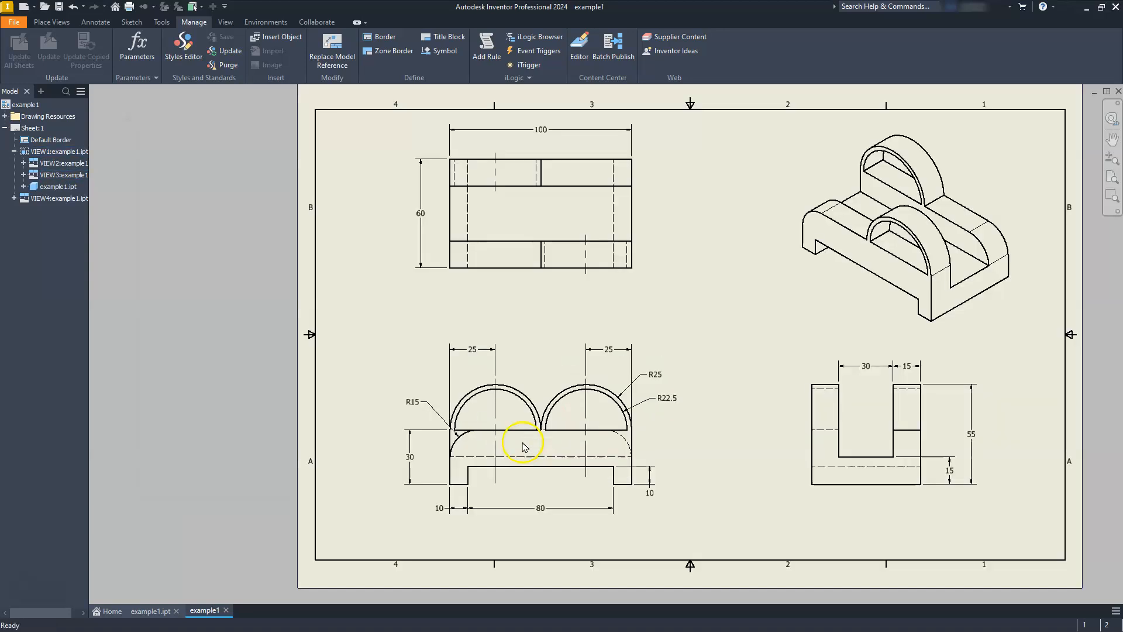
{"action": "scroll", "coordinate": [574, 412], "scroll_direction": "down", "scroll_amount": 4}
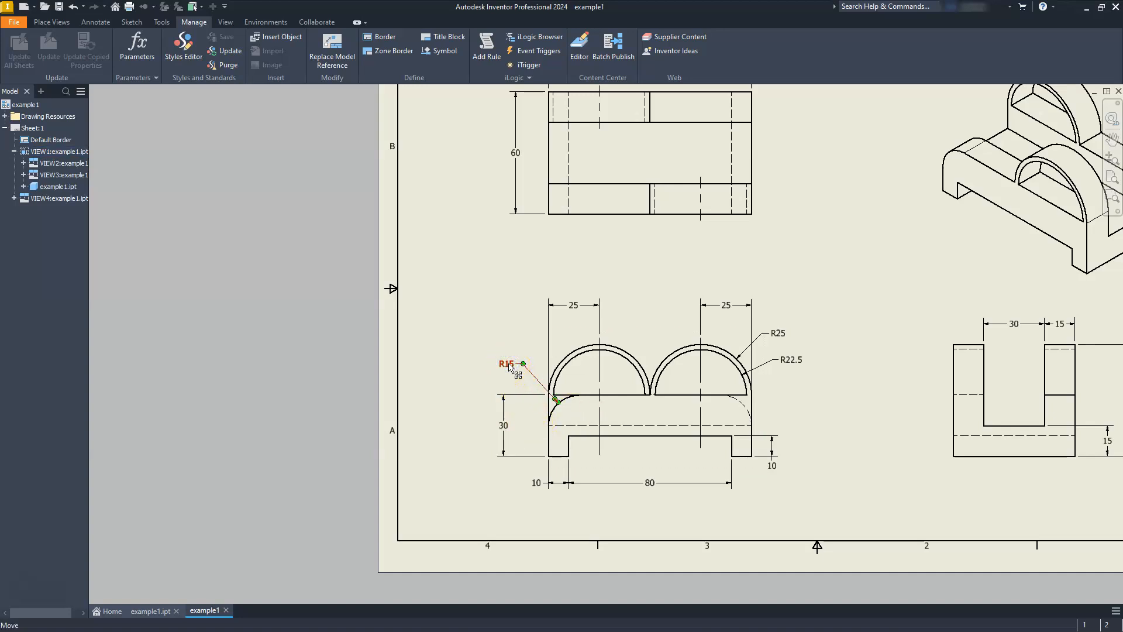
{"action": "double_click", "coordinate": [509, 367]}
{"action": "scroll", "coordinate": [534, 280], "scroll_direction": "down", "scroll_amount": 1}
{"action": "scroll", "coordinate": [534, 280], "scroll_direction": "down", "scroll_amount": 2}
{"action": "scroll", "coordinate": [534, 280], "scroll_direction": "up", "scroll_amount": 3}
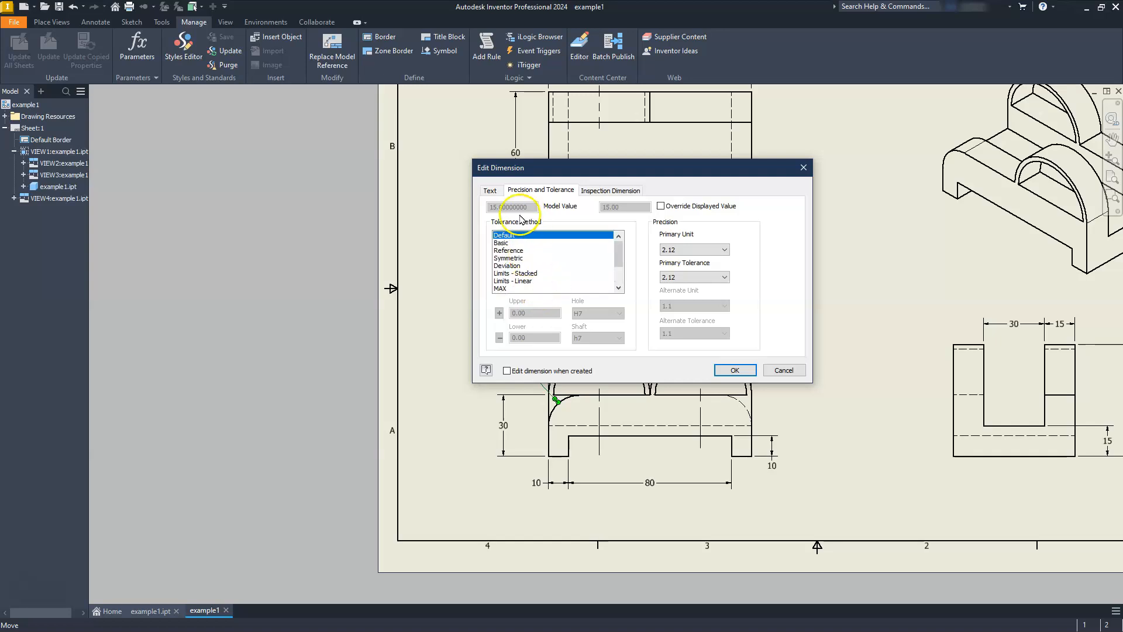
{"action": "left_click", "coordinate": [484, 190]}
{"action": "left_click", "coordinate": [524, 239]}
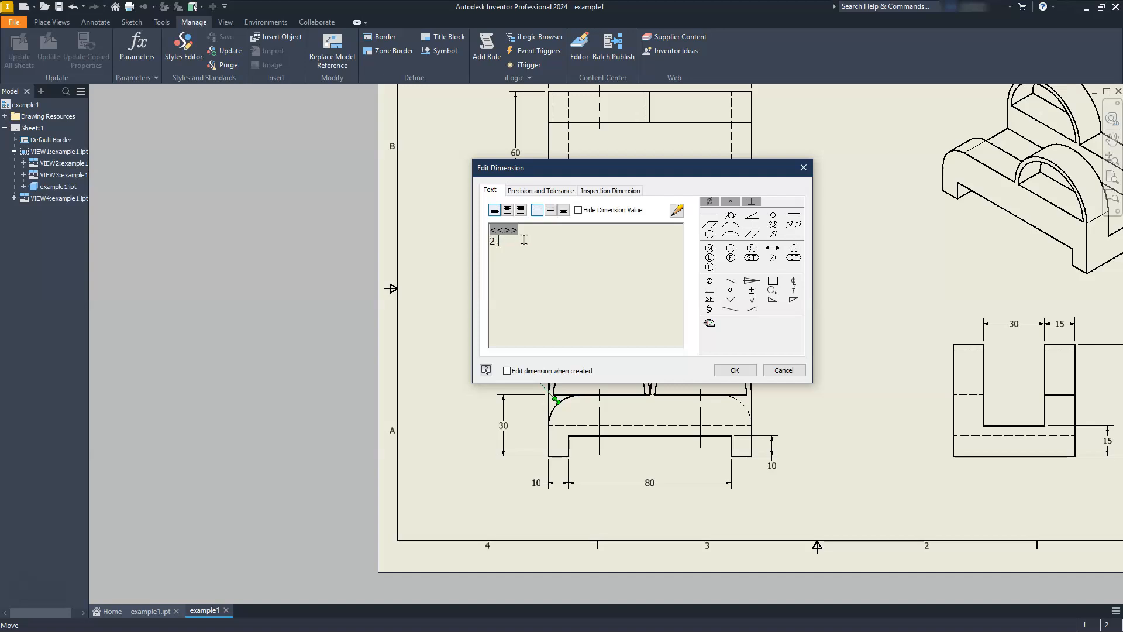
{"action": "type", "text": "2 PLCS"}
{"action": "left_click", "coordinate": [735, 375]}
Add the text "2 PLCS" on a second line under the arch's outer radius dimension
{"action": "left_click", "coordinate": [775, 334]}
{"action": "double_click", "coordinate": [775, 334]}
{"action": "type", "text": "2 PLC"}
{"action": "left_click", "coordinate": [735, 370]}
{"action": "left_click", "coordinate": [748, 370]}
Add the text "2 PLCS" on a second line under the arch's inner radius dimension in the front view
{"action": "double_click", "coordinate": [791, 361]}
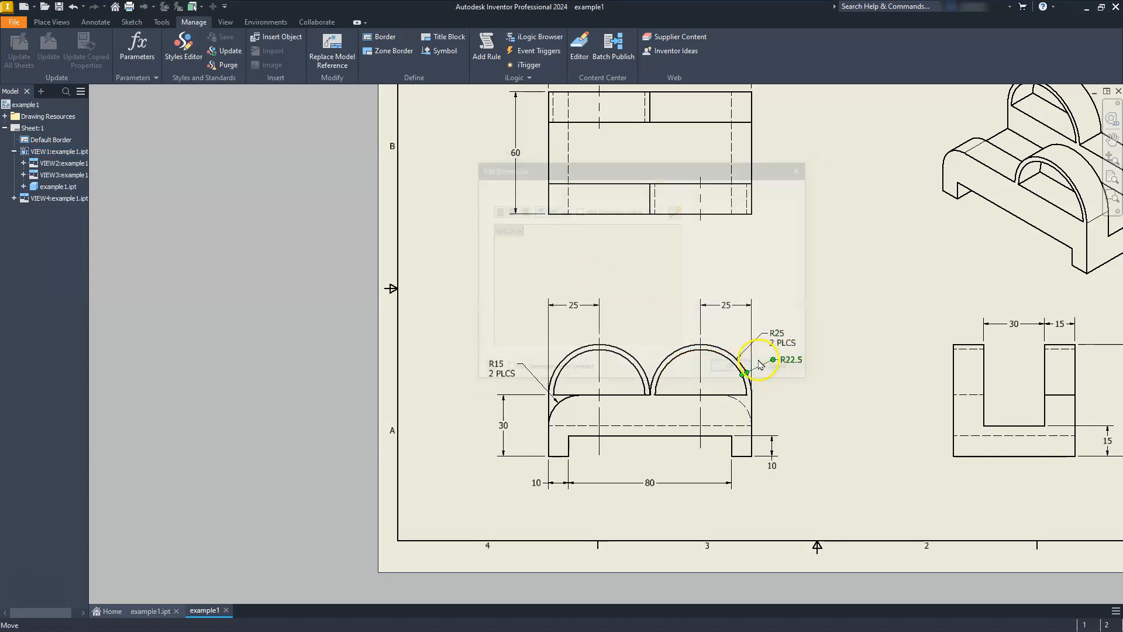
{"action": "key", "text": "Return"}
{"action": "type", "text": "2 PLCS"}
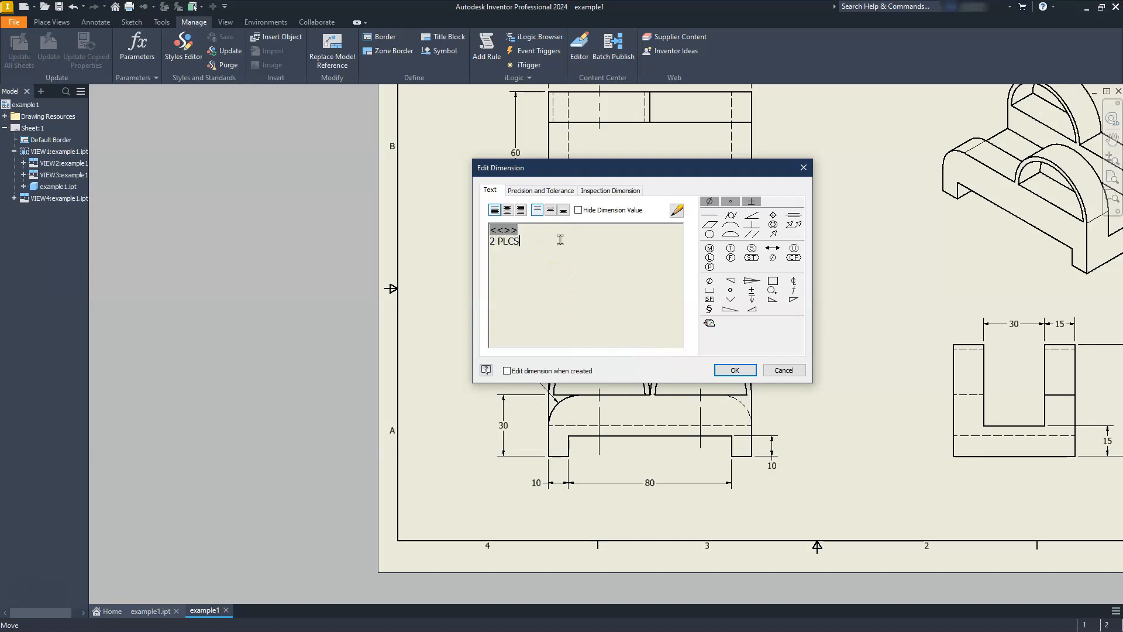
{"action": "left_click", "coordinate": [733, 370]}
Add an overall horizontal dimension across the side view, placed above the channel and wall width dimensions
{"action": "middle_click_drag", "start_coordinate": [556, 383], "coordinate": [328, 311]}
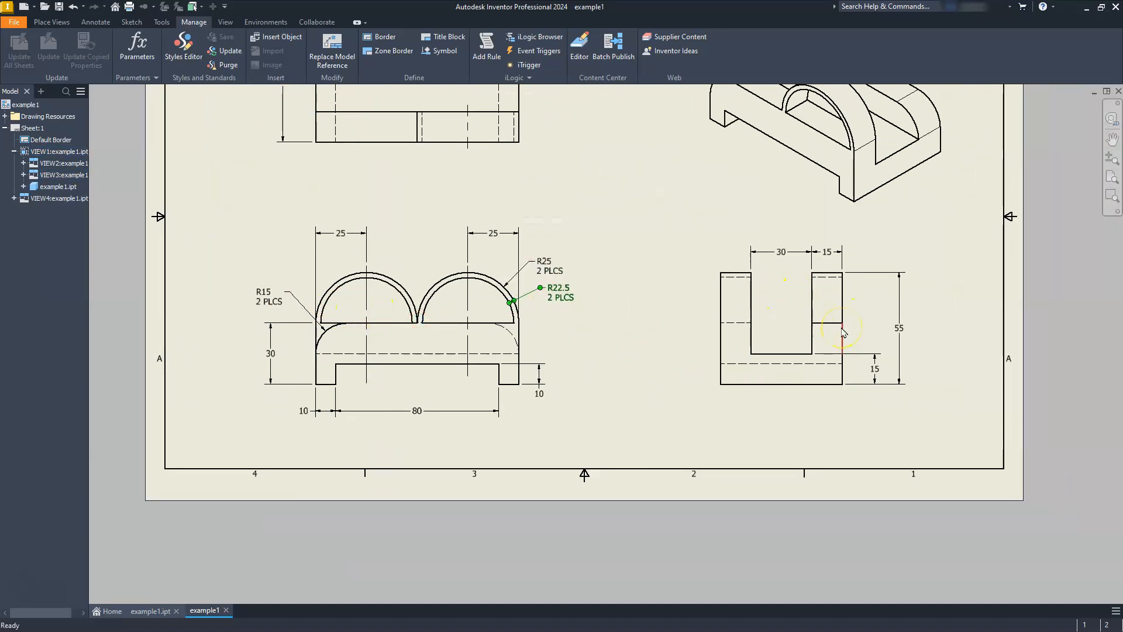
{"action": "middle_click_drag", "start_coordinate": [784, 259], "coordinate": [791, 311]}
{"action": "scroll", "coordinate": [791, 311], "scroll_direction": "down", "scroll_amount": 3}
{"action": "scroll", "coordinate": [797, 254], "scroll_direction": "up", "scroll_amount": 8}
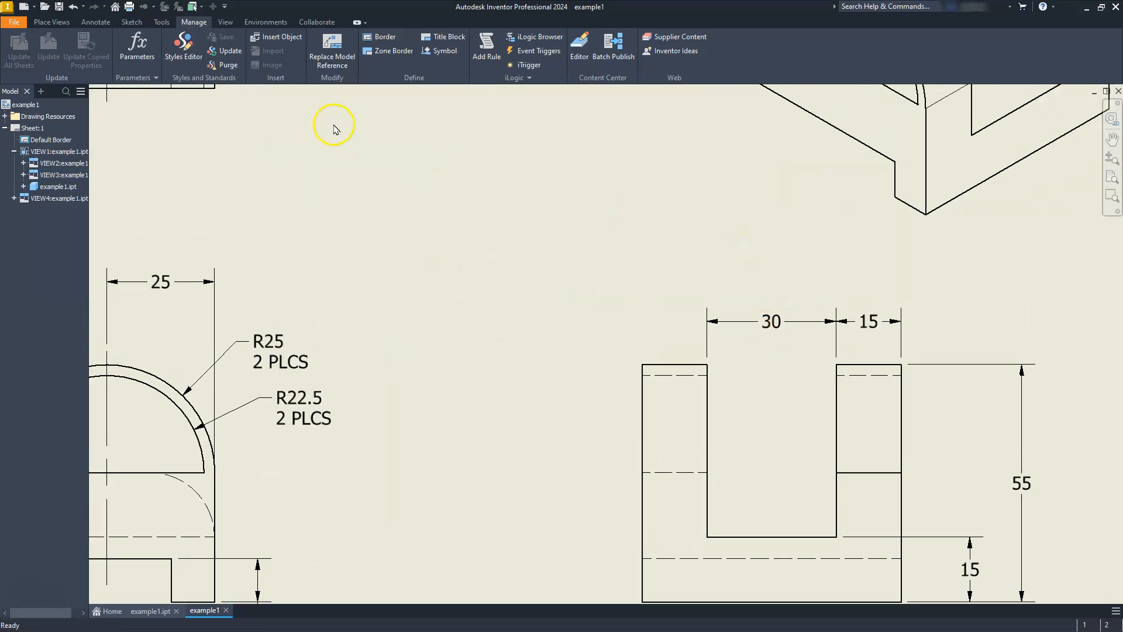
{"action": "left_click", "coordinate": [903, 364]}
{"action": "left_click", "coordinate": [643, 367]}
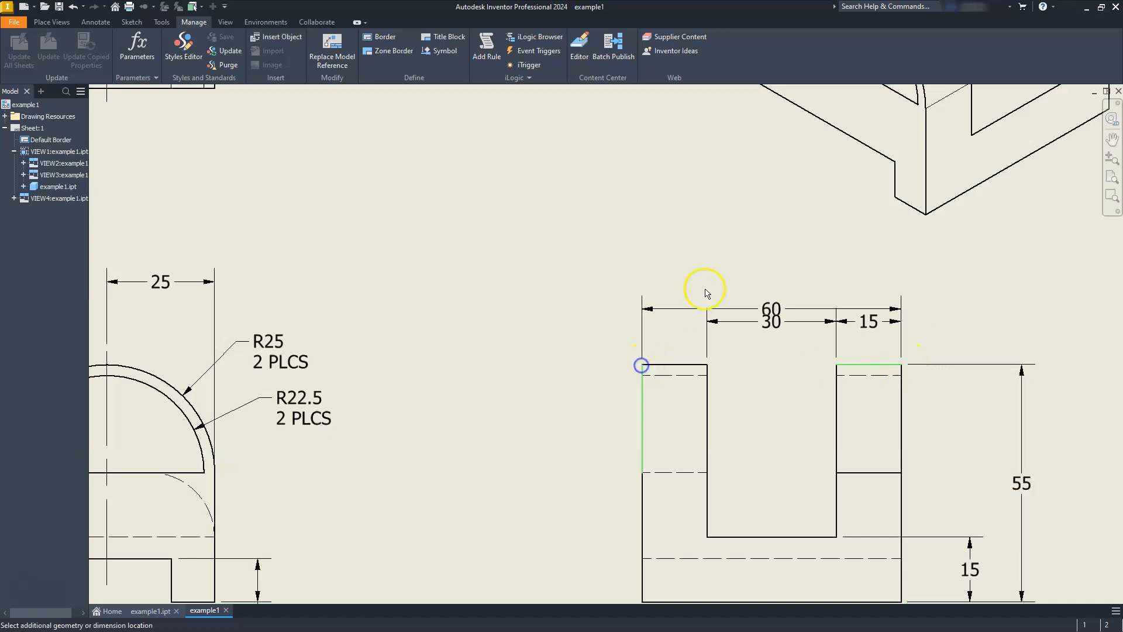
{"action": "left_click", "coordinate": [735, 271]}
{"action": "key", "text": "Escape"}
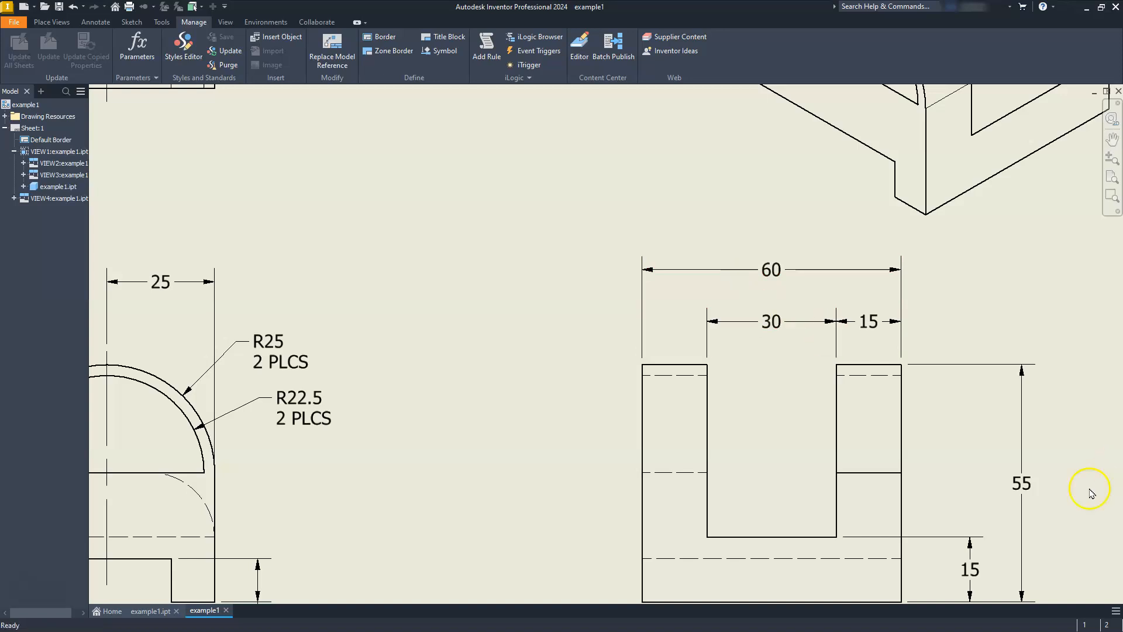
Set the tolerance method of the side view's overall height and overall width dimensions to Reference
{"action": "double_click", "coordinate": [1023, 481]}
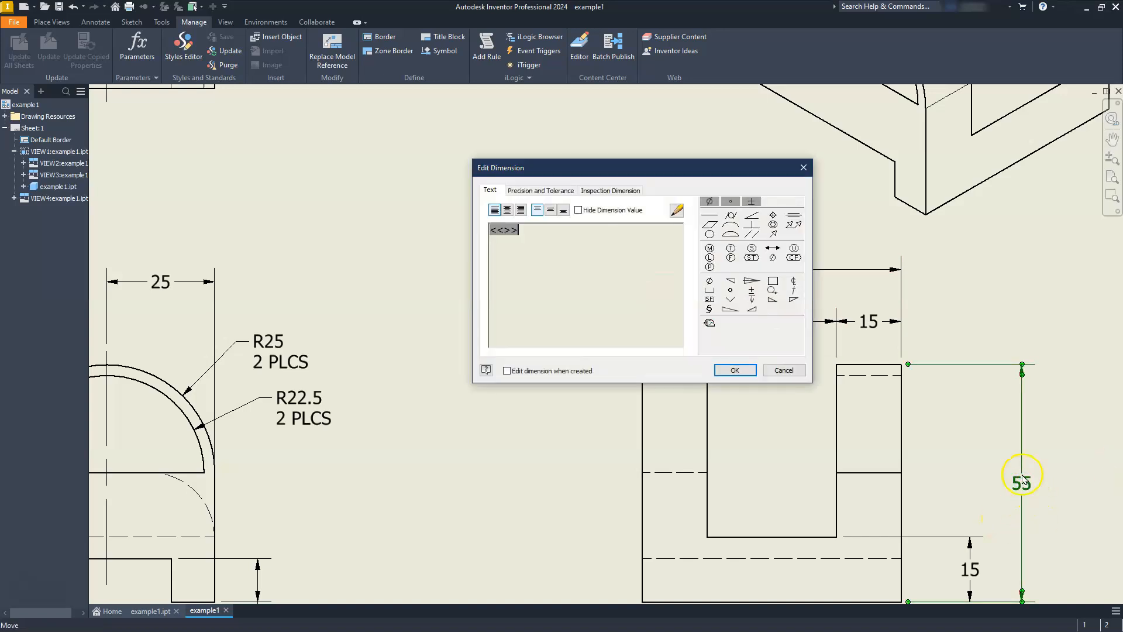
{"action": "left_click", "coordinate": [542, 190]}
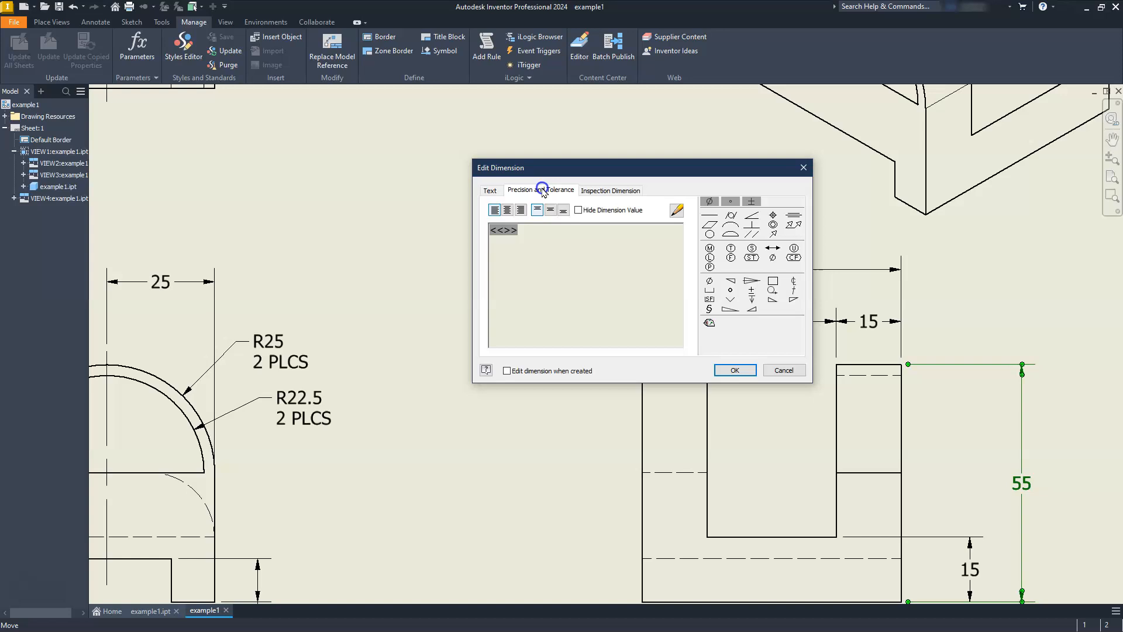
{"action": "left_click", "coordinate": [513, 251]}
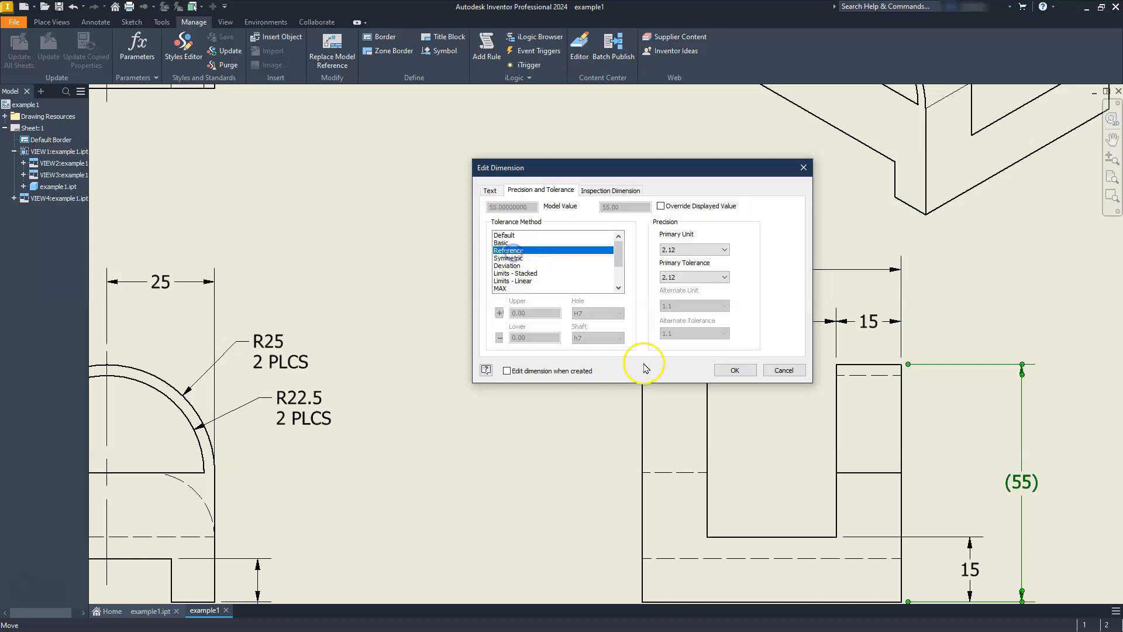
{"action": "left_click", "coordinate": [738, 368]}
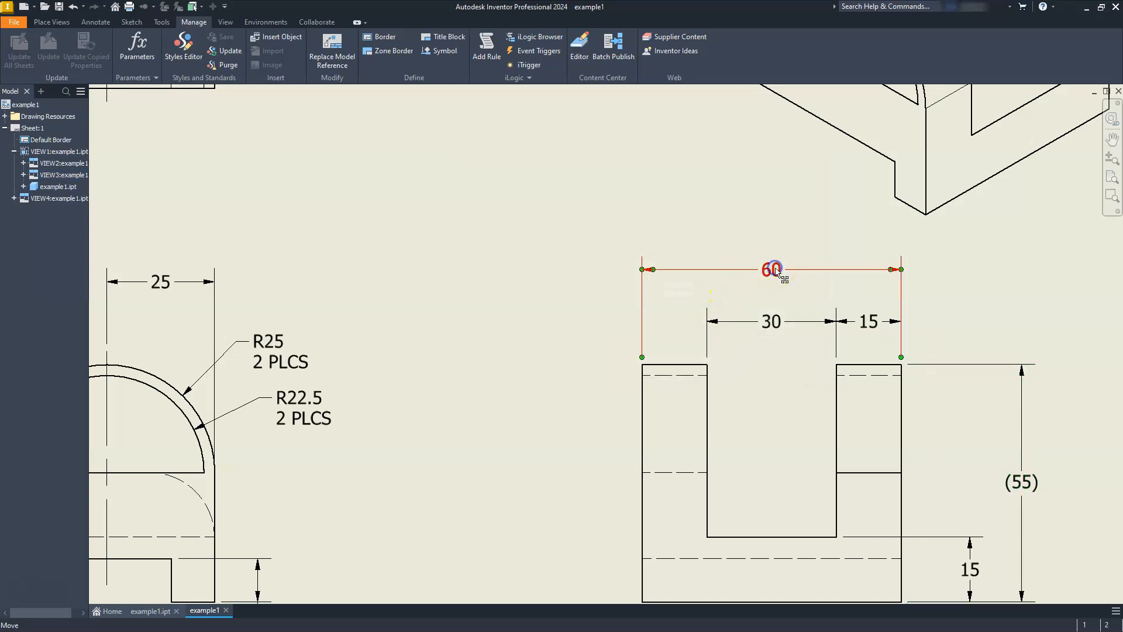
{"action": "double_click", "coordinate": [685, 273]}
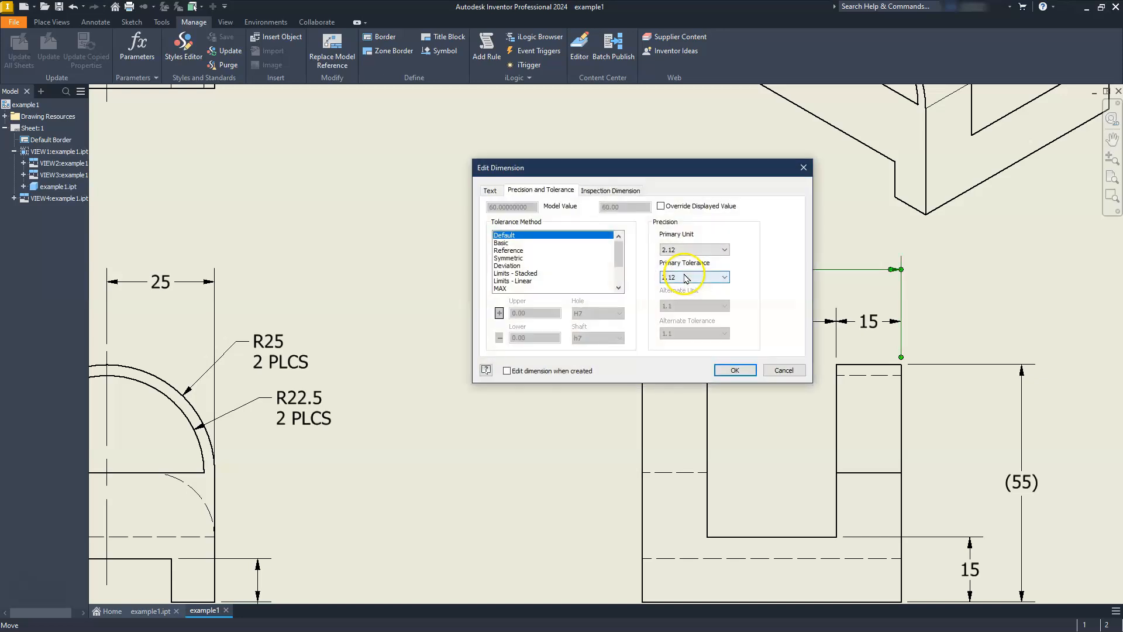
{"action": "left_click", "coordinate": [513, 251]}
{"action": "left_click", "coordinate": [748, 371]}
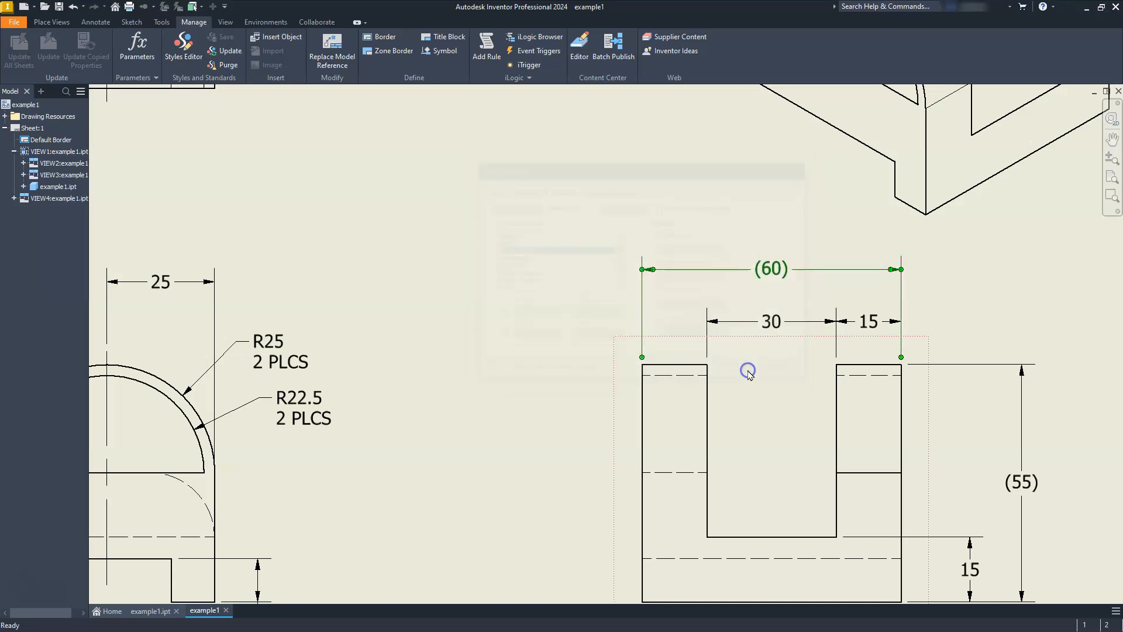
{"action": "key", "text": "Home"}
{"action": "scroll", "coordinate": [551, 251], "scroll_direction": "up", "scroll_amount": 5}
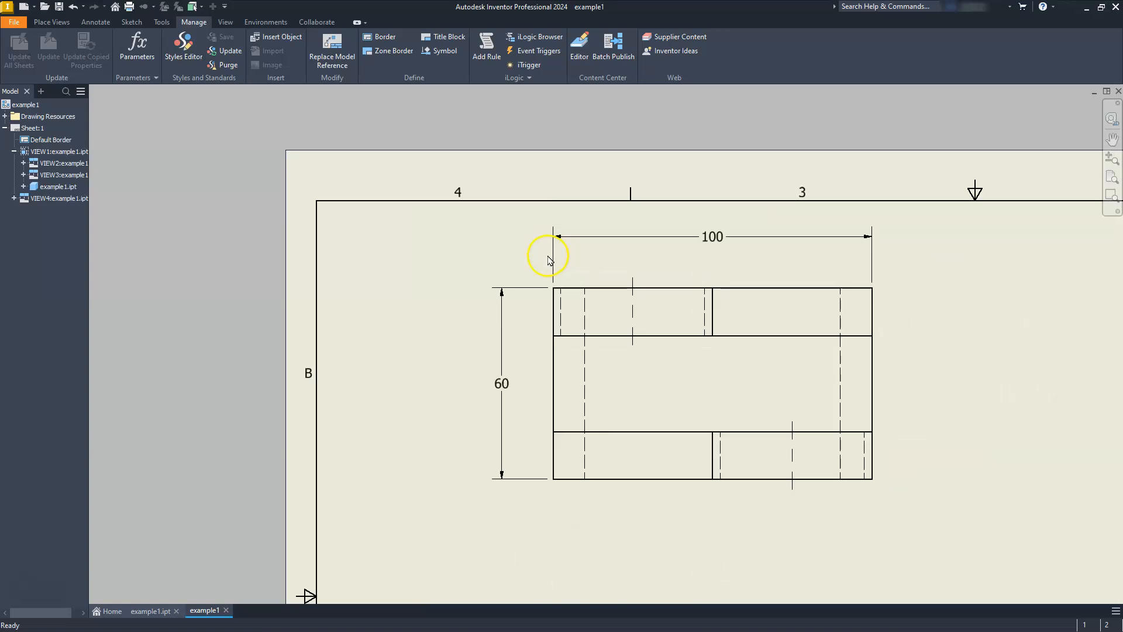
{"action": "left_click", "coordinate": [501, 328]}
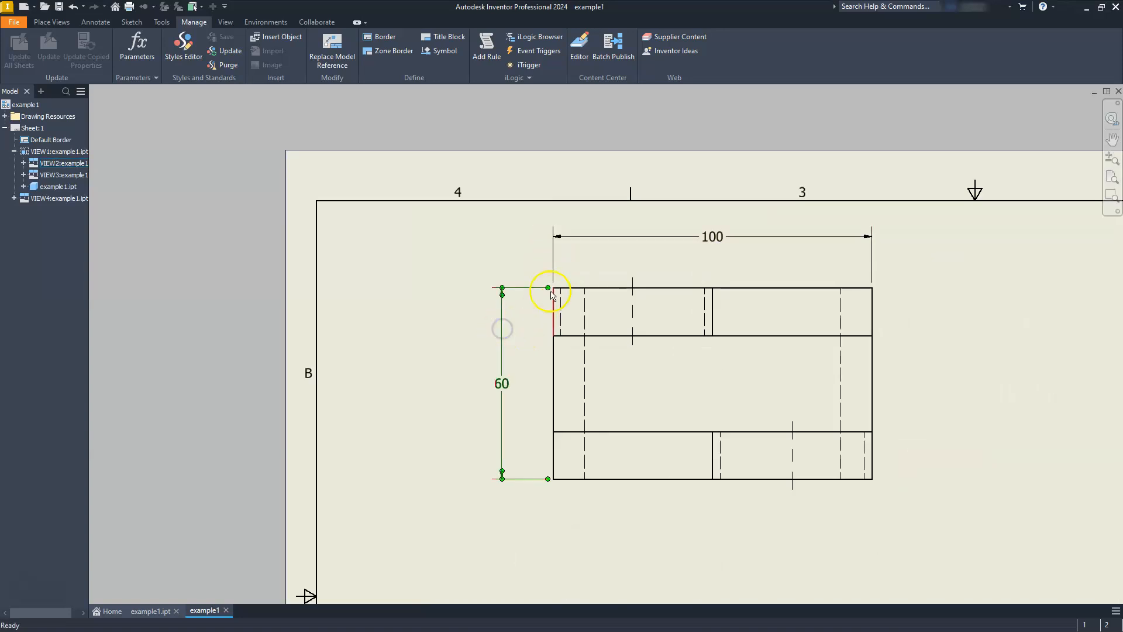
{"action": "right_click", "coordinate": [628, 236]}
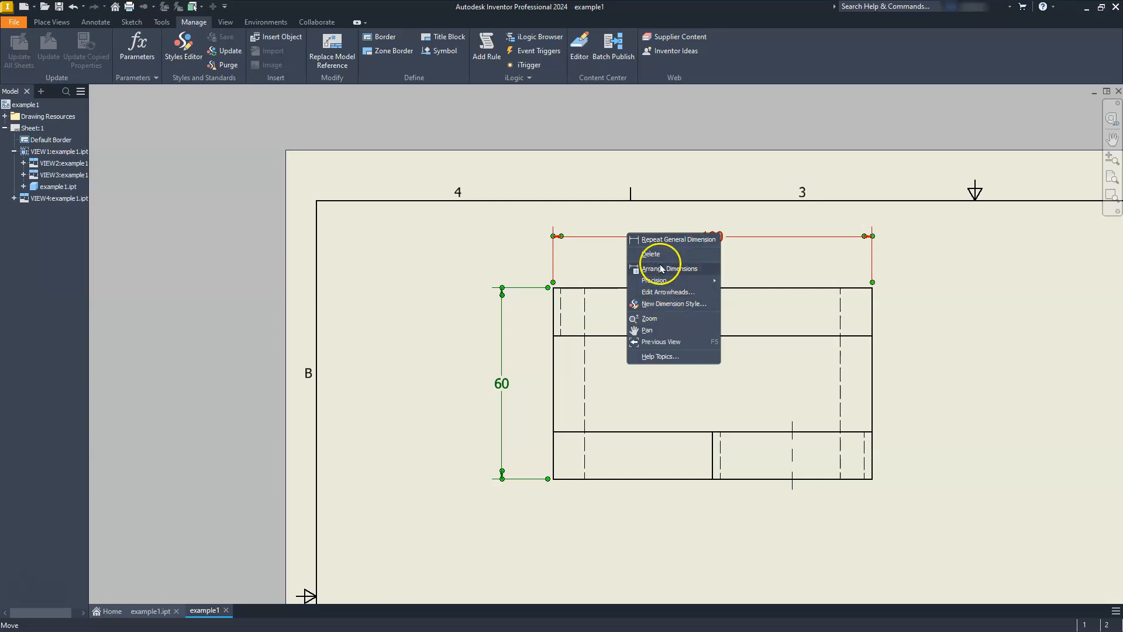
{"action": "left_click", "coordinate": [811, 339]}
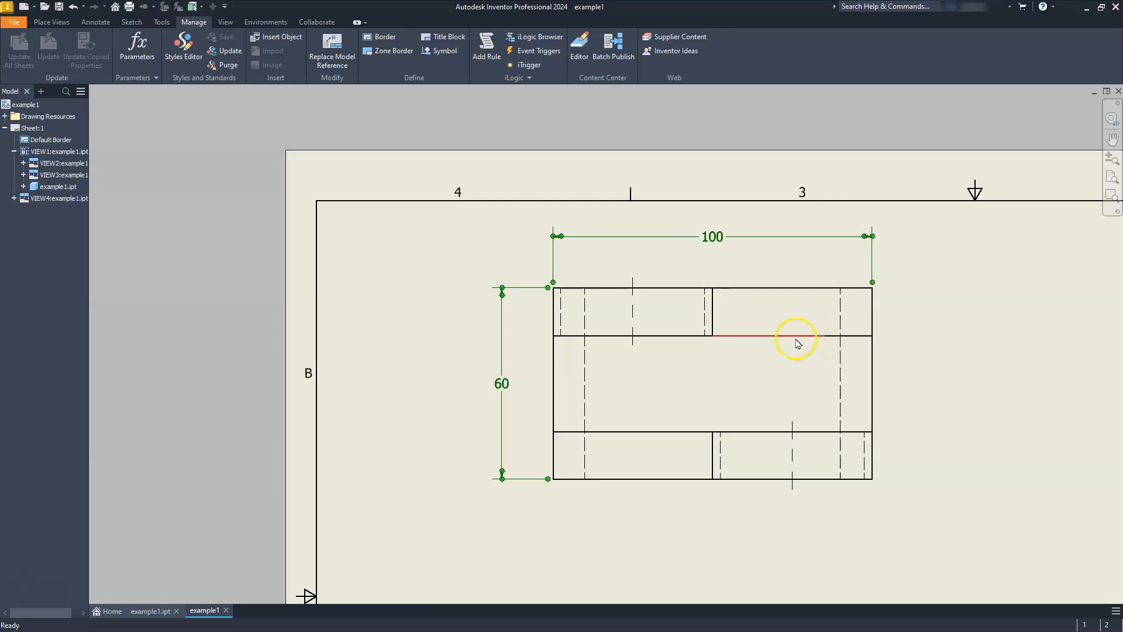
Set the tolerance method of the top view's overall vertical and overall horizontal dimensions to Reference
{"action": "double_click", "coordinate": [500, 324]}
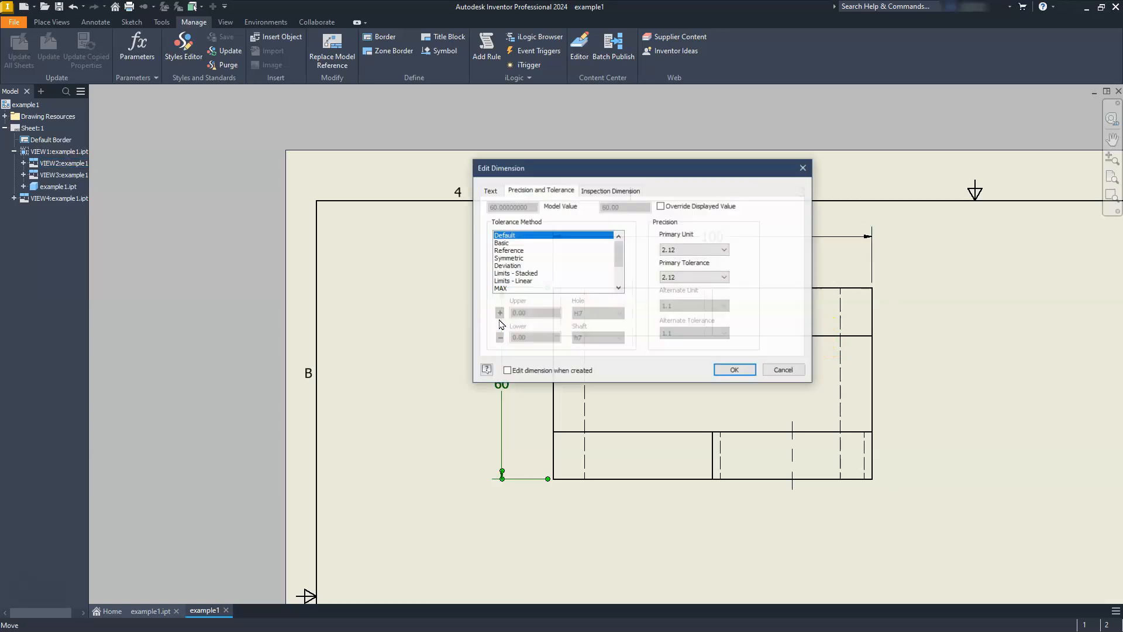
{"action": "left_click", "coordinate": [514, 250]}
{"action": "left_click", "coordinate": [741, 370]}
{"action": "left_click", "coordinate": [720, 236]}
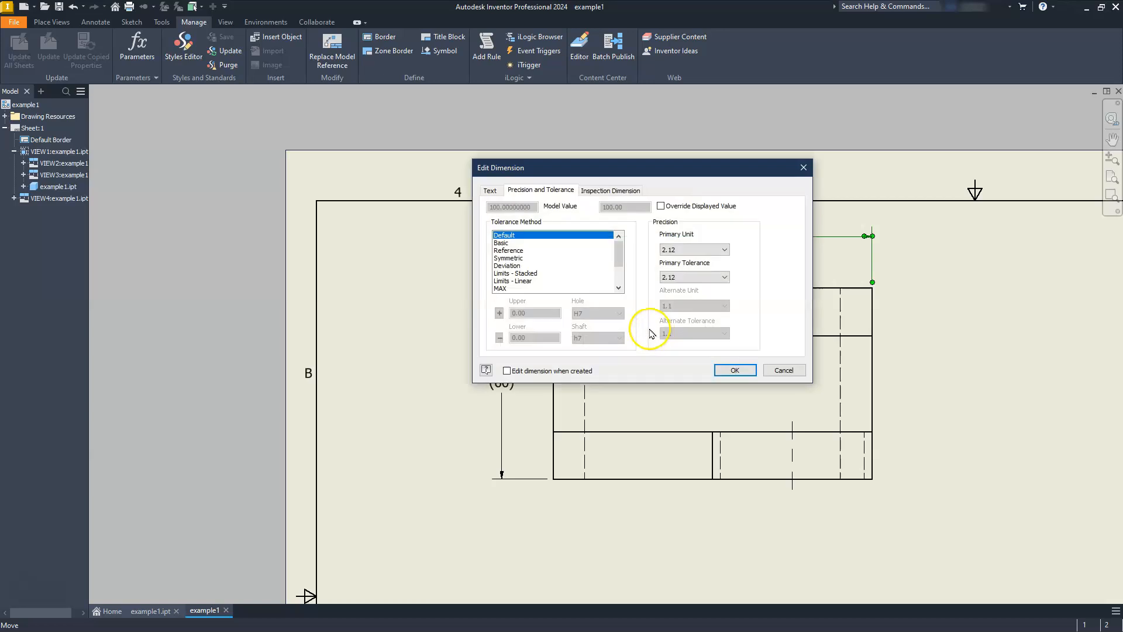
{"action": "left_click", "coordinate": [513, 251]}
{"action": "left_click", "coordinate": [719, 375]}
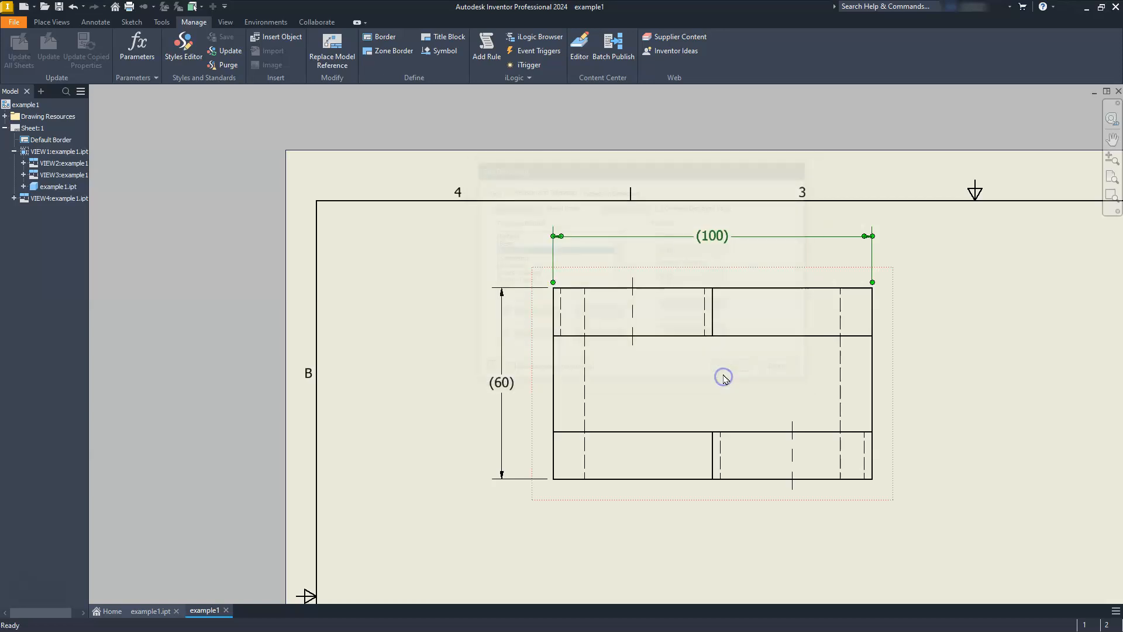
{"action": "scroll", "coordinate": [810, 367], "scroll_direction": "down", "scroll_amount": 1}
{"action": "key", "text": "Home"}
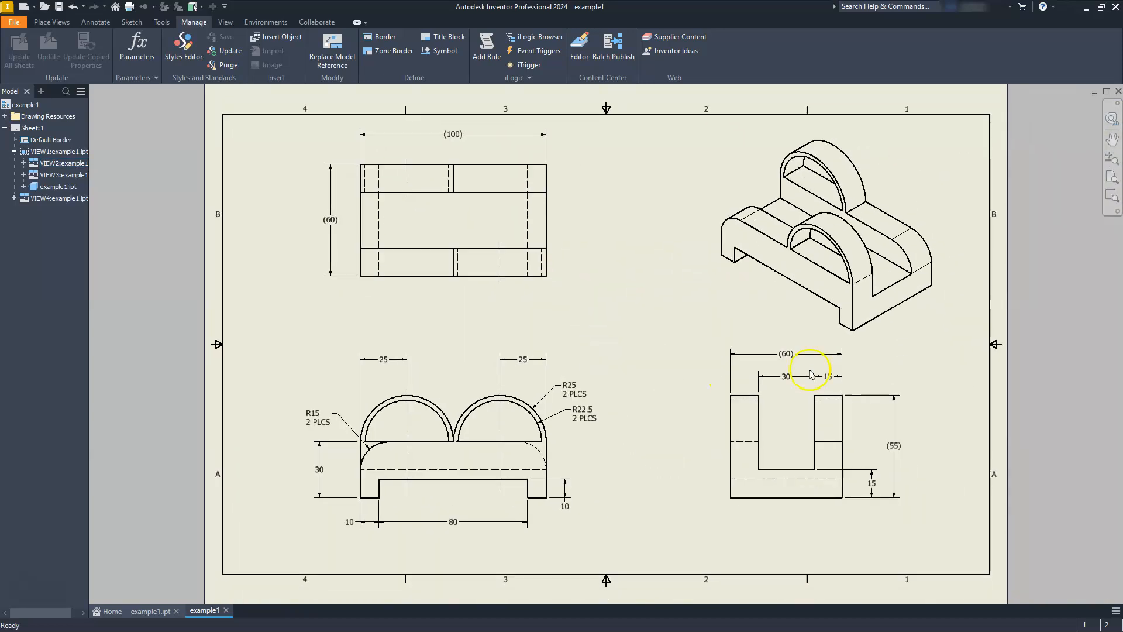